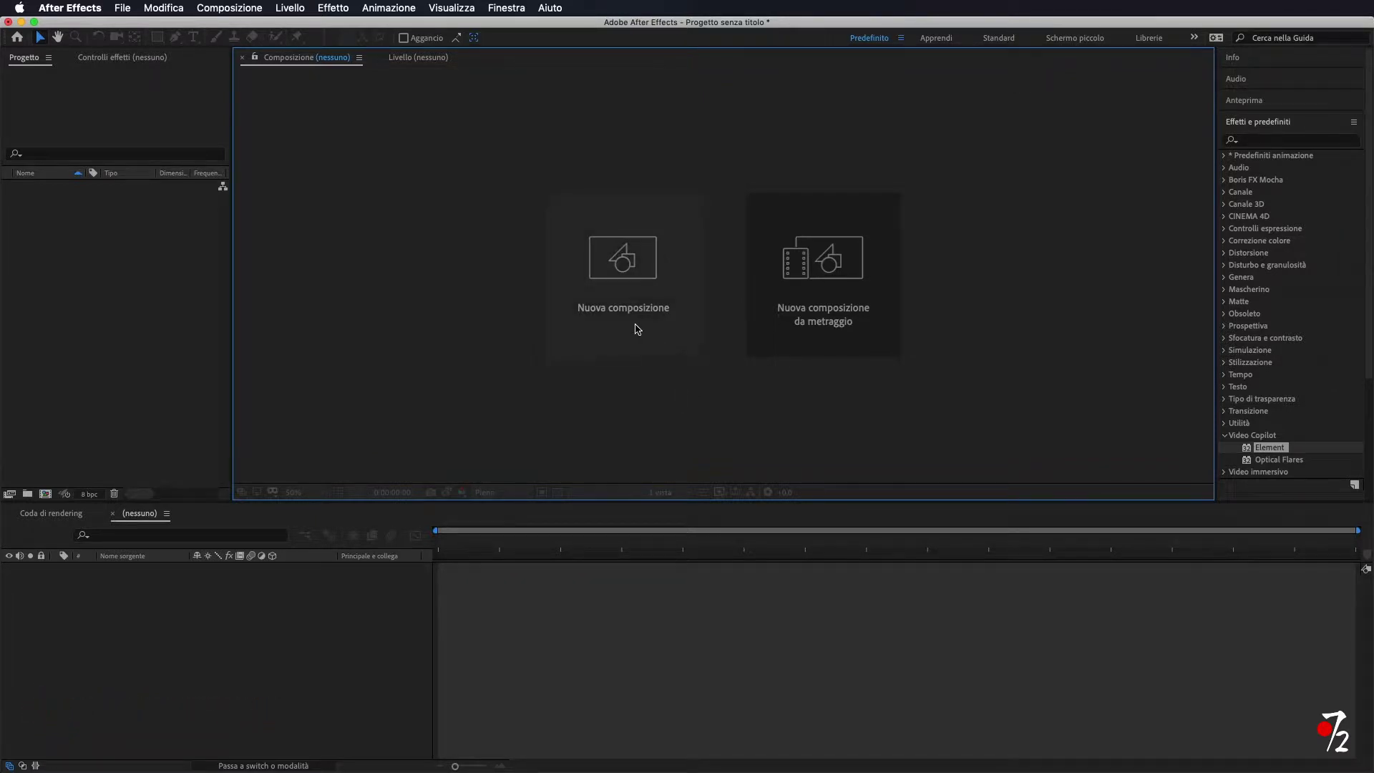
Create a new composition, add a solid named Element, and apply the Video Copilot Element effect to it
{"action": "left_click", "coordinate": [636, 329]}
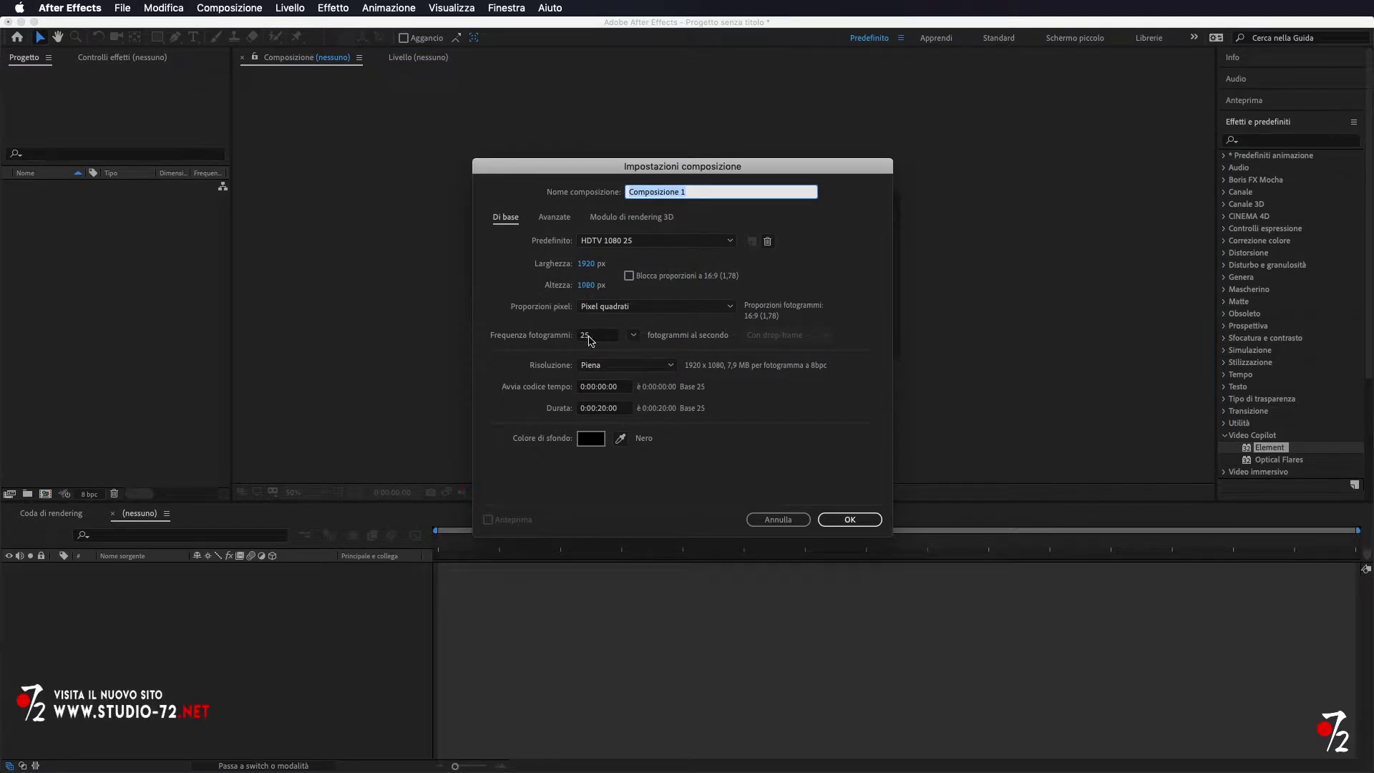
{"action": "left_click", "coordinate": [857, 511]}
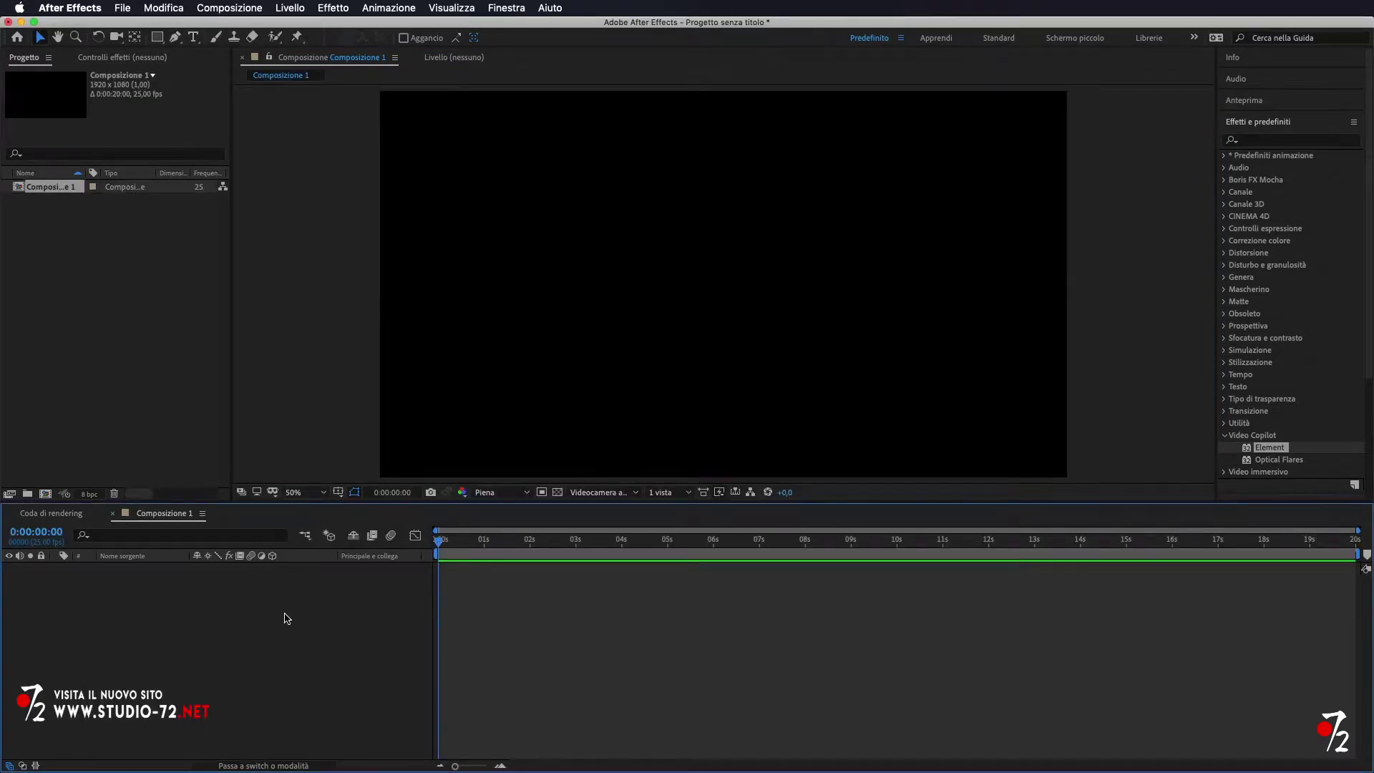
{"action": "right_click", "coordinate": [287, 618]}
{"action": "mouse_move", "coordinate": [375, 616]}
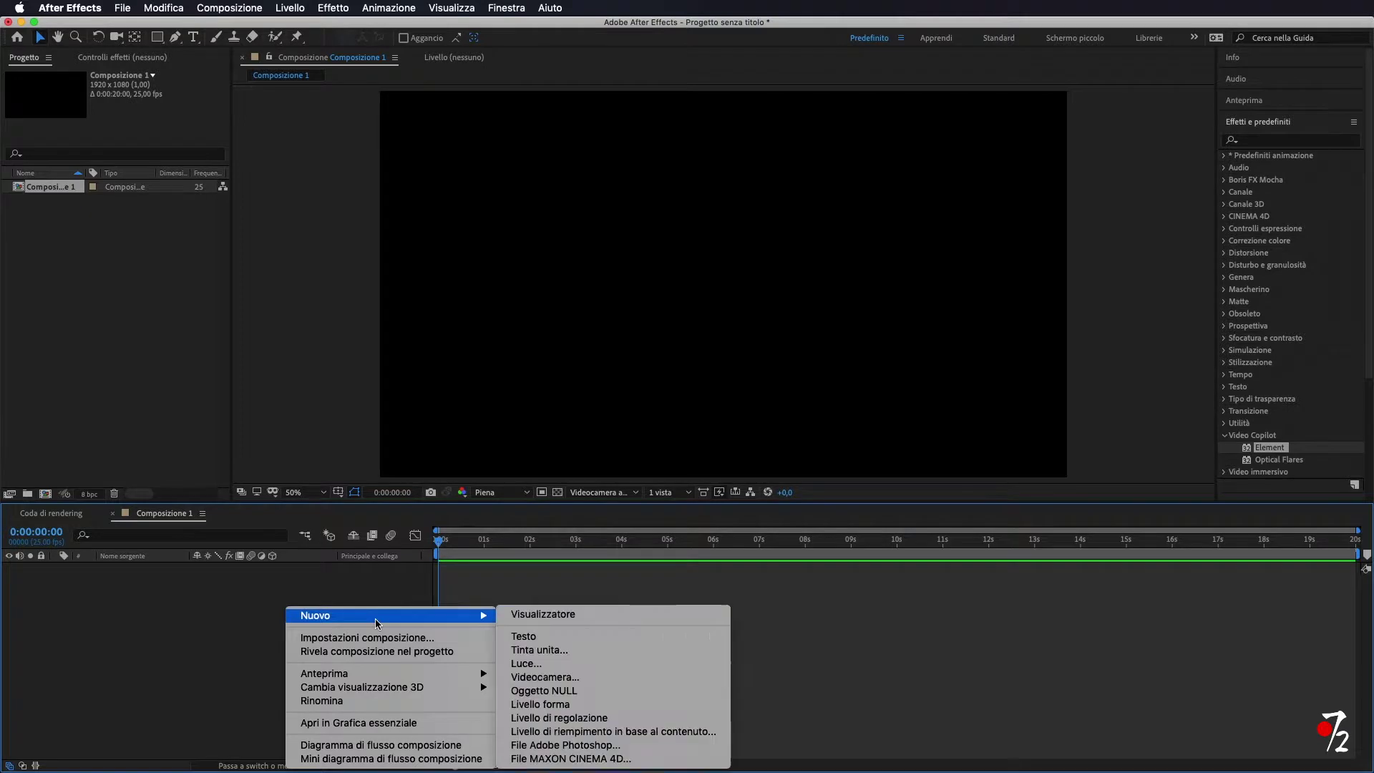
{"action": "left_click", "coordinate": [599, 650]}
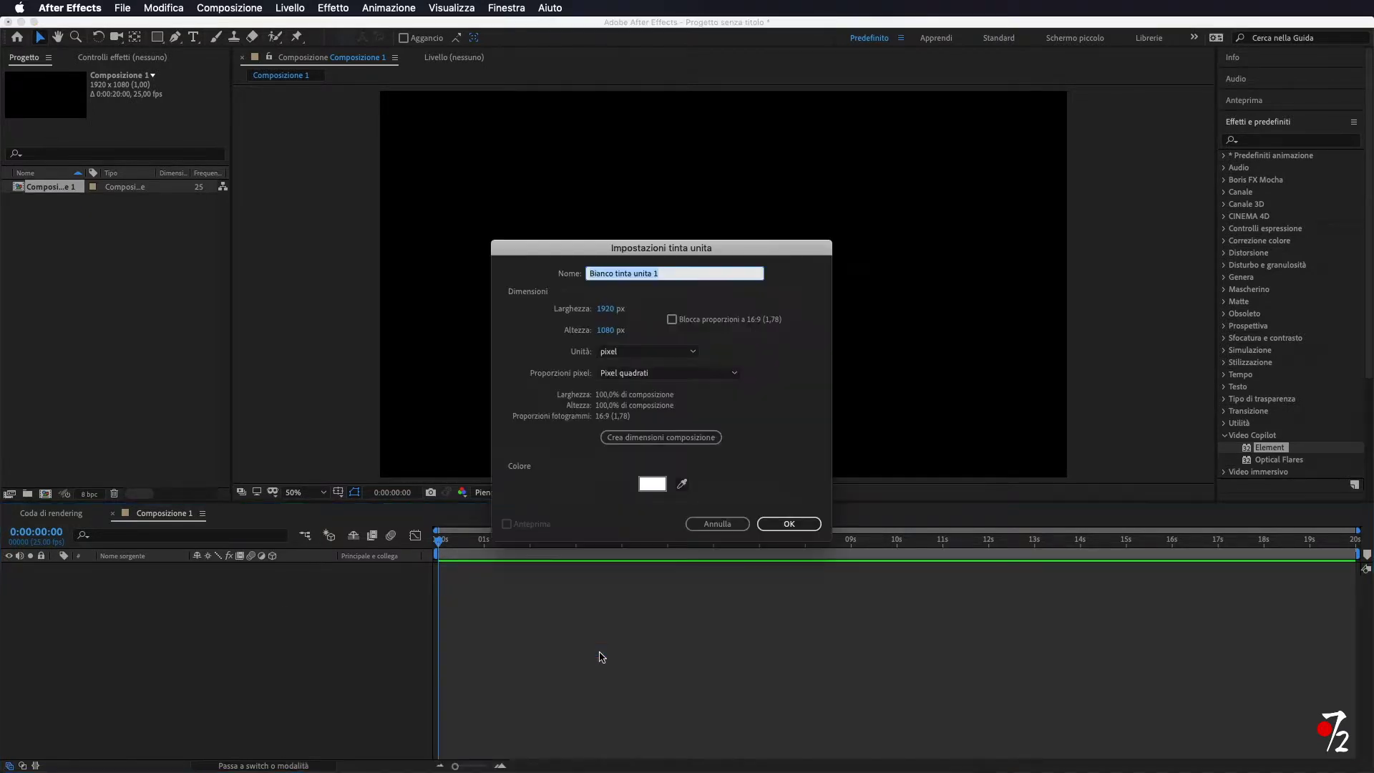
{"action": "type", "text": "Element"}
{"action": "key", "text": "Return"}
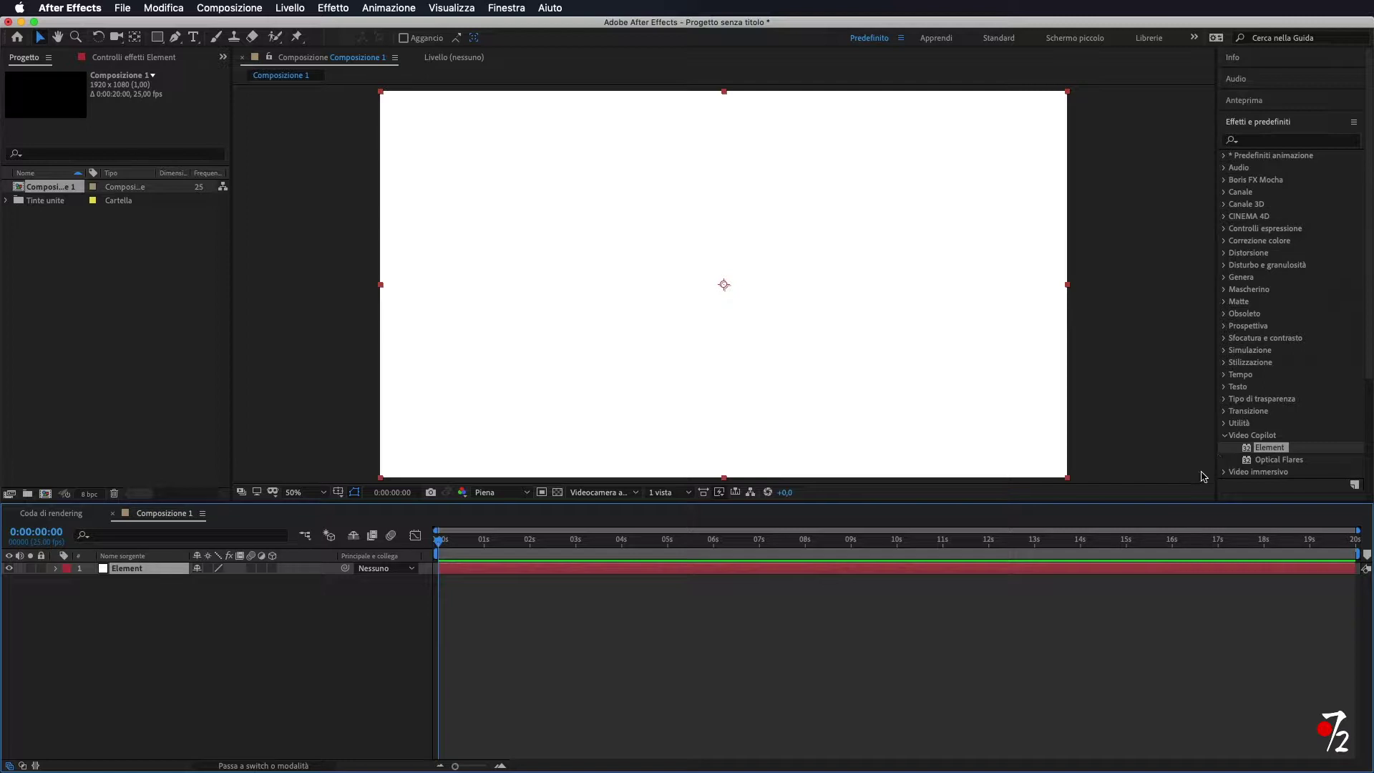
{"action": "left_click_drag", "start_coordinate": [1272, 452], "coordinate": [855, 368]}
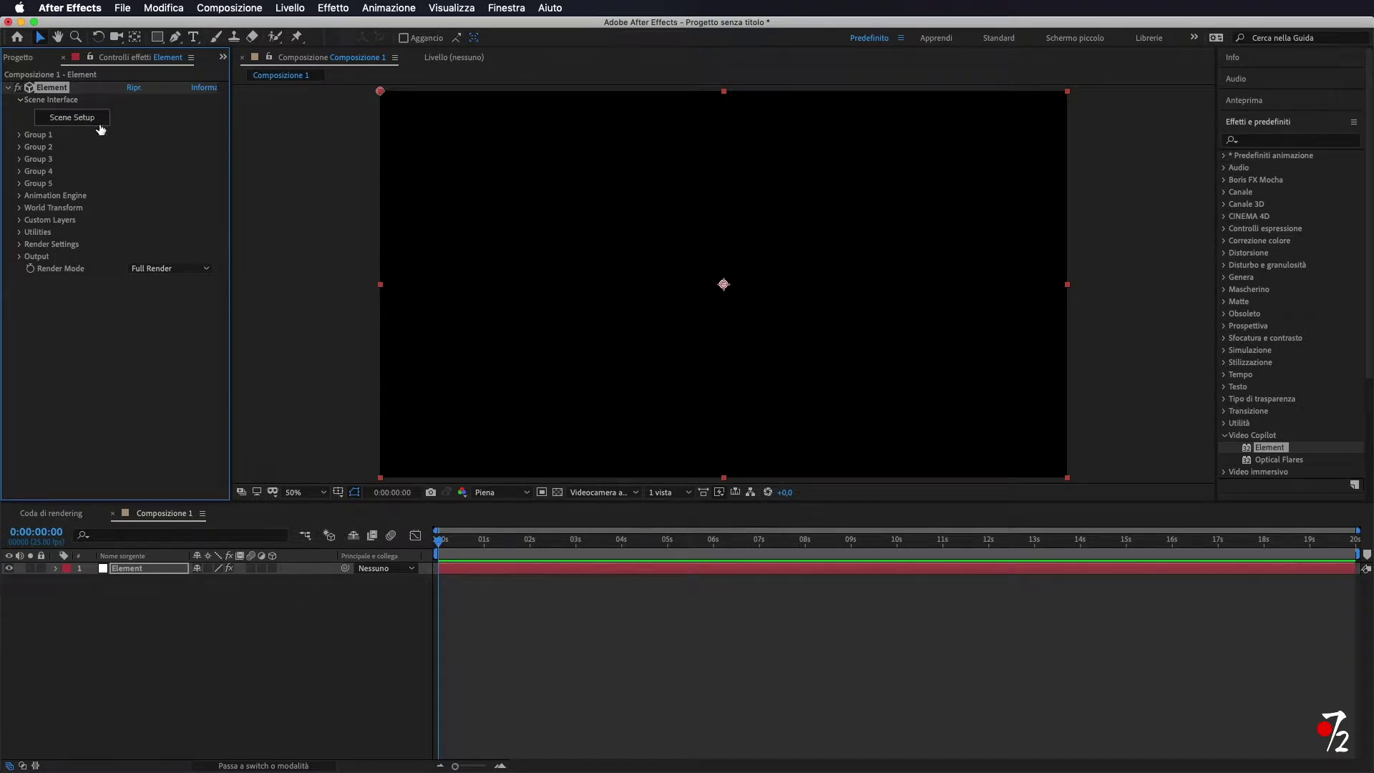
Open Element 3D Scene Setup, test-load _low_poly_building_01 from Metropolitan, then delete it
{"action": "left_click", "coordinate": [74, 118]}
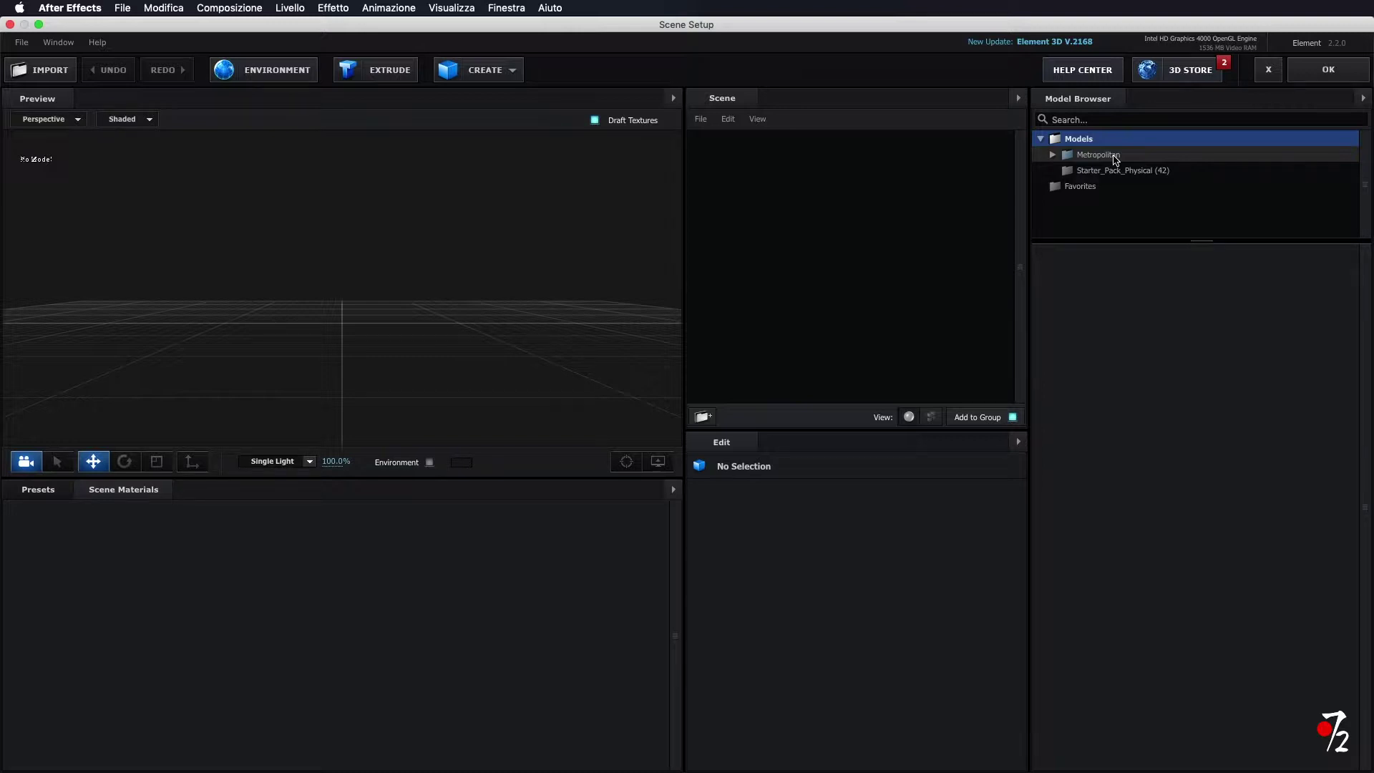
{"action": "double_click", "coordinate": [1098, 155]}
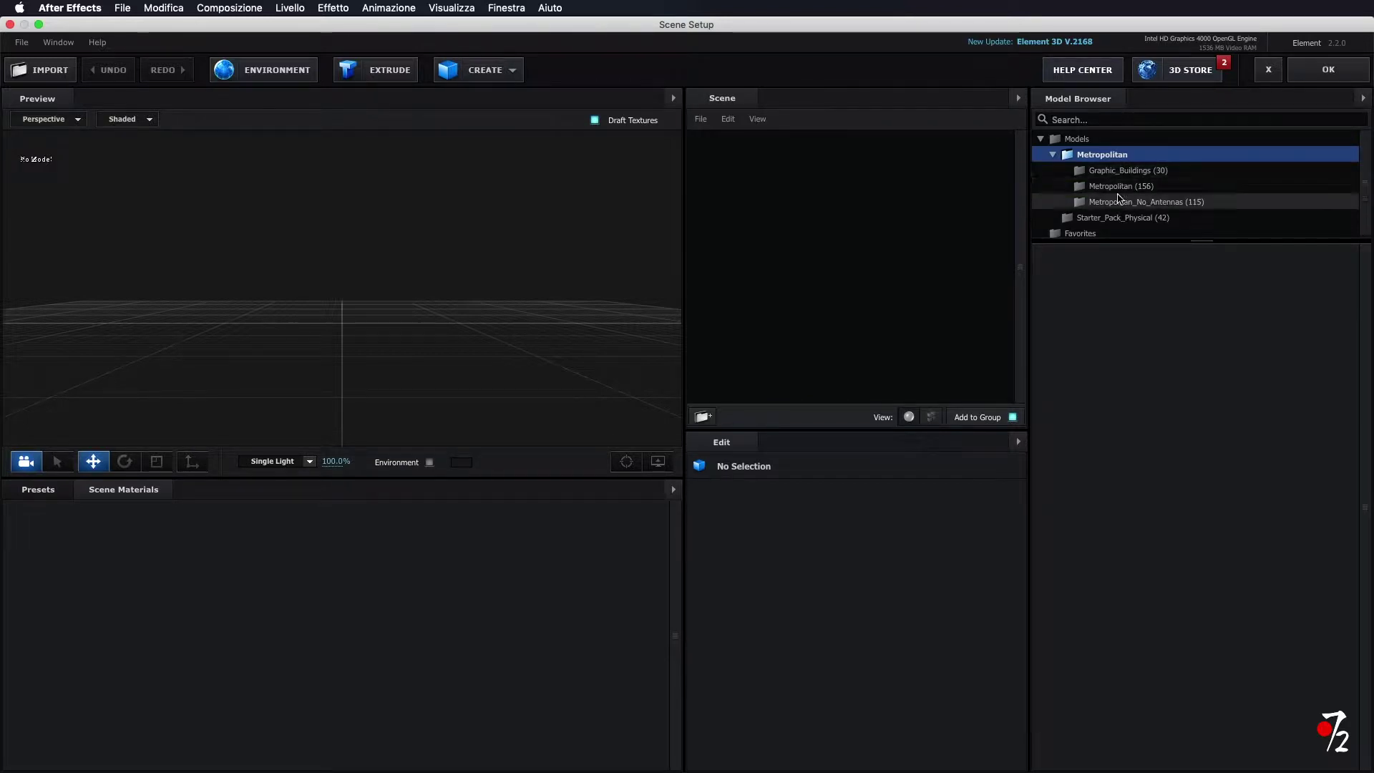
{"action": "left_click", "coordinate": [1127, 172]}
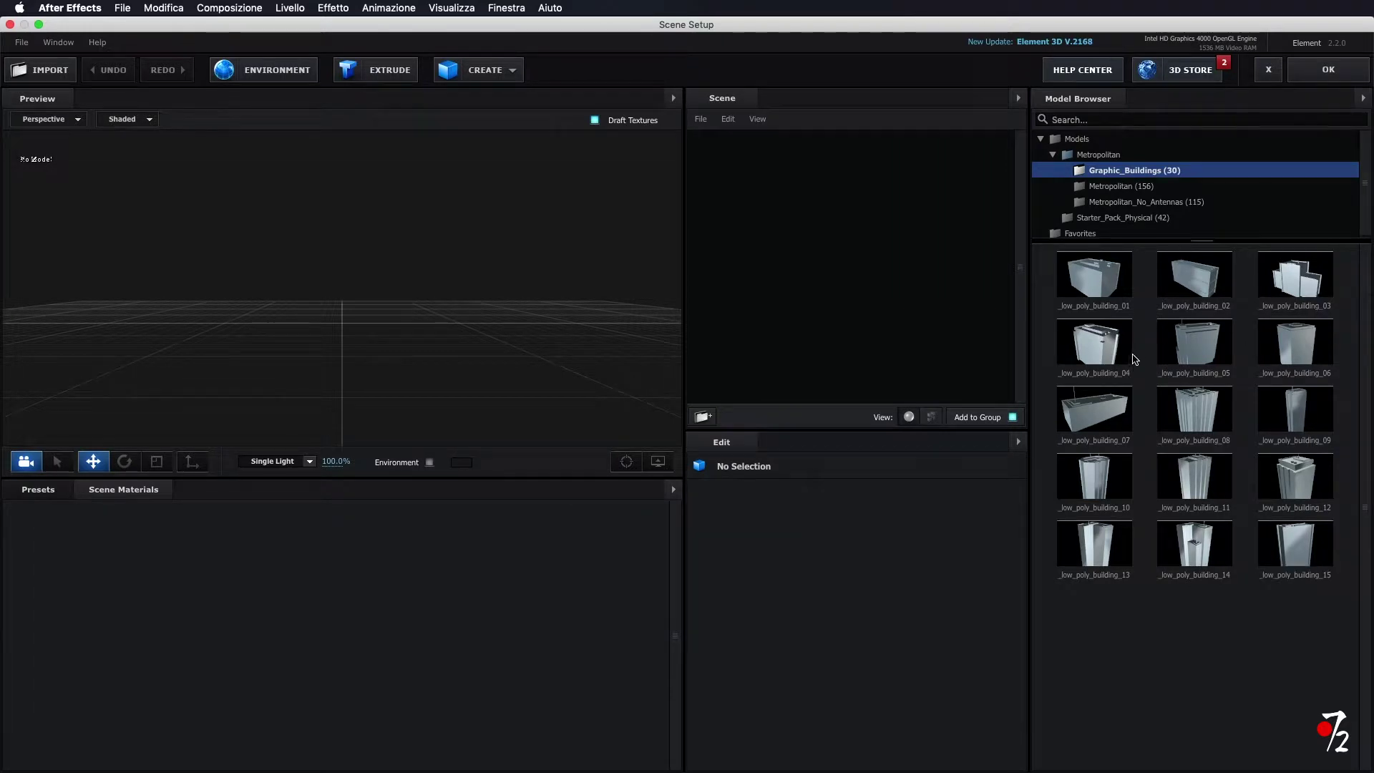
{"action": "left_click", "coordinate": [1106, 285]}
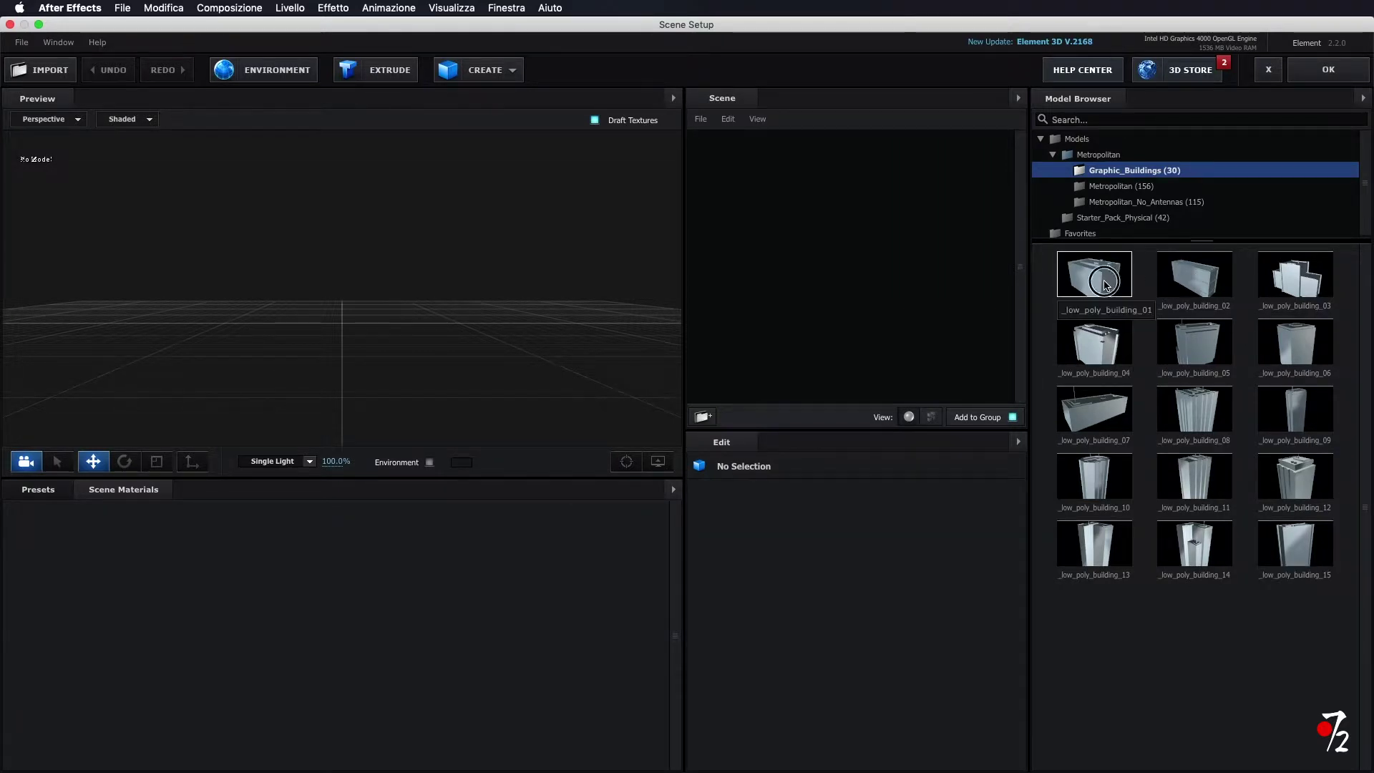
{"action": "mouse_move", "coordinate": [503, 208]}
{"action": "left_mouse_down"}
{"action": "mouse_move", "coordinate": [390, 324]}
{"action": "mouse_move", "coordinate": [393, 276]}
{"action": "left_mouse_up"}
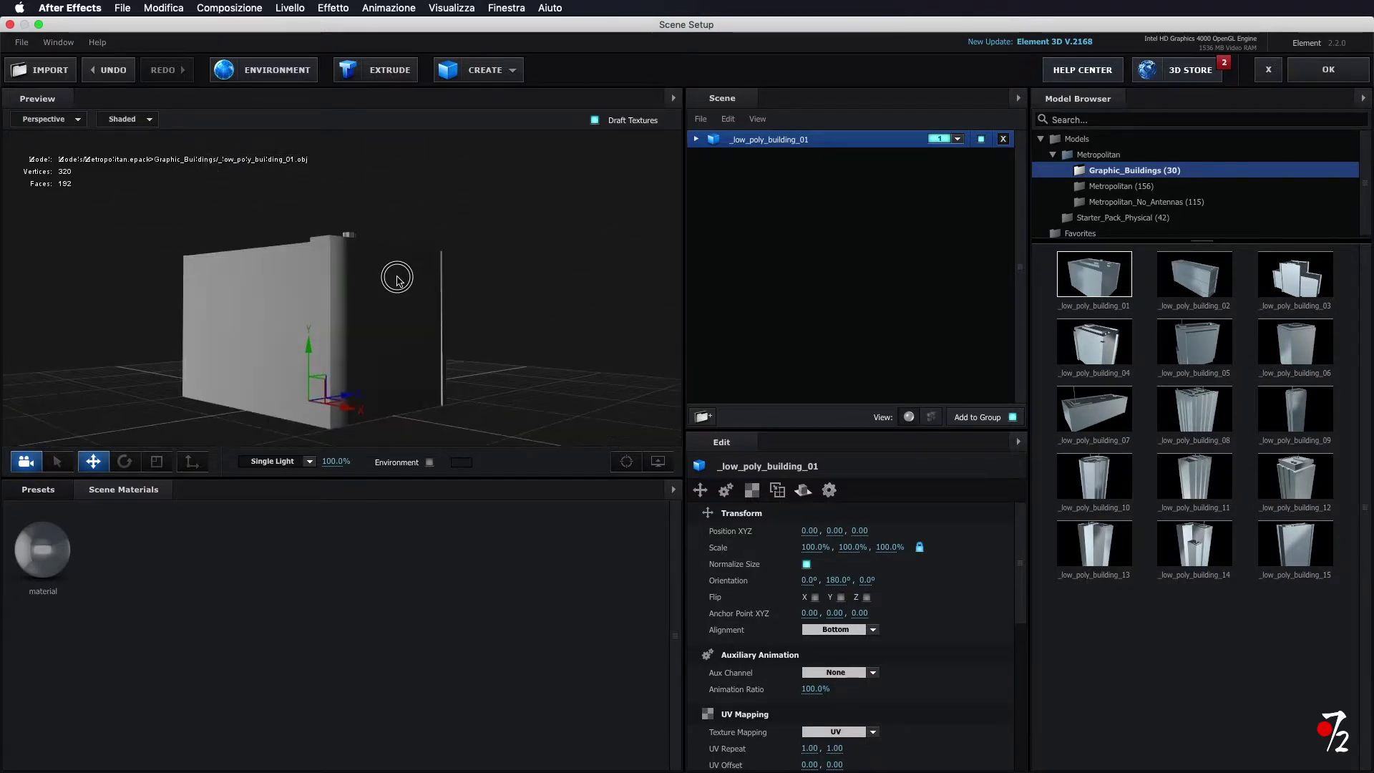
{"action": "left_click", "coordinate": [1003, 139]}
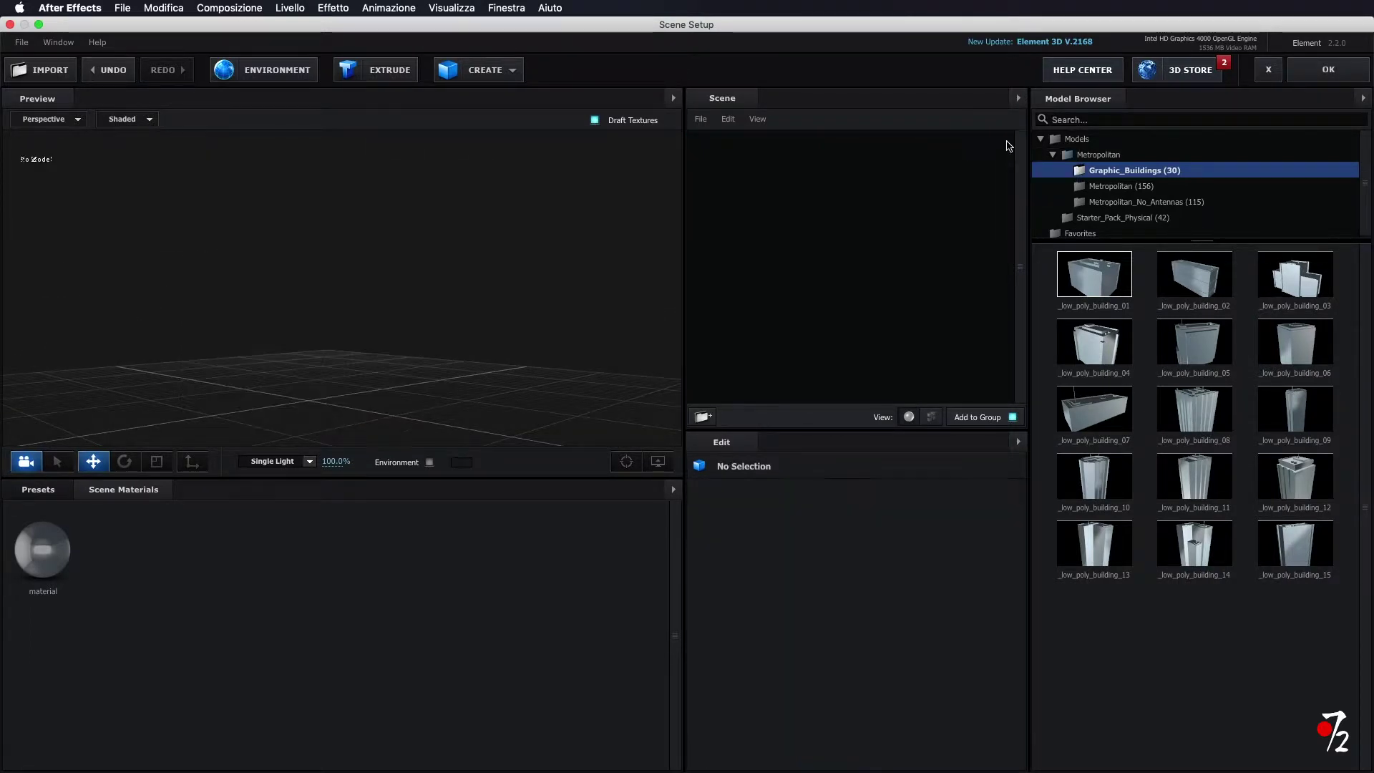
Test building_03 from Metropolitan (156) and Metropolitan_No_Antennas, removing each from the scene
{"action": "left_click", "coordinate": [1120, 186]}
{"action": "left_click_drag", "start_coordinate": [1303, 407], "coordinate": [341, 312]}
{"action": "mouse_move", "coordinate": [395, 270]}
{"action": "left_mouse_down"}
{"action": "mouse_move", "coordinate": [385, 295]}
{"action": "mouse_move", "coordinate": [356, 266]}
{"action": "mouse_move", "coordinate": [362, 233]}
{"action": "left_mouse_up"}
{"action": "scroll", "coordinate": [369, 214], "scroll_direction": "up", "scroll_amount": 5}
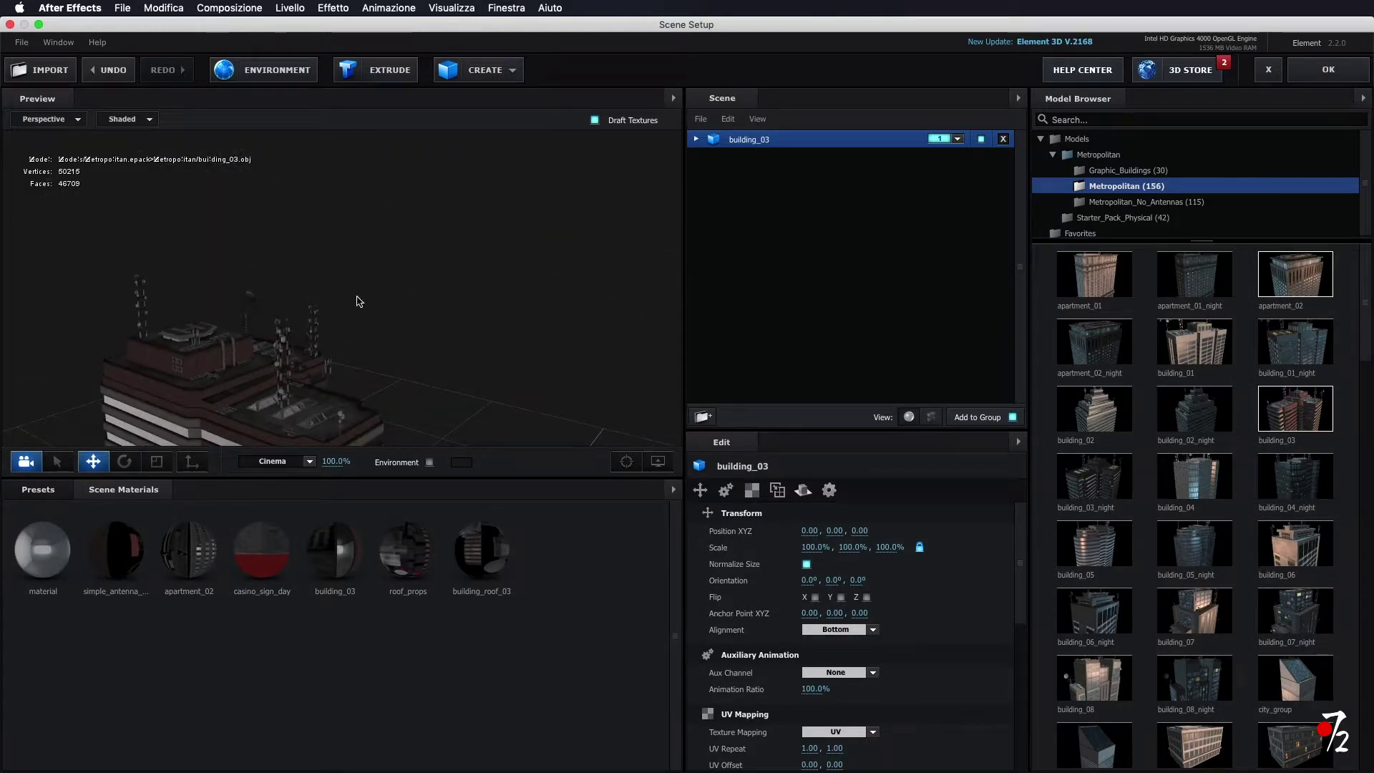
{"action": "left_click", "coordinate": [1003, 139]}
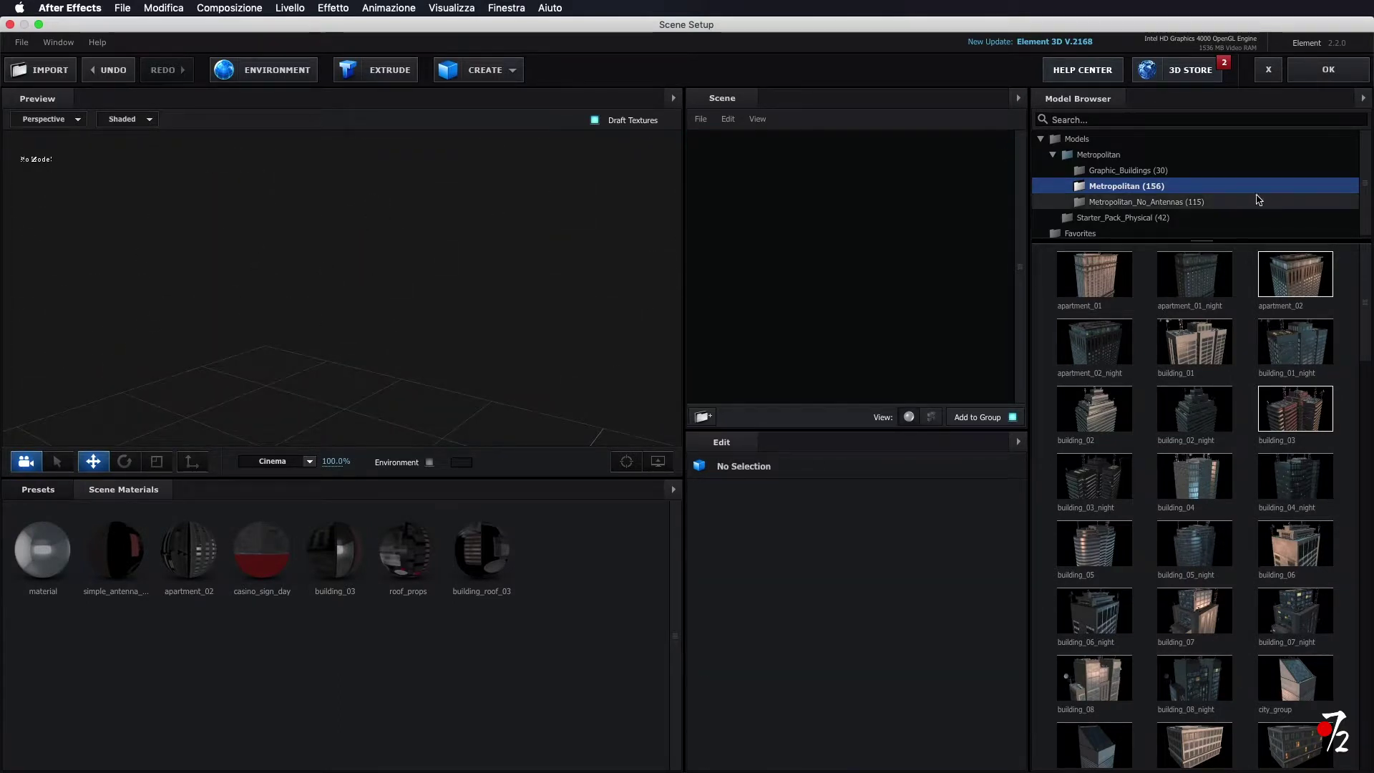
{"action": "left_click", "coordinate": [1223, 203]}
{"action": "left_click_drag", "start_coordinate": [1295, 408], "coordinate": [422, 342]}
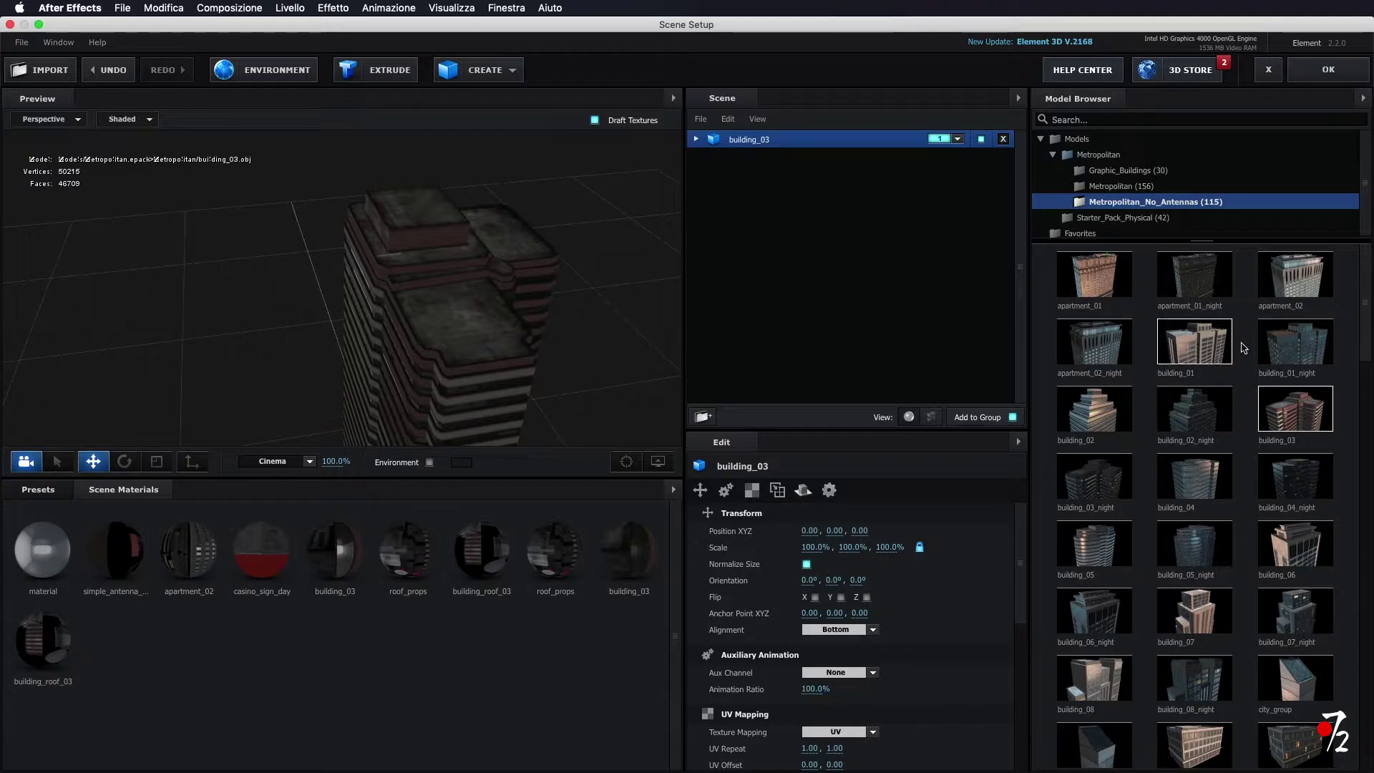
{"action": "left_click", "coordinate": [1002, 139]}
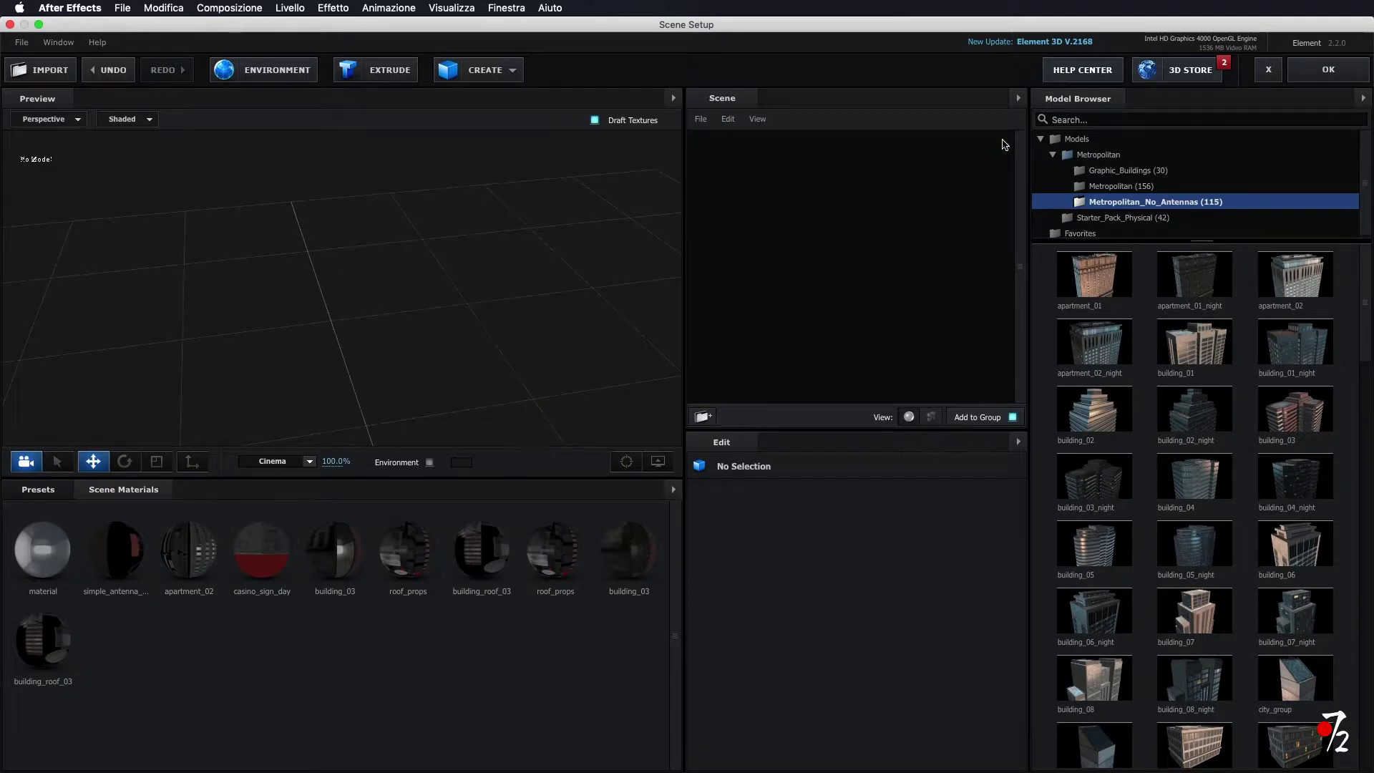
Browse the Metropolitan (156) building models list, leaving the scene empty
{"action": "left_click", "coordinate": [1131, 189]}
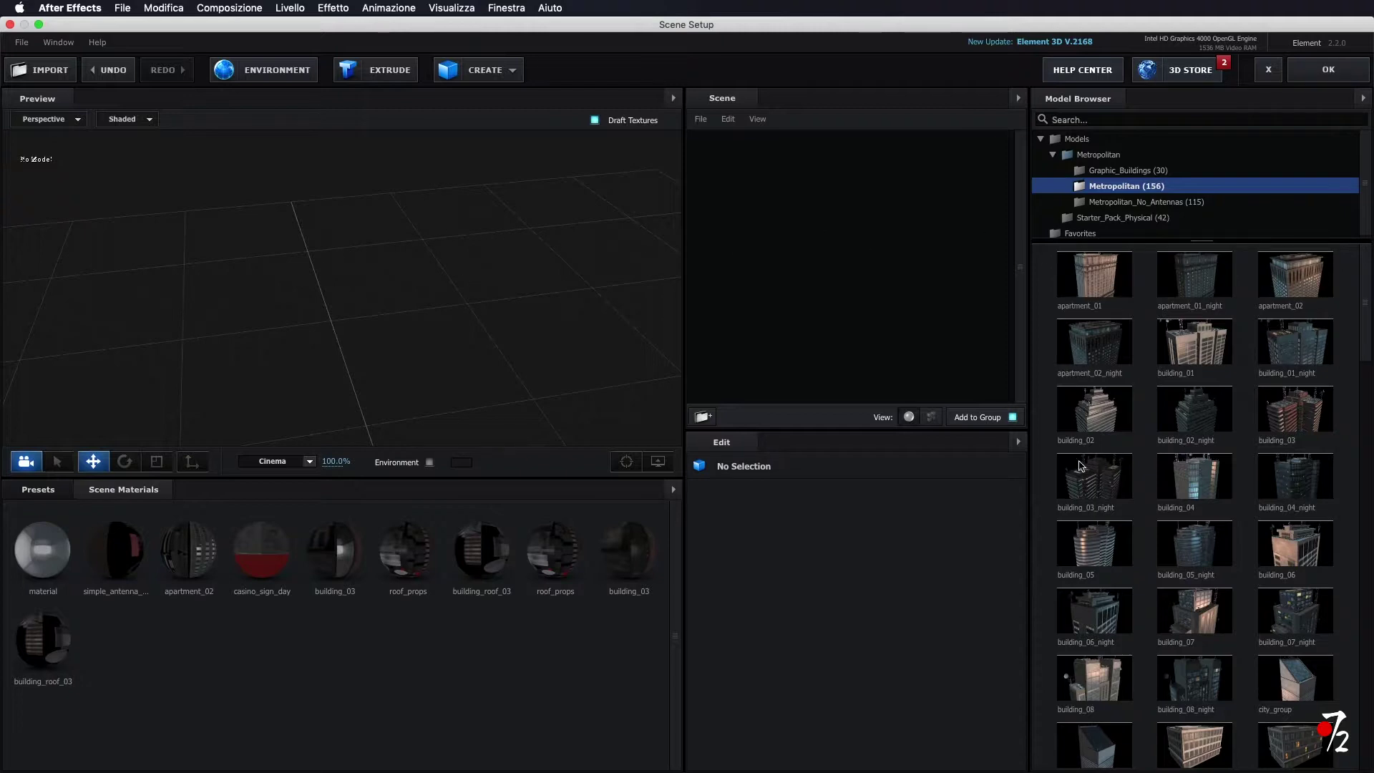
{"action": "scroll", "coordinate": [1246, 455], "scroll_direction": "down", "scroll_amount": 3}
{"action": "scroll", "coordinate": [1248, 443], "scroll_direction": "down", "scroll_amount": 4}
{"action": "scroll", "coordinate": [1252, 433], "scroll_direction": "down", "scroll_amount": 4}
{"action": "scroll", "coordinate": [1256, 426], "scroll_direction": "down", "scroll_amount": 4}
{"action": "scroll", "coordinate": [1258, 420], "scroll_direction": "down", "scroll_amount": 3}
{"action": "scroll", "coordinate": [1258, 420], "scroll_direction": "down", "scroll_amount": 4}
{"action": "scroll", "coordinate": [1258, 419], "scroll_direction": "down", "scroll_amount": 3}
{"action": "scroll", "coordinate": [1258, 418], "scroll_direction": "down", "scroll_amount": 3}
{"action": "scroll", "coordinate": [1258, 416], "scroll_direction": "down", "scroll_amount": 3}
{"action": "scroll", "coordinate": [1257, 417], "scroll_direction": "up", "scroll_amount": 4}
{"action": "scroll", "coordinate": [1253, 420], "scroll_direction": "up", "scroll_amount": 4}
{"action": "scroll", "coordinate": [1249, 426], "scroll_direction": "up", "scroll_amount": 4}
{"action": "scroll", "coordinate": [1246, 430], "scroll_direction": "up", "scroll_amount": 3}
{"action": "scroll", "coordinate": [1245, 430], "scroll_direction": "up", "scroll_amount": 4}
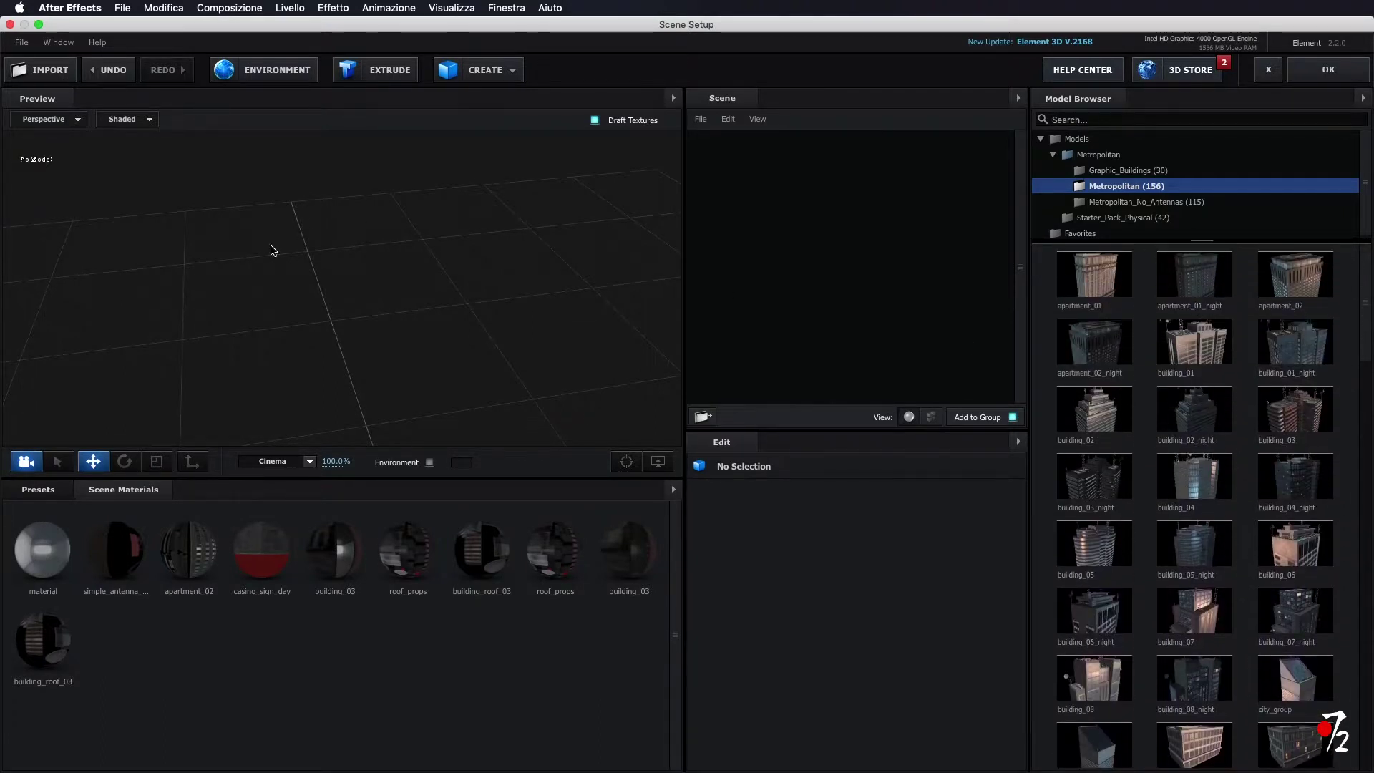
Add apartment_01_night, building_01_night and building_03_night to the scene
{"action": "left_click", "coordinate": [1194, 409]}
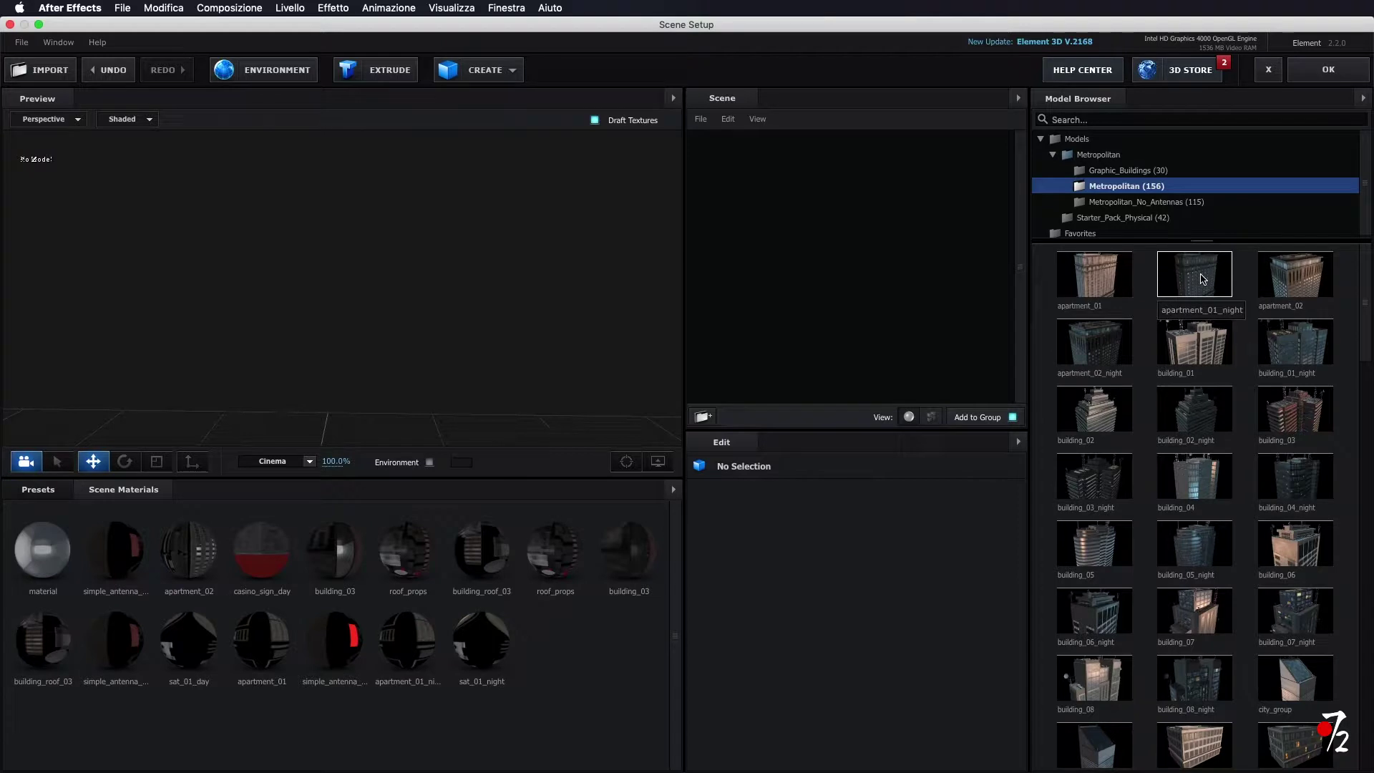
{"action": "left_click_drag", "start_coordinate": [1202, 279], "coordinate": [542, 277]}
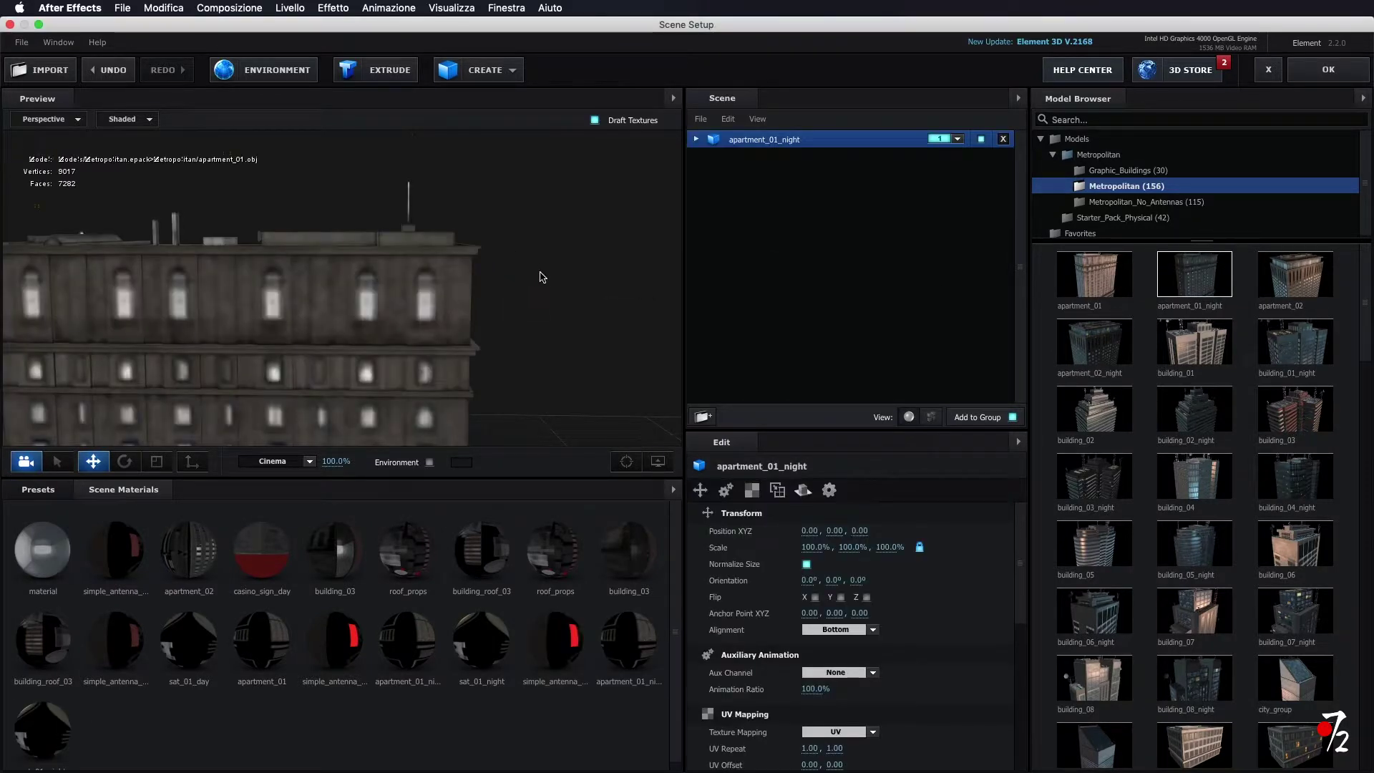
{"action": "scroll", "coordinate": [529, 283], "scroll_direction": "down", "scroll_amount": 3}
{"action": "scroll", "coordinate": [512, 289], "scroll_direction": "down", "scroll_amount": 5}
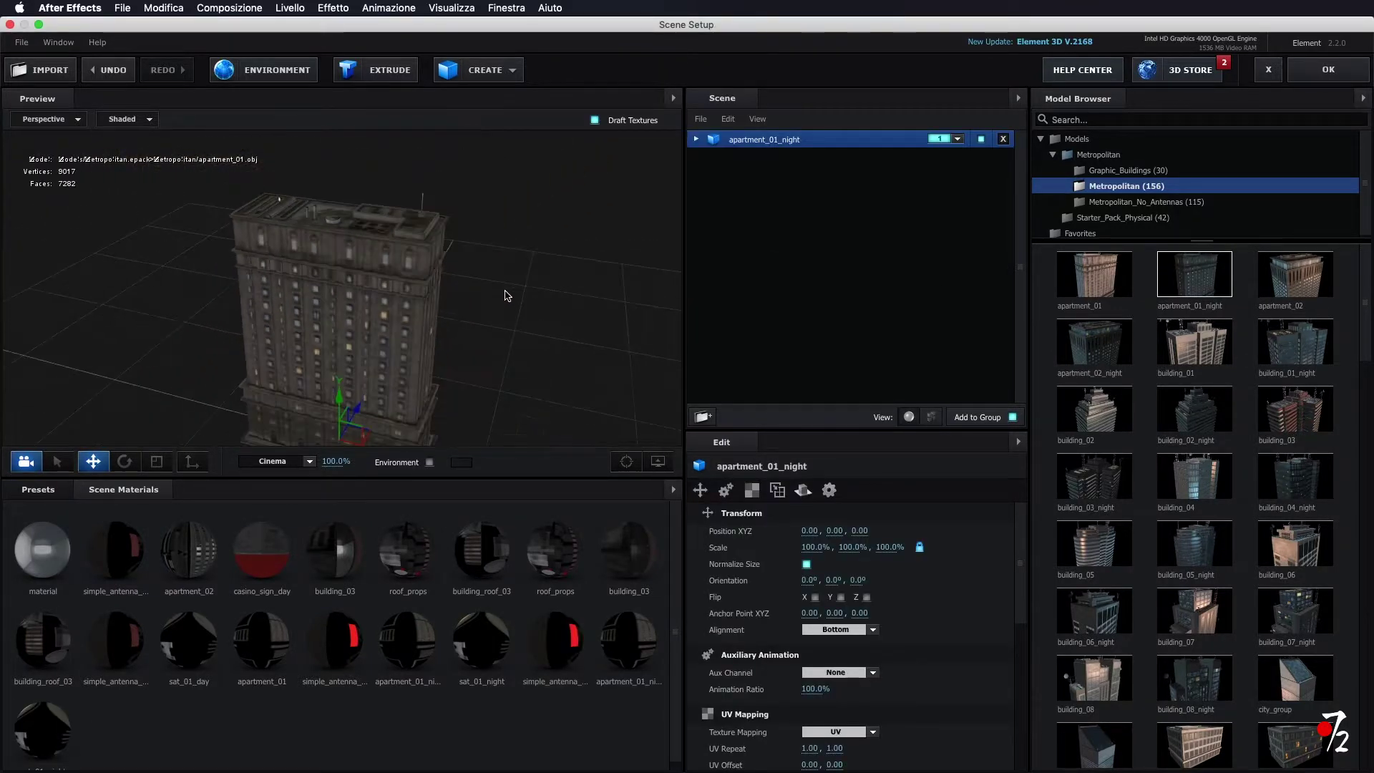
{"action": "left_click_drag", "start_coordinate": [505, 295], "coordinate": [486, 315]}
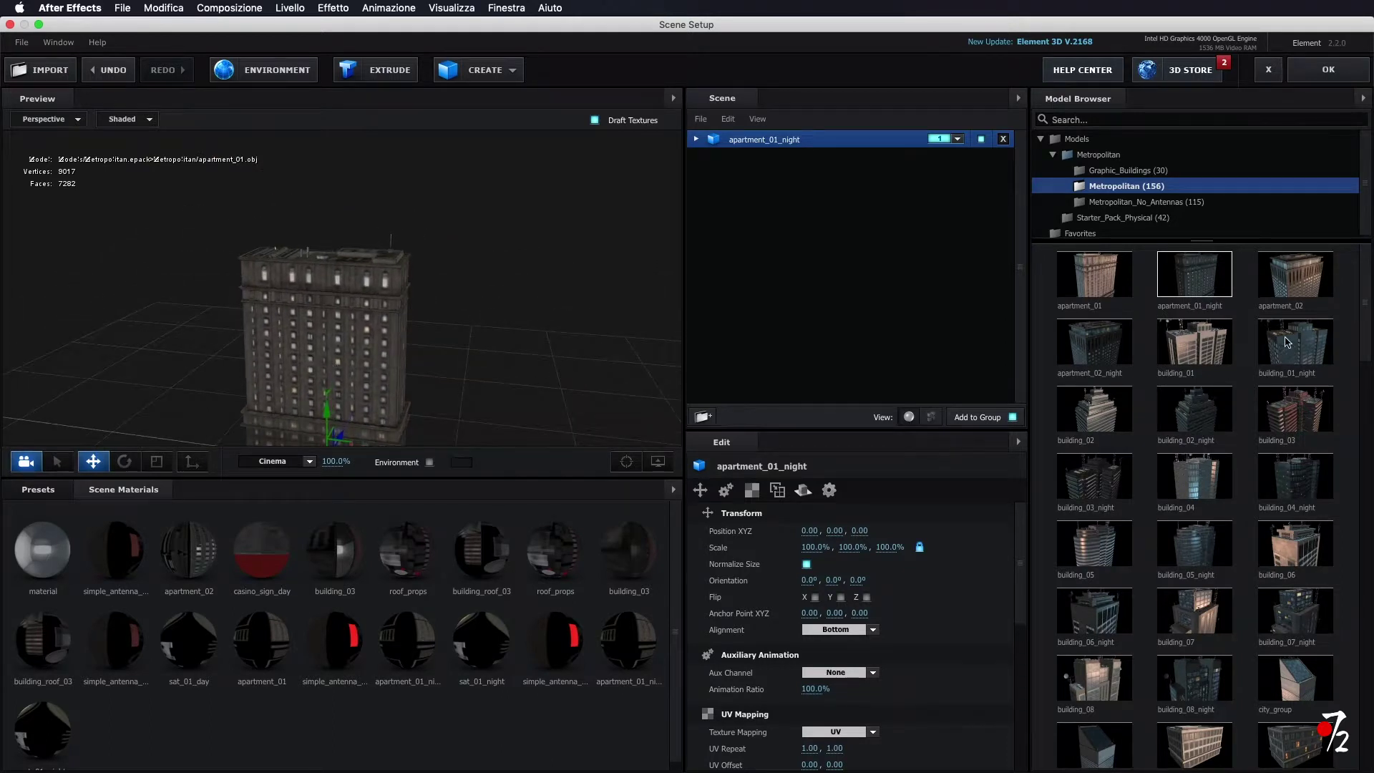
{"action": "left_click_drag", "start_coordinate": [1288, 342], "coordinate": [300, 350]}
{"action": "mouse_move", "coordinate": [1094, 476]}
{"action": "left_mouse_down"}
{"action": "mouse_move", "coordinate": [801, 443]}
{"action": "mouse_move", "coordinate": [296, 326]}
{"action": "mouse_move", "coordinate": [354, 362]}
{"action": "left_mouse_up"}
Add more night buildings, including building_08_night, city_group_night and edge_02_night
{"action": "scroll", "coordinate": [1248, 563], "scroll_direction": "down", "scroll_amount": 2}
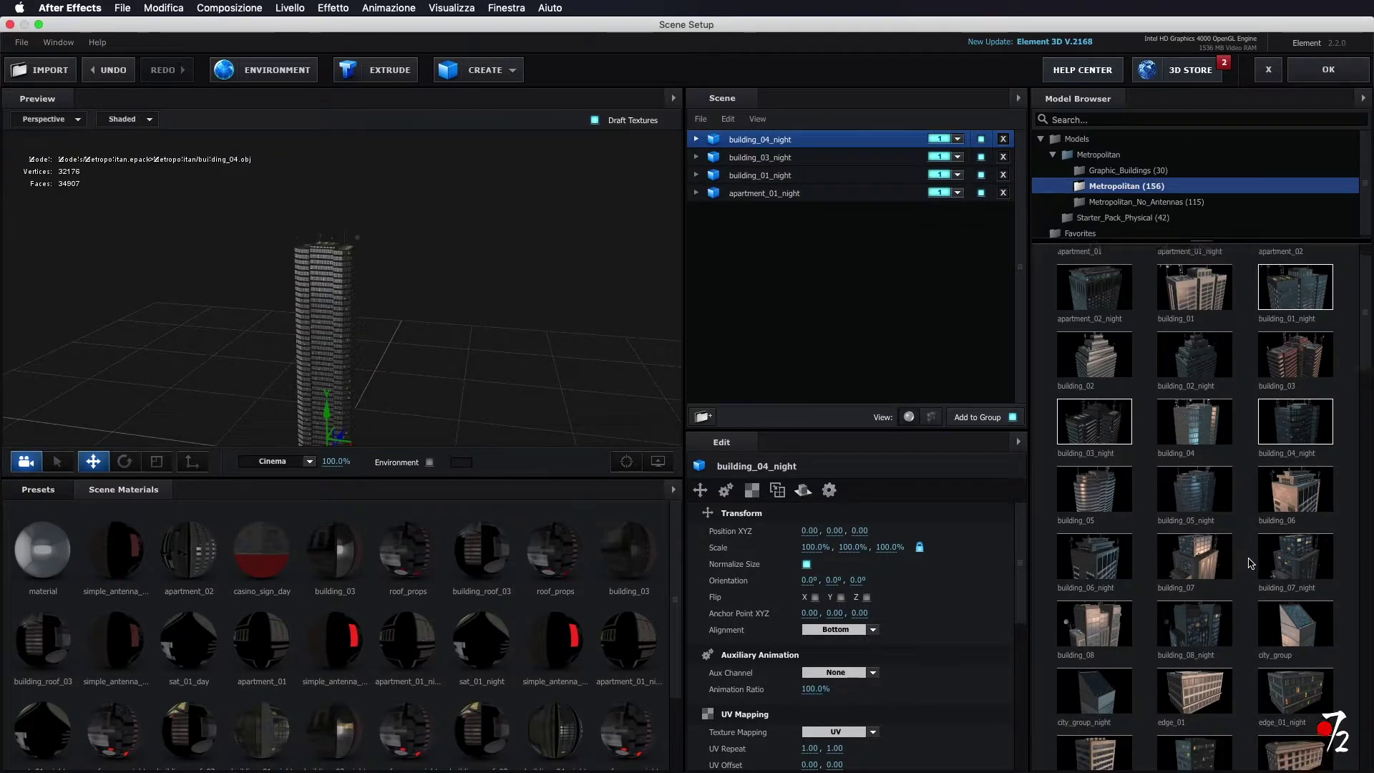
{"action": "scroll", "coordinate": [1248, 563], "scroll_direction": "down", "scroll_amount": 2}
{"action": "left_click_drag", "start_coordinate": [1095, 490], "coordinate": [387, 308]}
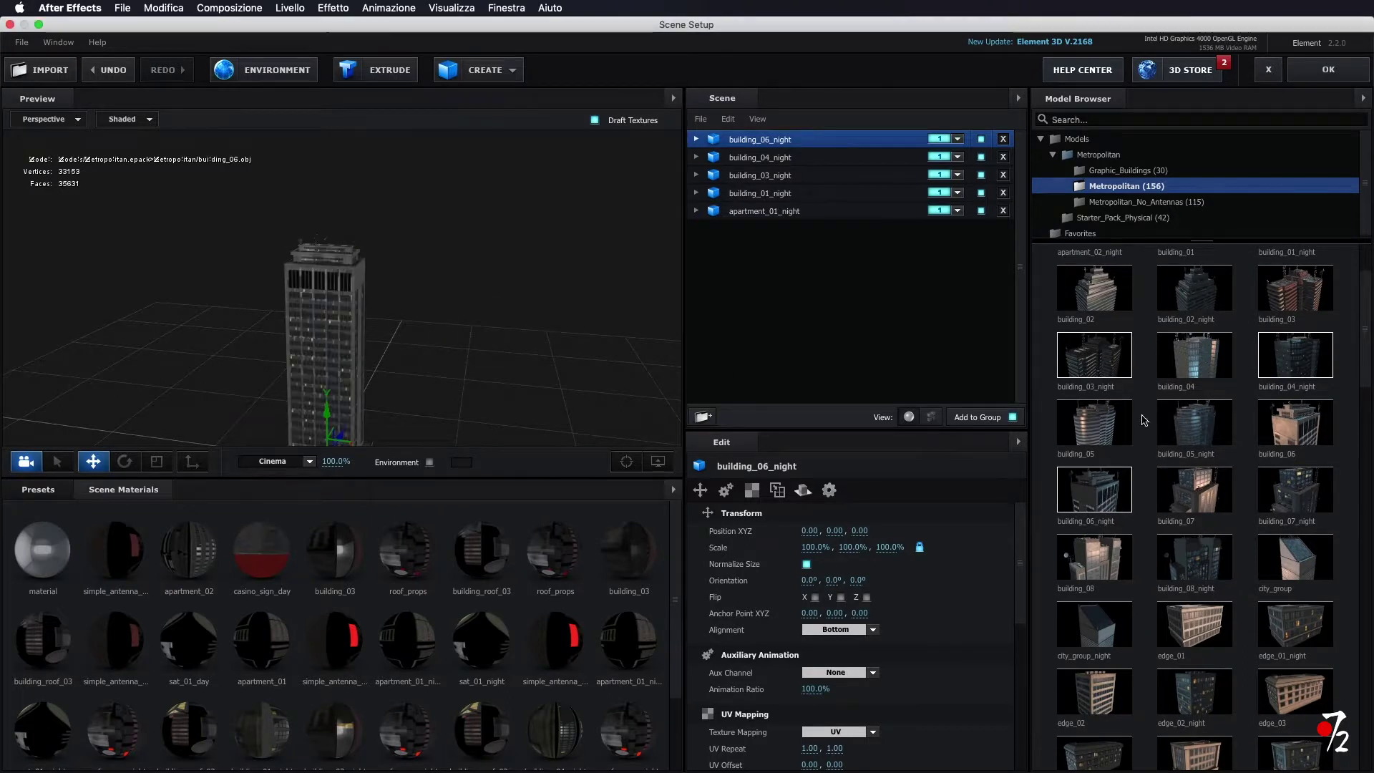
{"action": "left_click_drag", "start_coordinate": [1208, 569], "coordinate": [415, 394]}
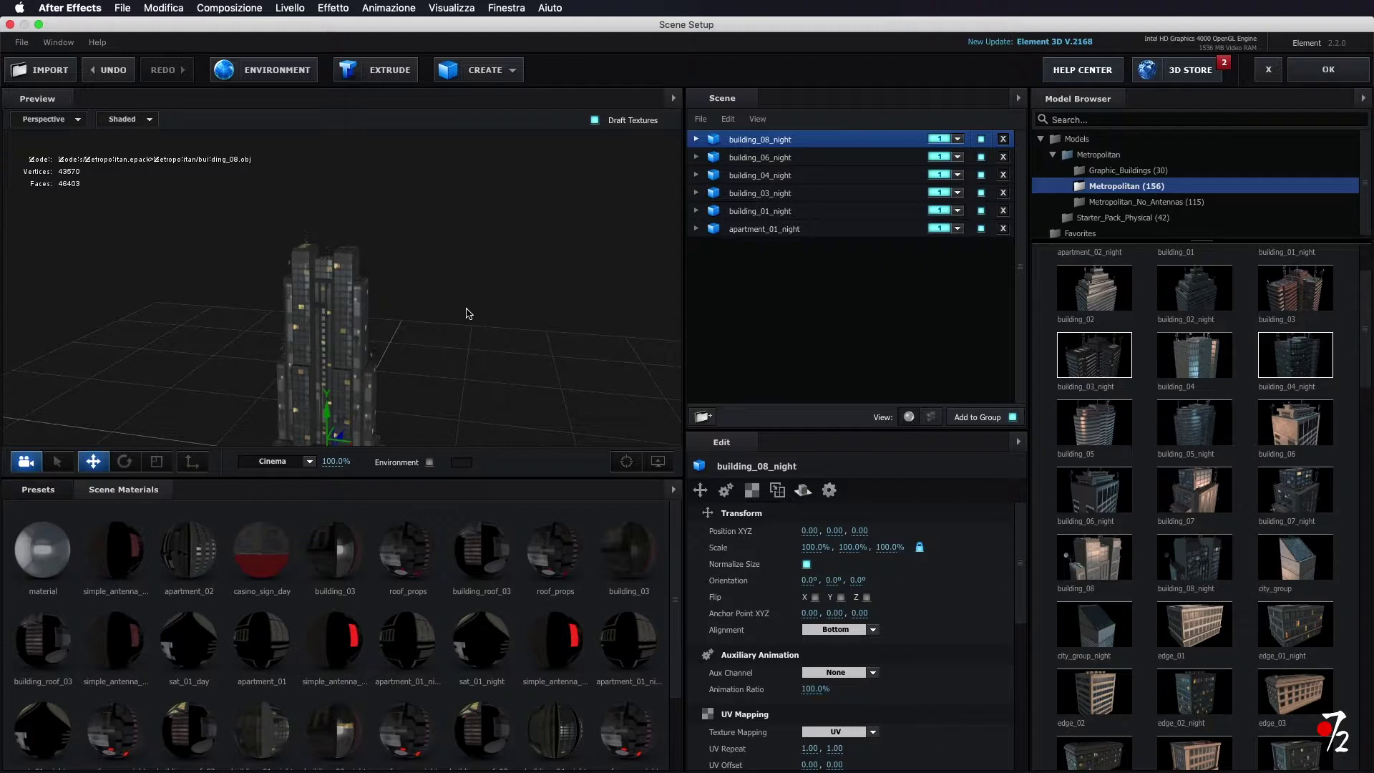
{"action": "scroll", "coordinate": [1145, 592], "scroll_direction": "down", "scroll_amount": 2}
{"action": "left_click_drag", "start_coordinate": [1127, 583], "coordinate": [486, 362]}
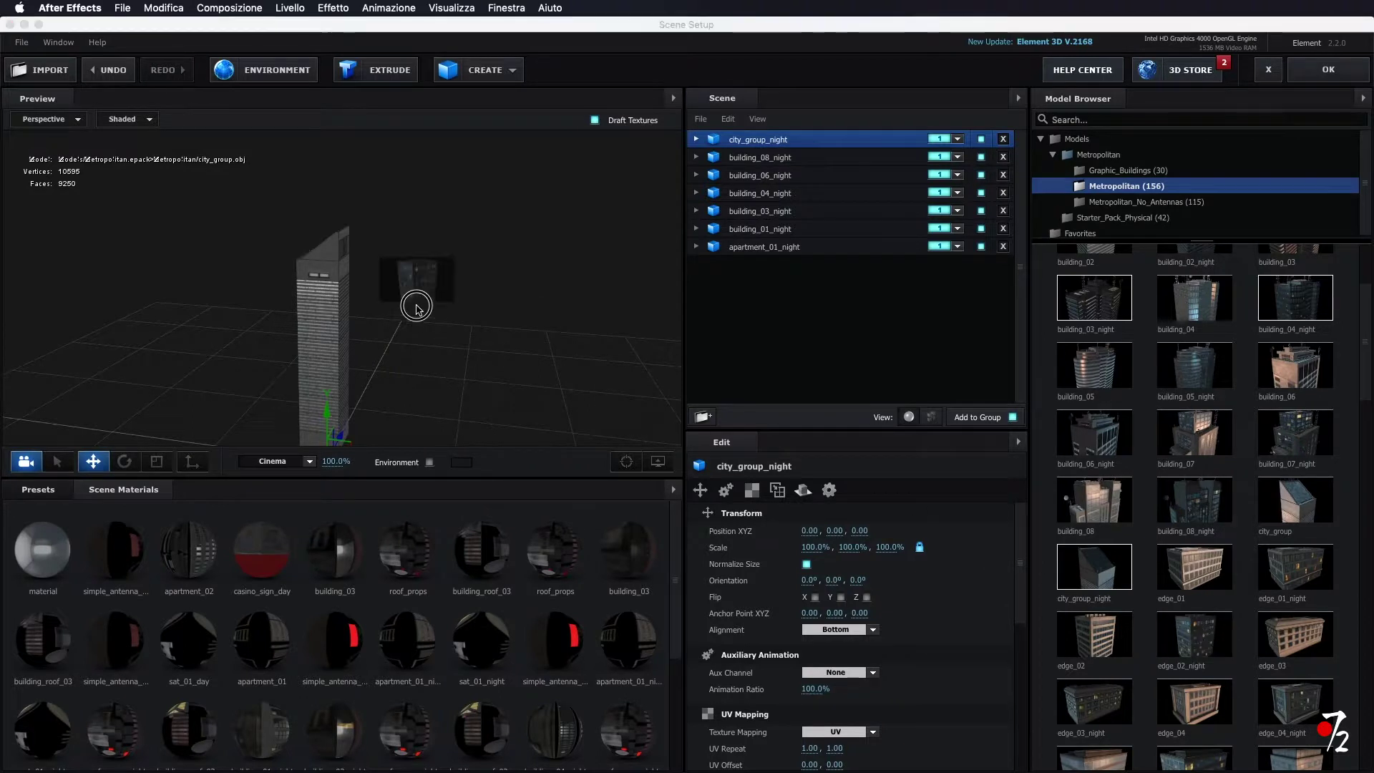
{"action": "left_click_drag", "start_coordinate": [1202, 644], "coordinate": [408, 293]}
{"action": "mouse_move", "coordinate": [507, 344]}
{"action": "left_mouse_down"}
{"action": "mouse_move", "coordinate": [406, 370]}
{"action": "mouse_move", "coordinate": [510, 360]}
{"action": "left_mouse_up"}
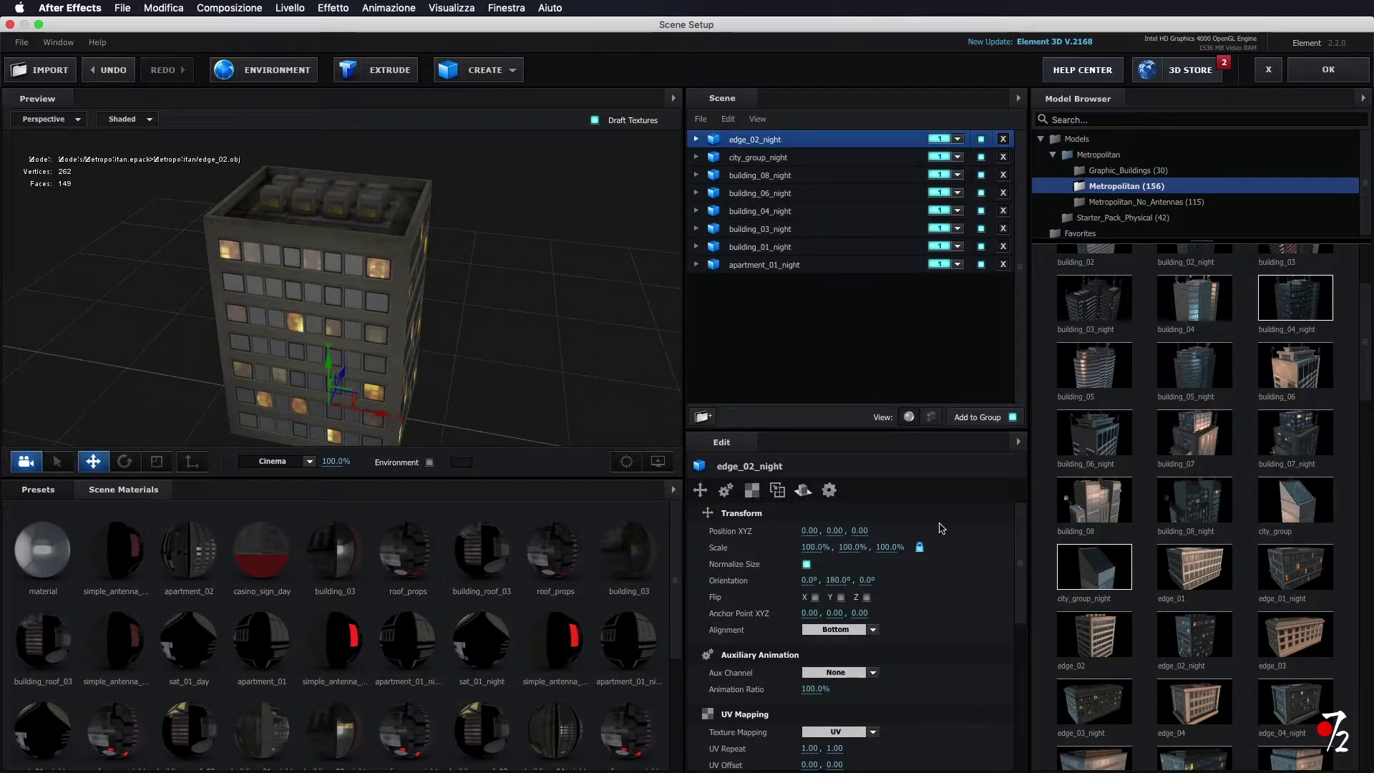
Add two empire_state_night copies, undo the stray model move, and accept the scene
{"action": "scroll", "coordinate": [1216, 509], "scroll_direction": "down", "scroll_amount": 5}
{"action": "scroll", "coordinate": [1218, 510], "scroll_direction": "down", "scroll_amount": 2}
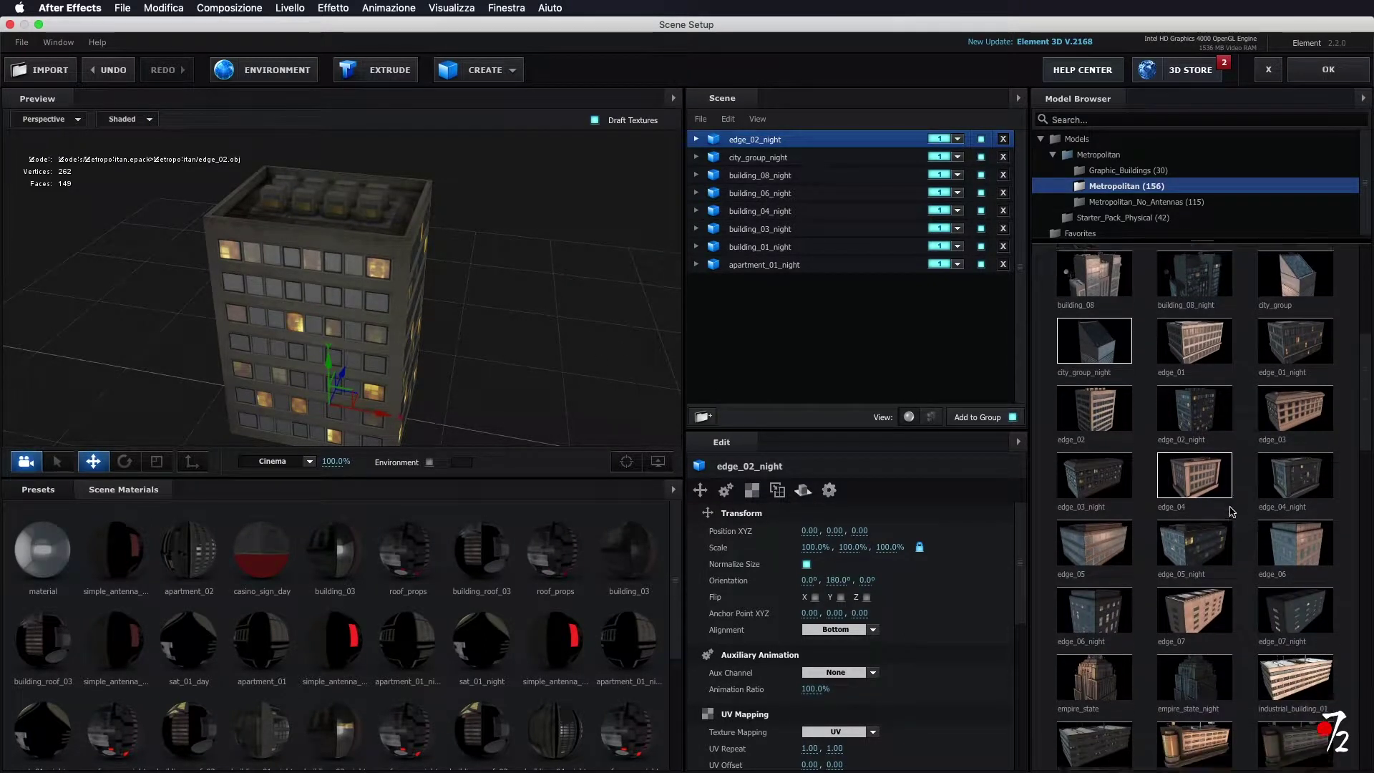
{"action": "left_click", "coordinate": [1203, 669]}
{"action": "left_click", "coordinate": [1202, 669]}
{"action": "left_click_drag", "start_coordinate": [307, 357], "coordinate": [432, 329]}
{"action": "key", "text": "ctrl+z"}
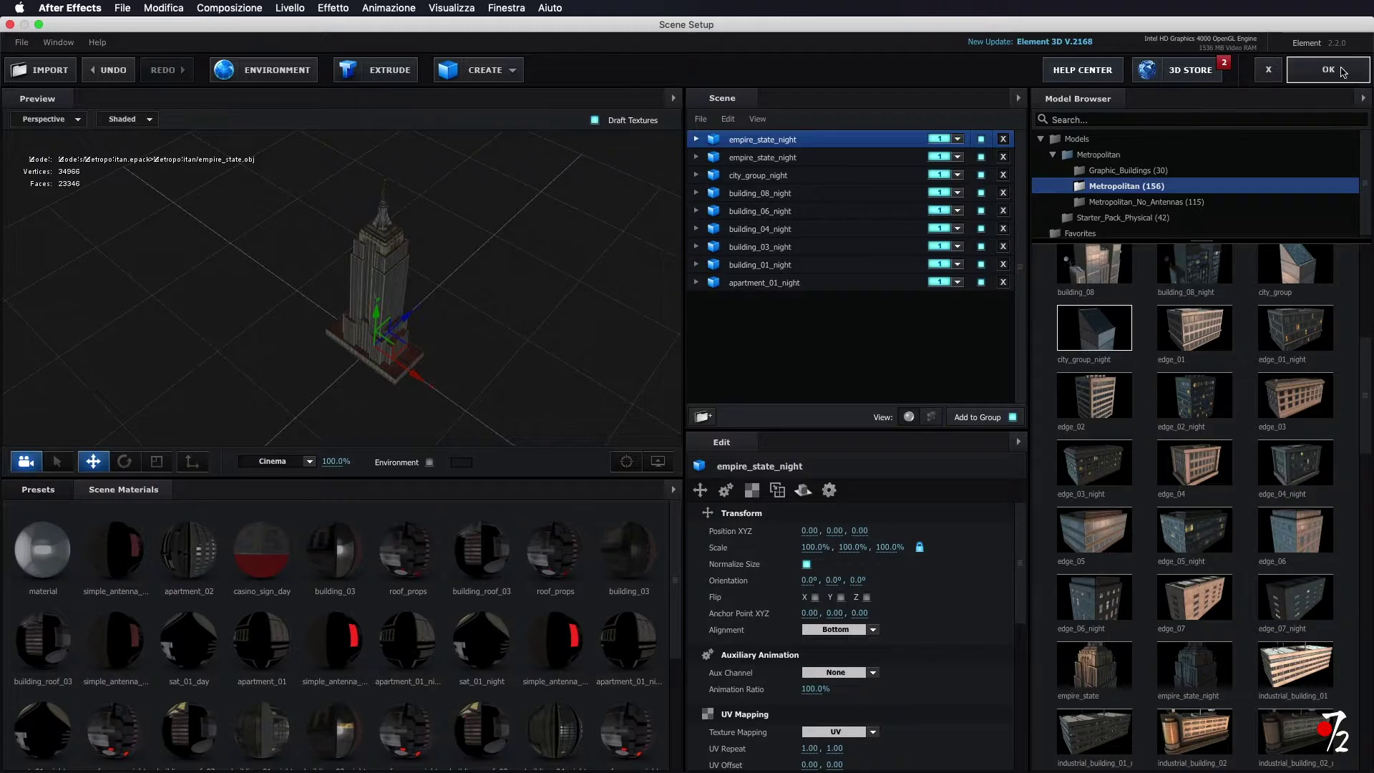
{"action": "left_click", "coordinate": [1342, 70]}
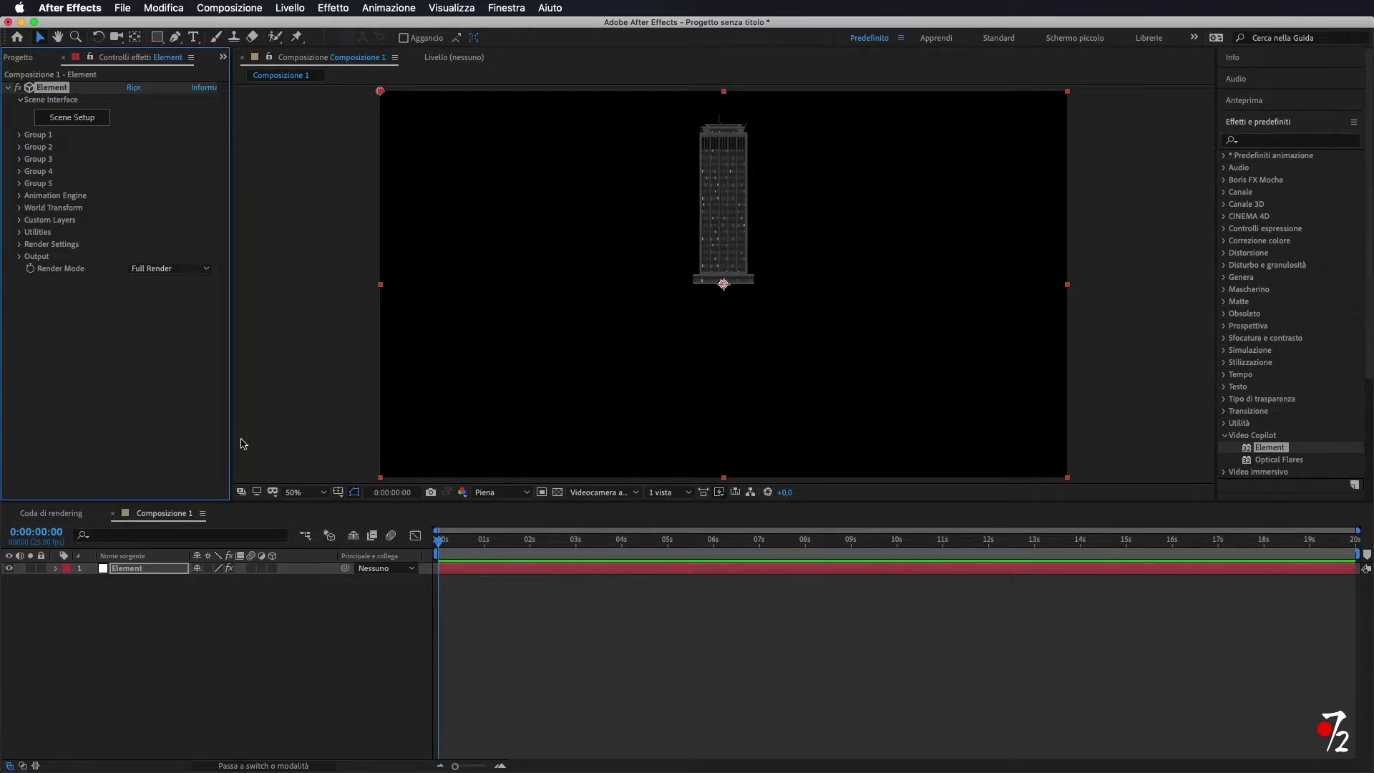
Add a new camera layer, Videocamera 1, with default settings
{"action": "right_click", "coordinate": [222, 601]}
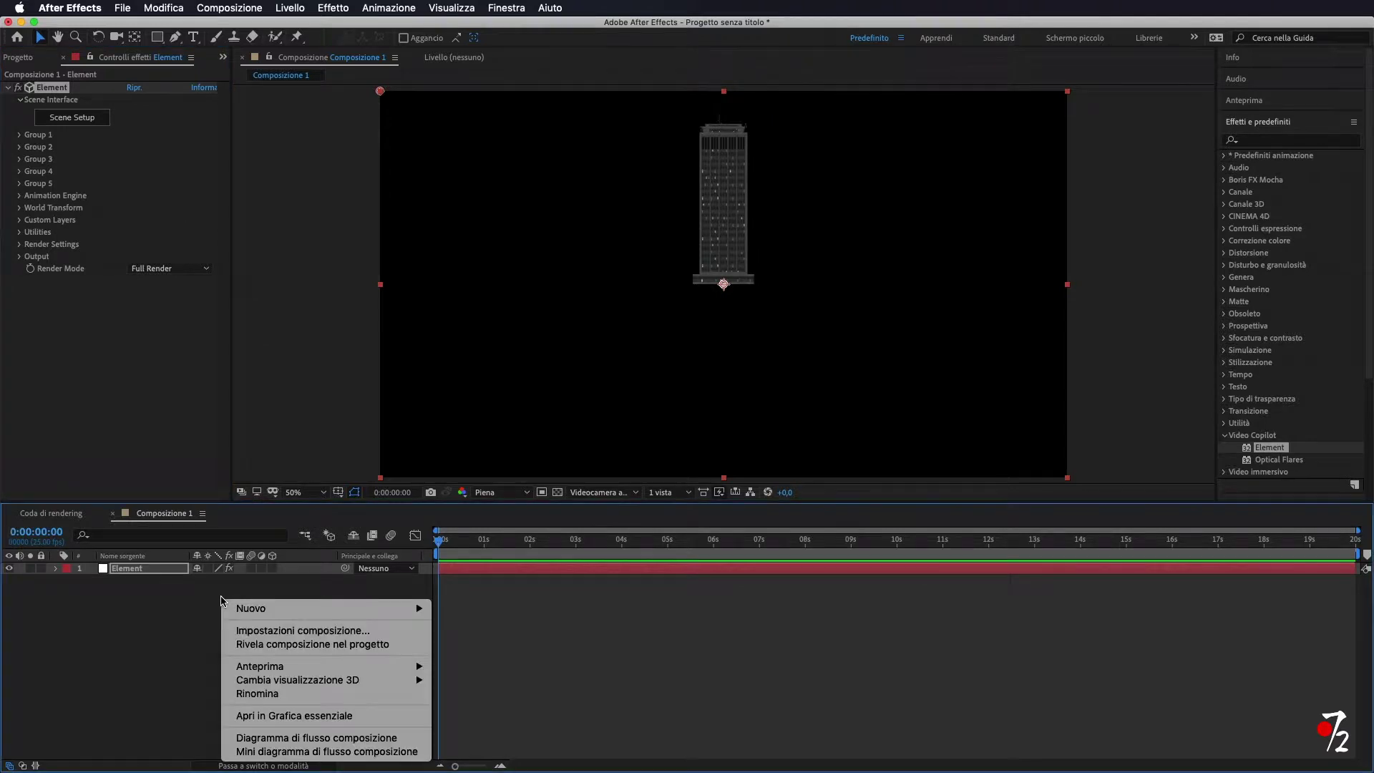
{"action": "mouse_move", "coordinate": [271, 610]}
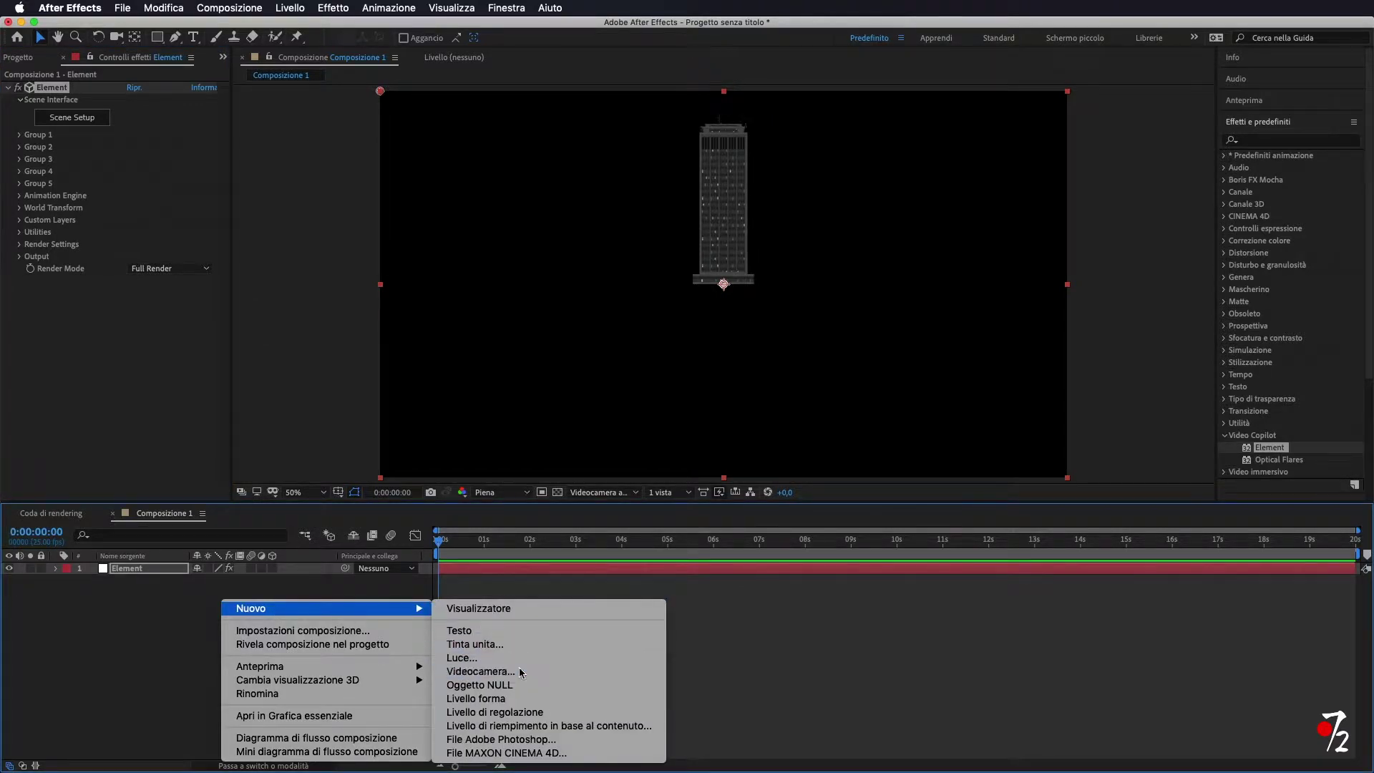
{"action": "left_click", "coordinate": [518, 668]}
{"action": "left_click", "coordinate": [851, 512]}
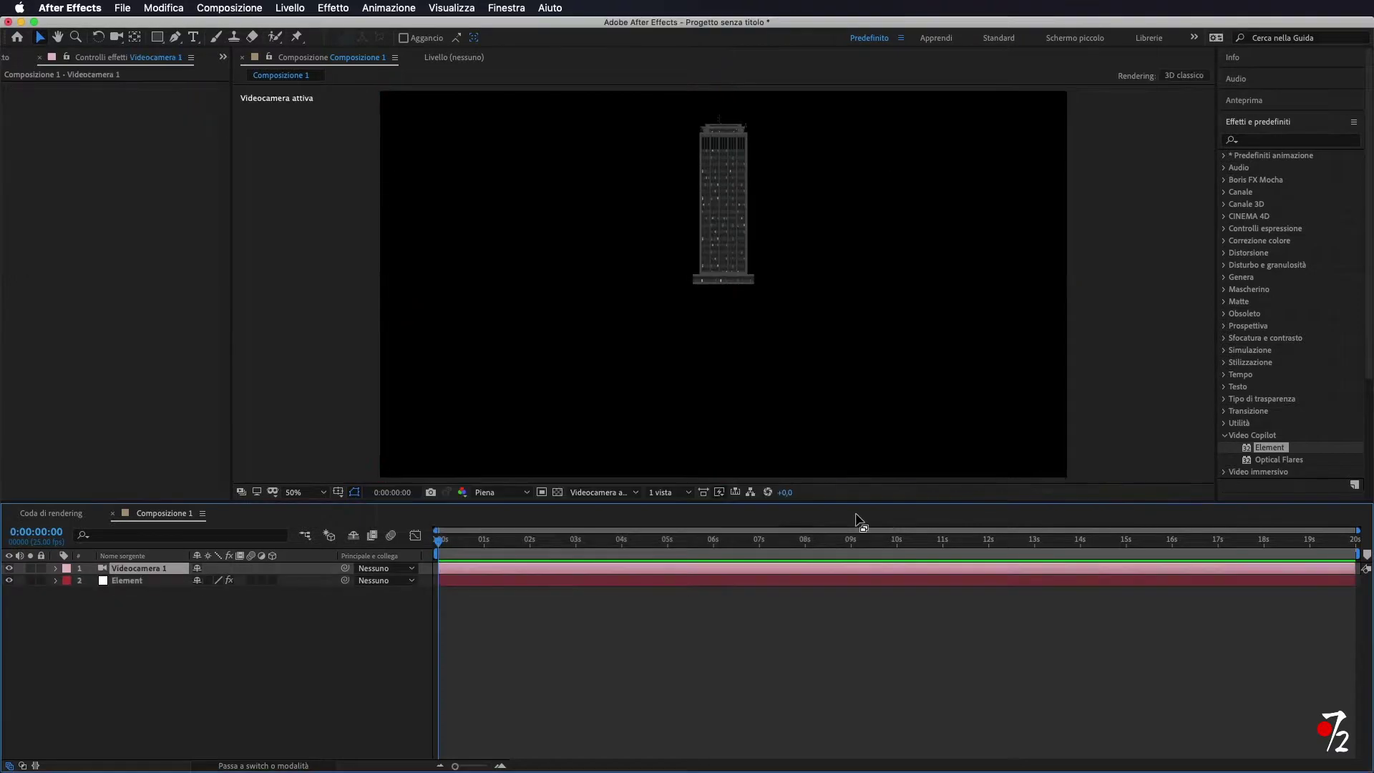
Orbit the camera to a higher angled view, then select the Element layer's effect parameters
{"action": "left_click", "coordinate": [116, 37]}
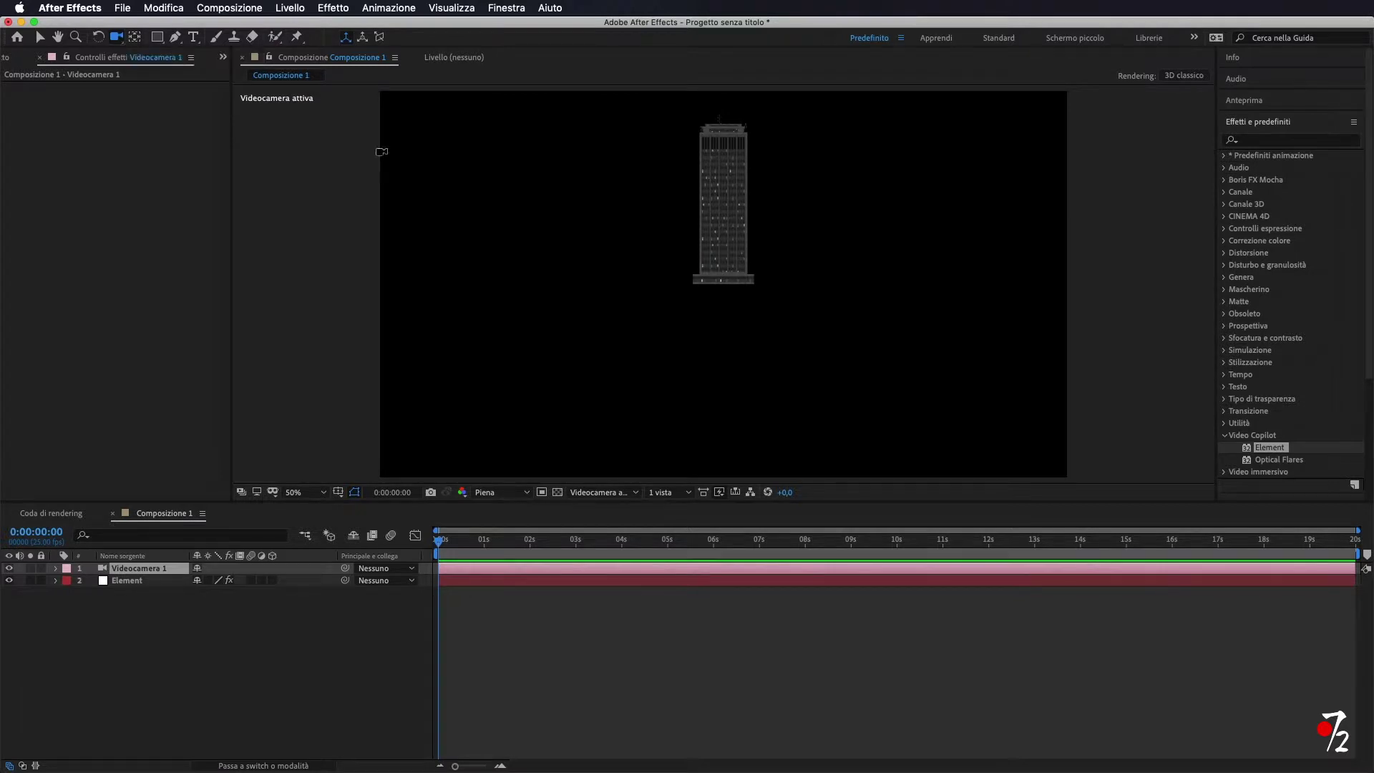
{"action": "mouse_move", "coordinate": [717, 240]}
{"action": "left_mouse_down"}
{"action": "mouse_move", "coordinate": [712, 260]}
{"action": "mouse_move", "coordinate": [629, 286]}
{"action": "left_mouse_up"}
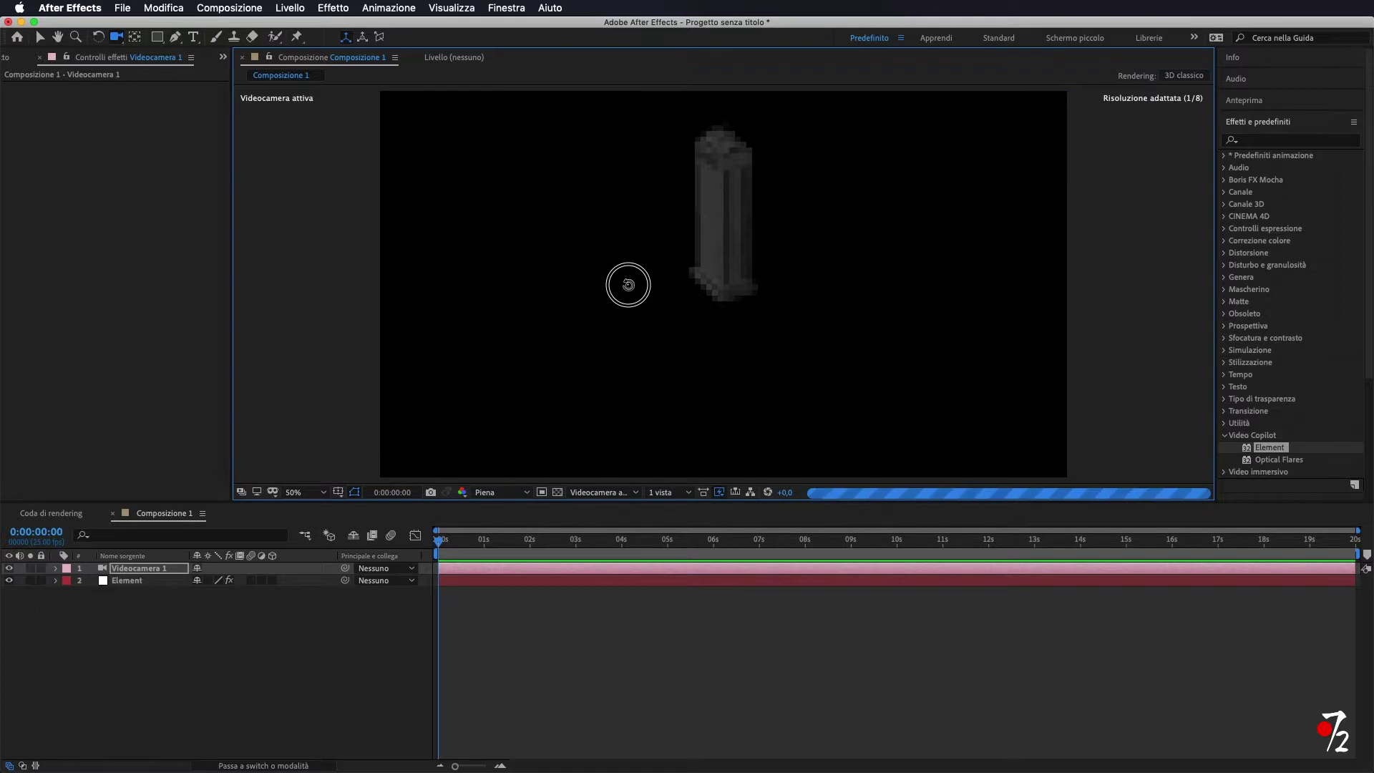
{"action": "left_click", "coordinate": [139, 581]}
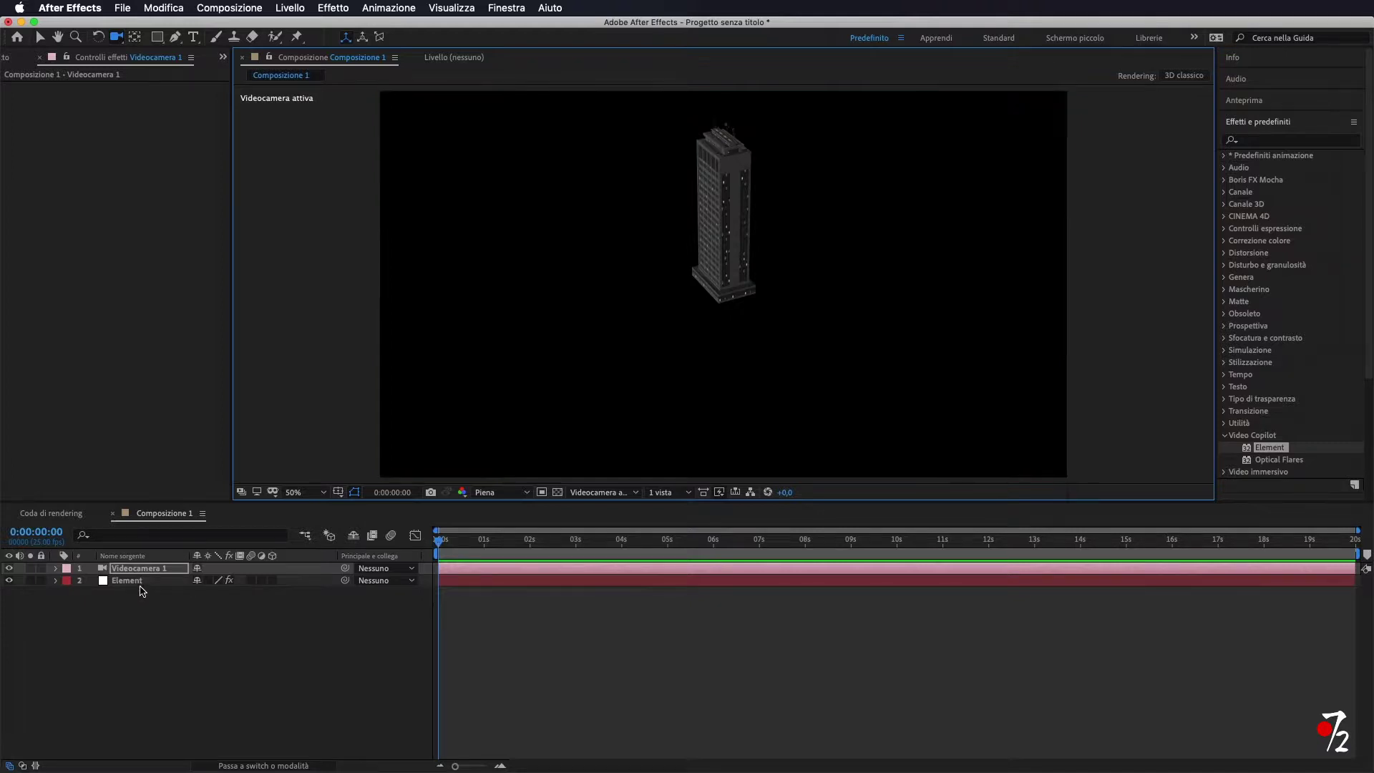
{"action": "left_click", "coordinate": [138, 581]}
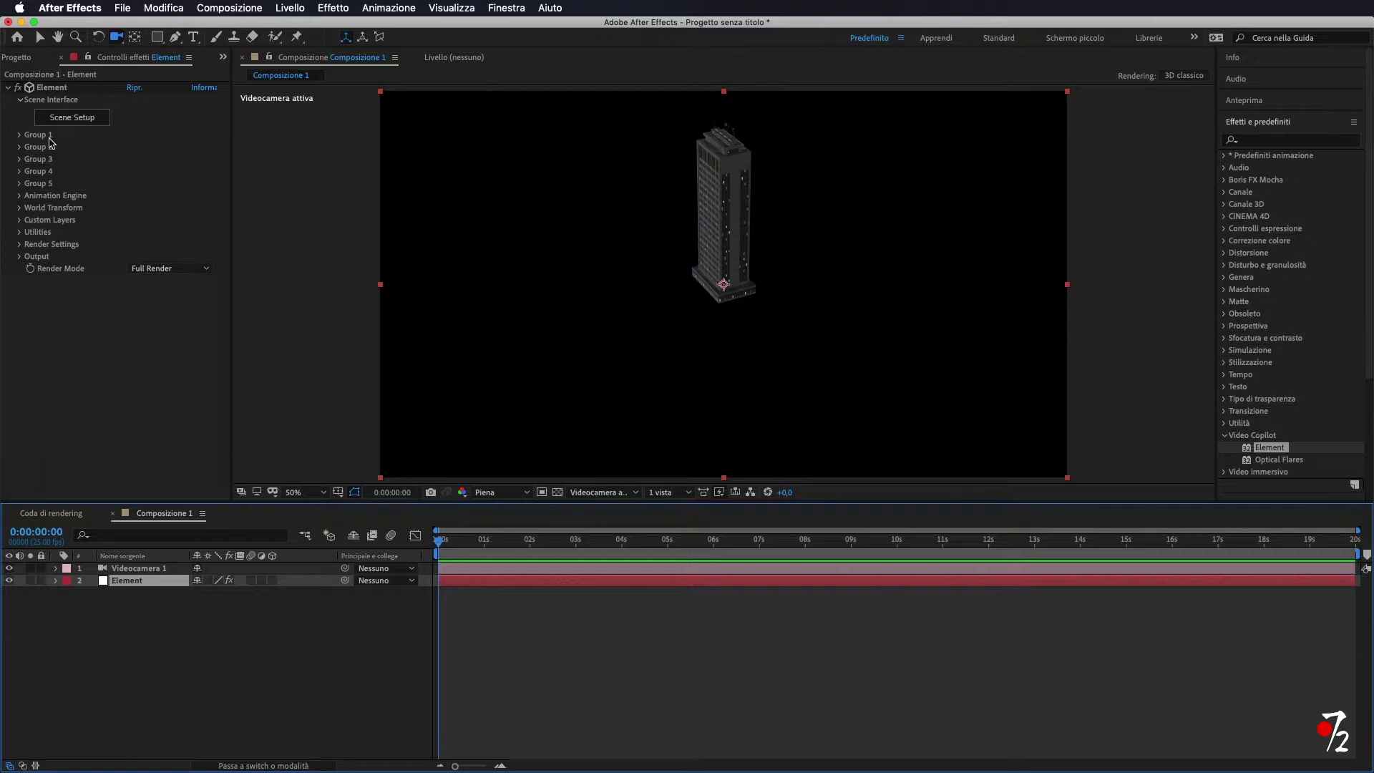
Set Group 1's Particle Replicator shape to Plane
{"action": "left_click", "coordinate": [20, 135]}
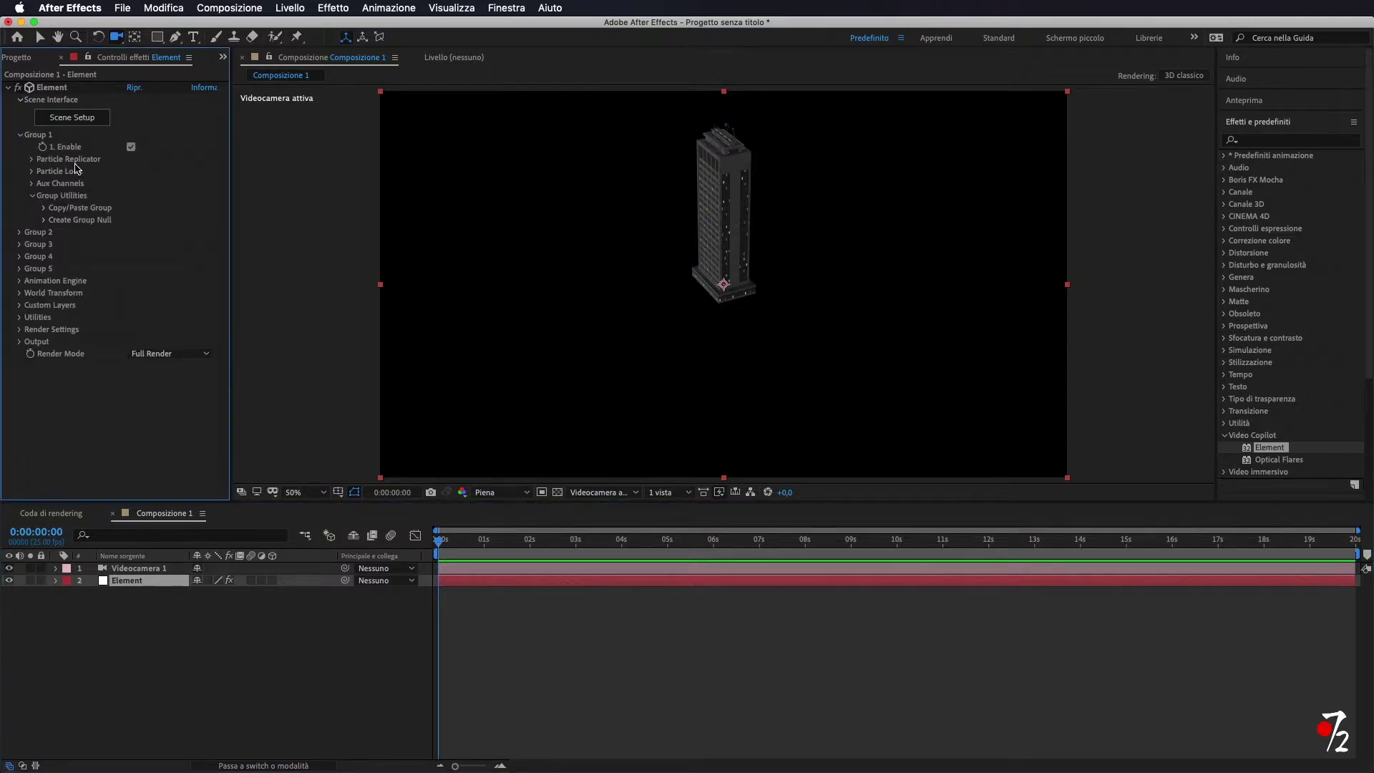
{"action": "left_click", "coordinate": [32, 159]}
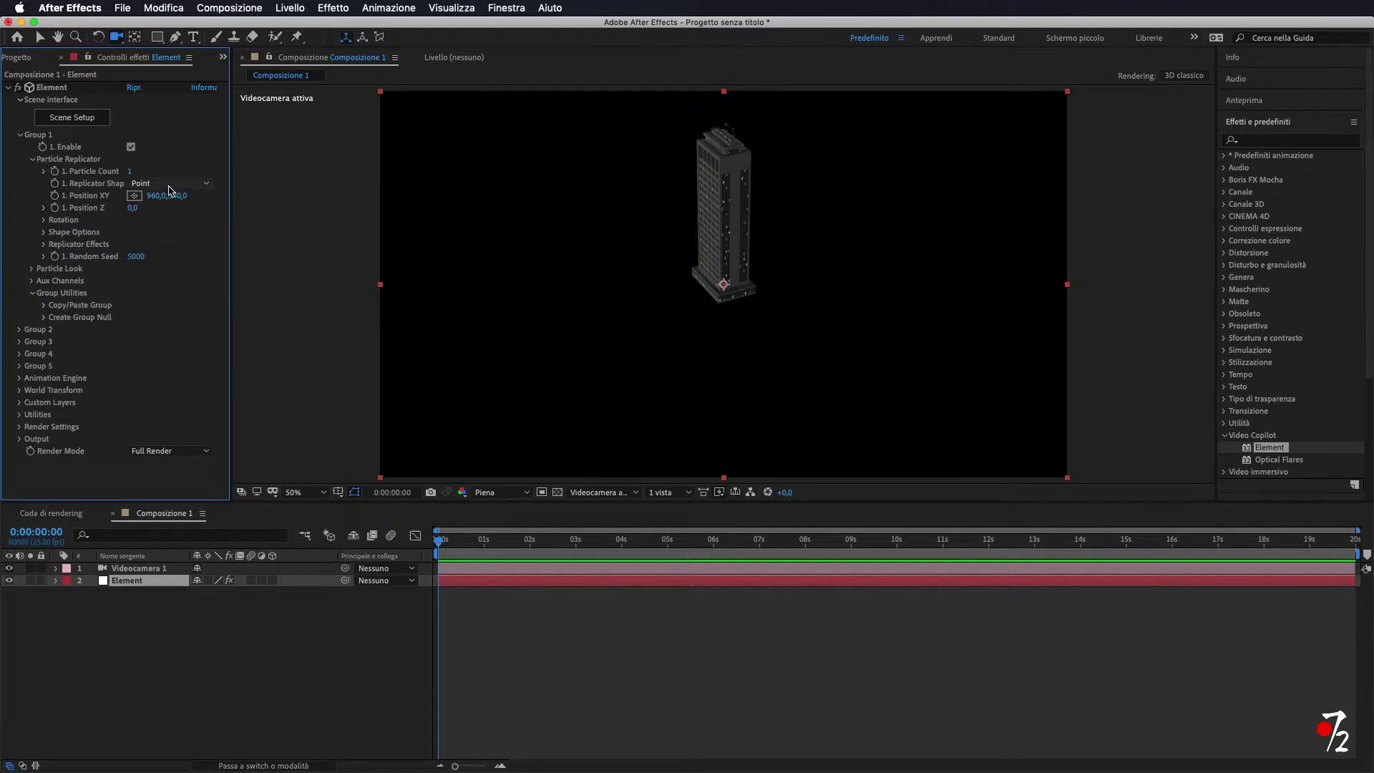
{"action": "left_click", "coordinate": [169, 190]}
{"action": "left_click", "coordinate": [172, 224]}
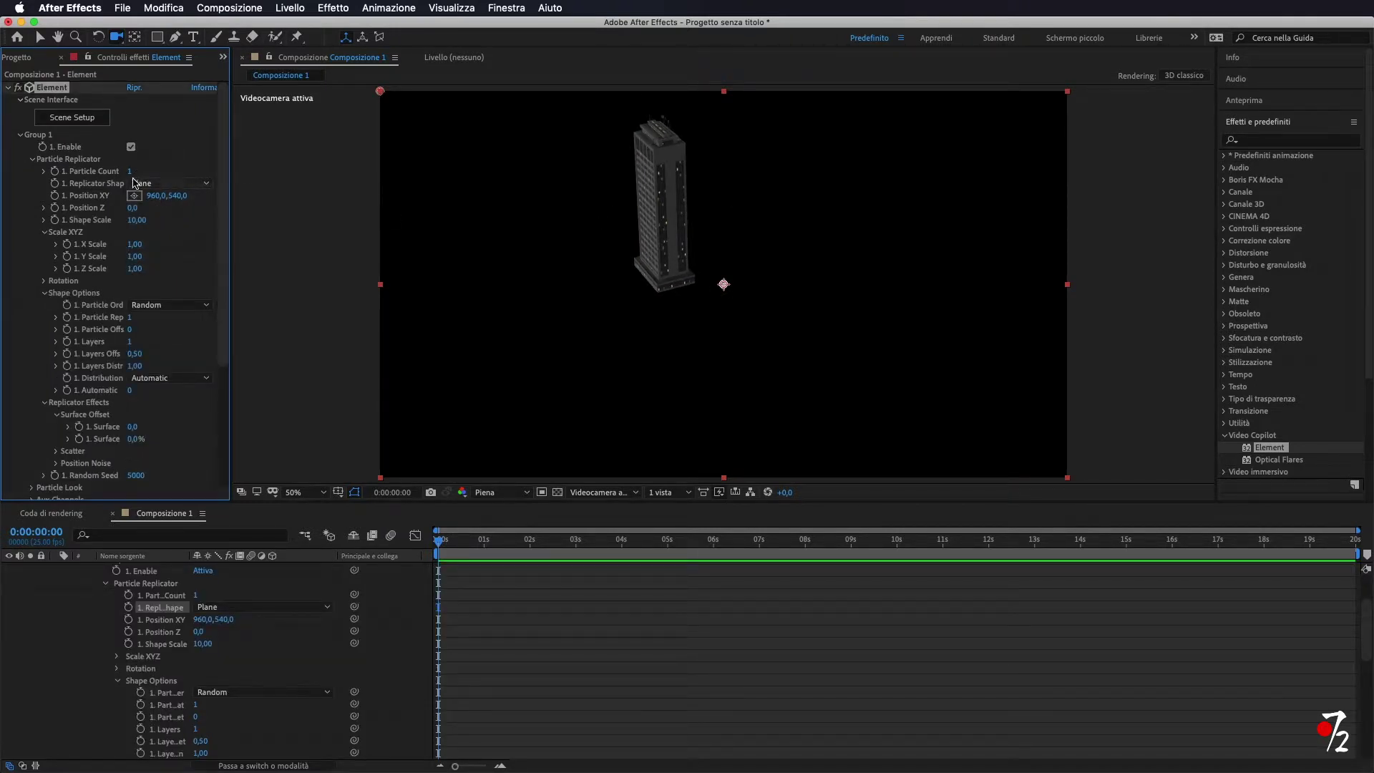
Raise Particle Count to 50 and enlarge Shape Scale to 17,70
{"action": "left_click_drag", "start_coordinate": [129, 172], "coordinate": [170, 175]}
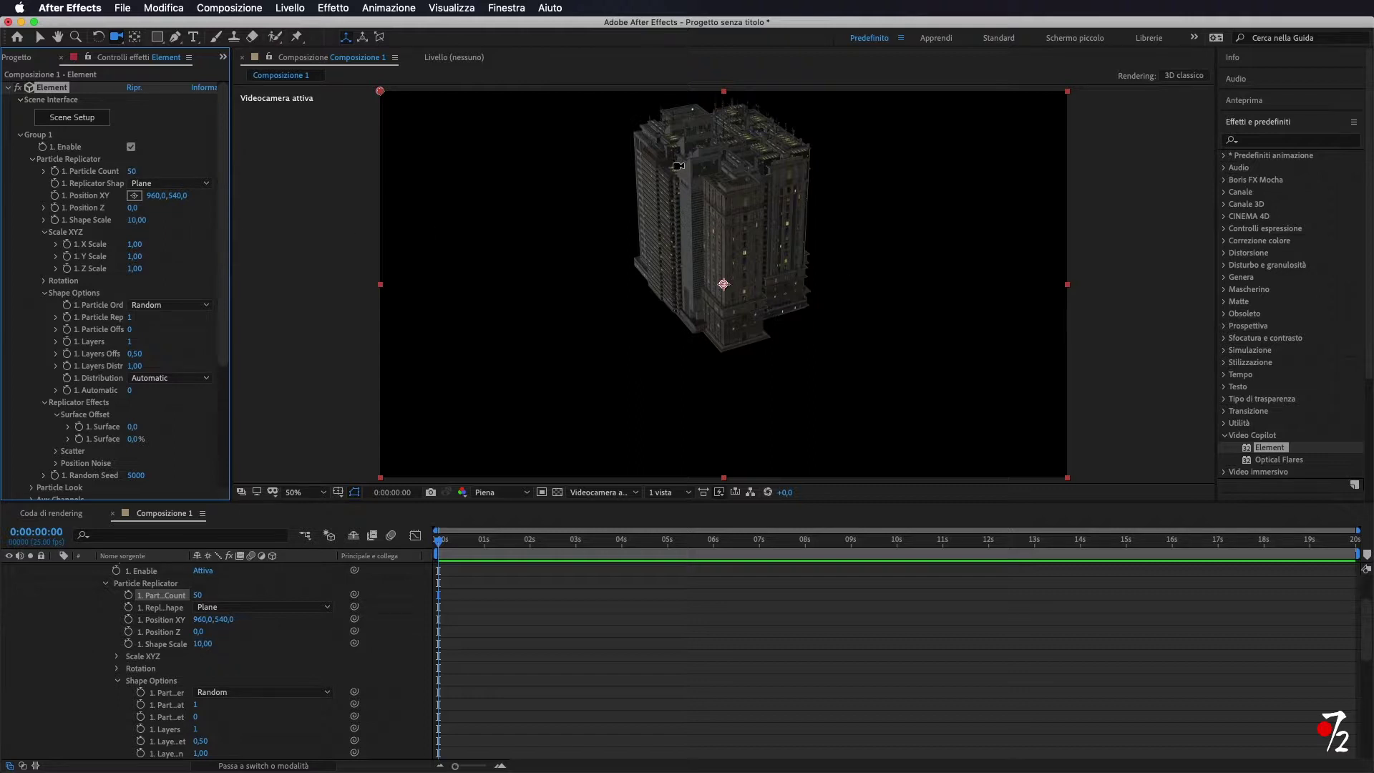
{"action": "left_click_drag", "start_coordinate": [703, 217], "coordinate": [699, 260]}
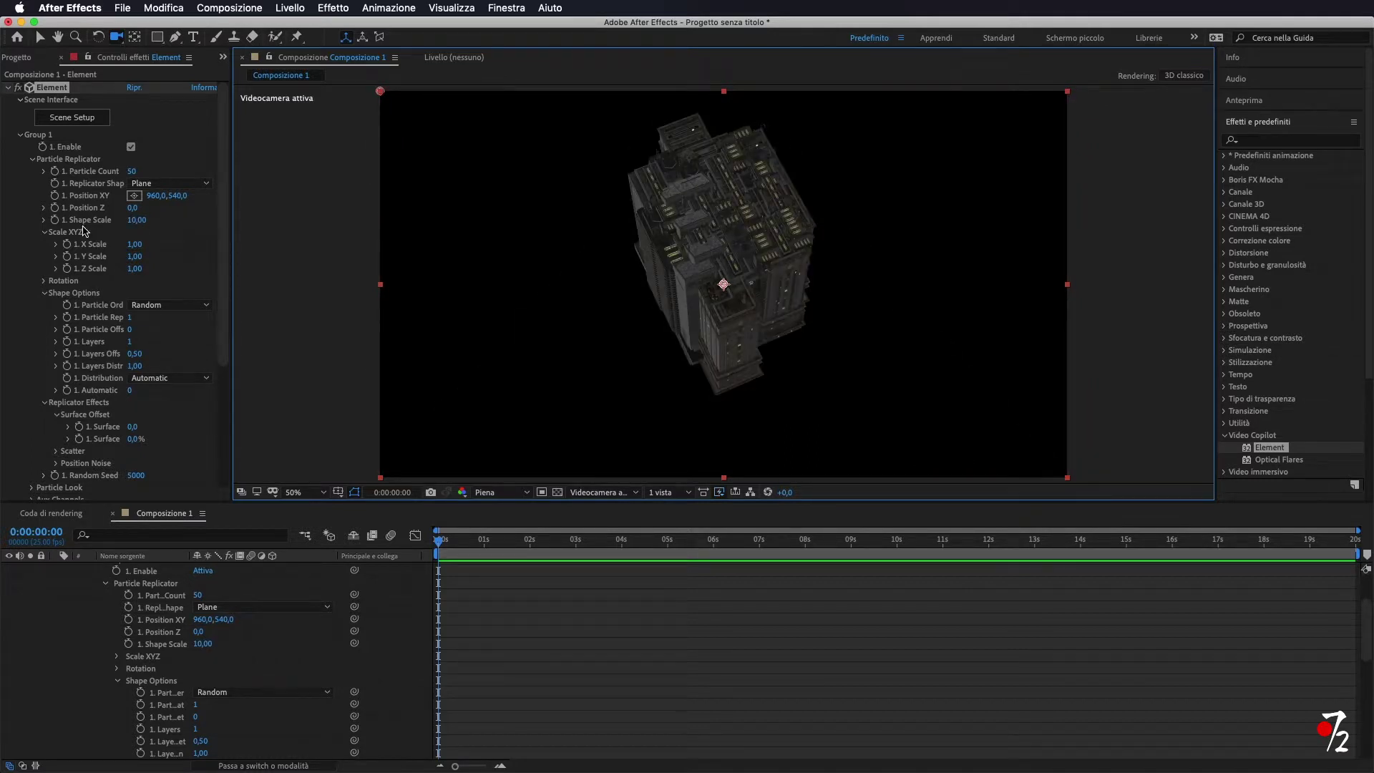
{"action": "left_click_drag", "start_coordinate": [136, 219], "coordinate": [301, 217]}
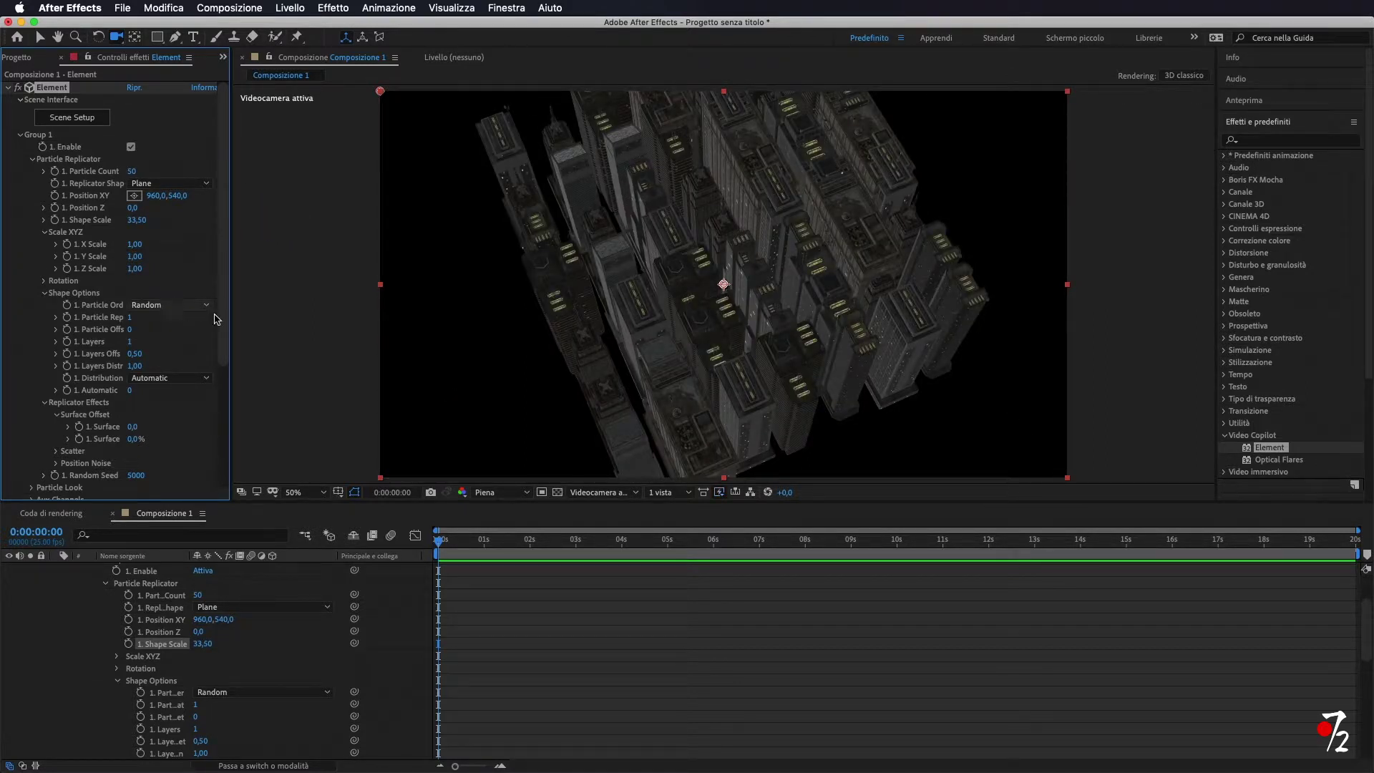
Orbit the camera to a new city view and set preview resolution to Dimezzata (half)
{"action": "left_click", "coordinate": [613, 270]}
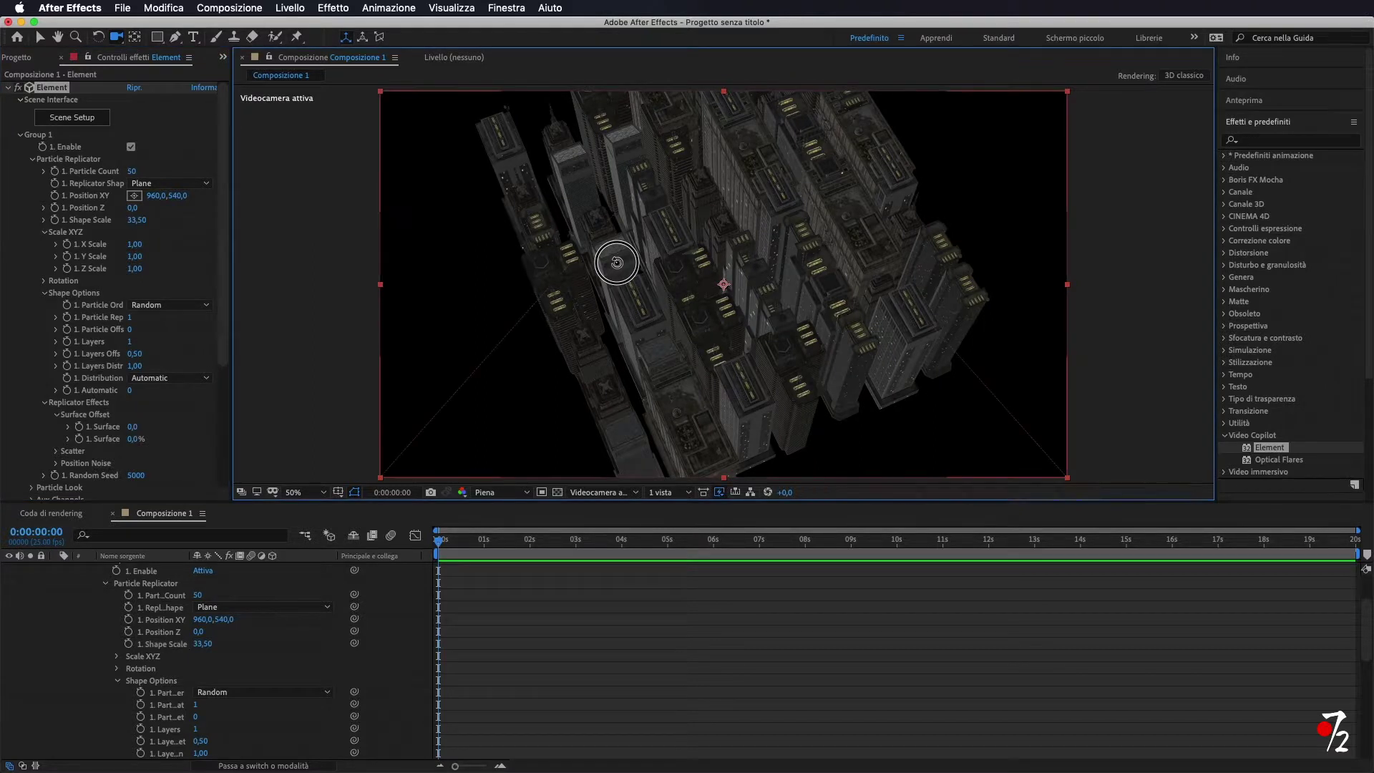
{"action": "left_click_drag", "start_coordinate": [617, 263], "coordinate": [613, 259]}
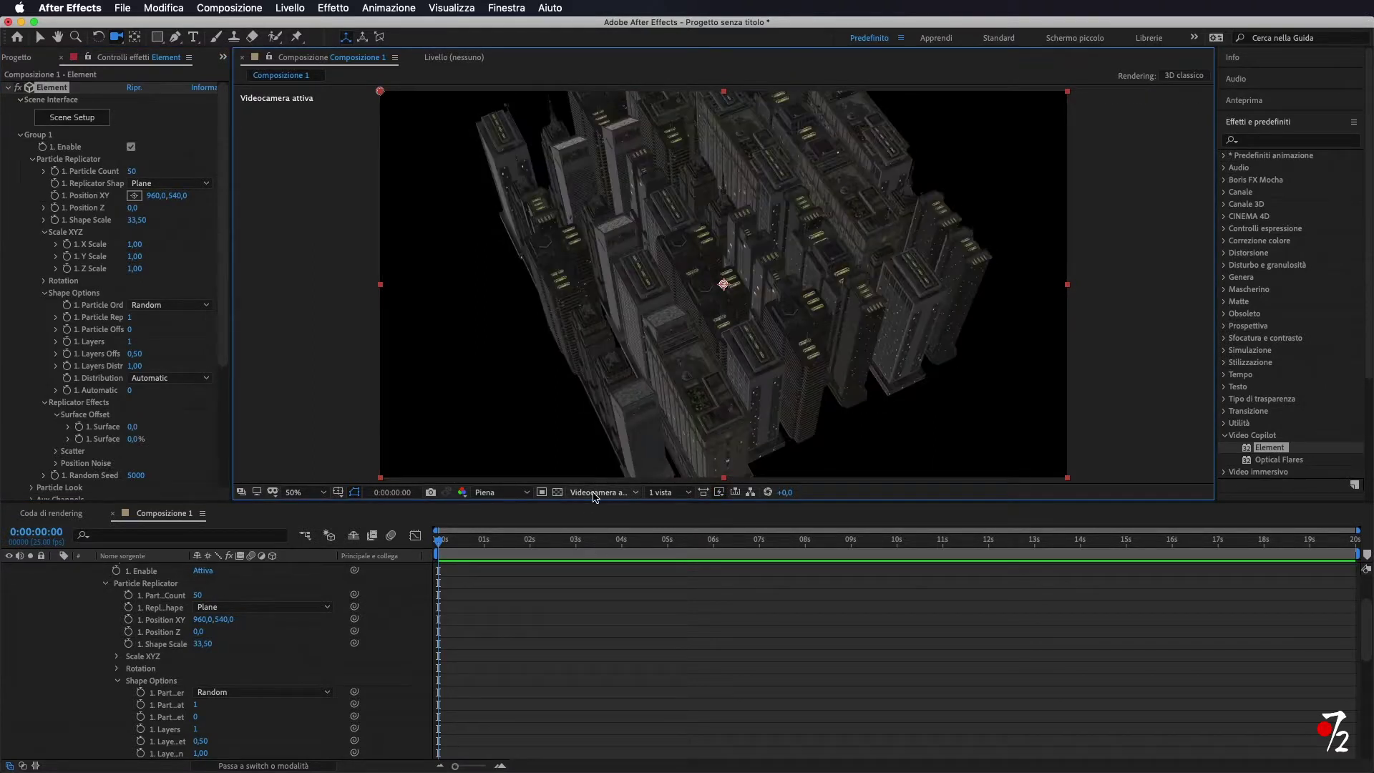
{"action": "left_click", "coordinate": [501, 492]}
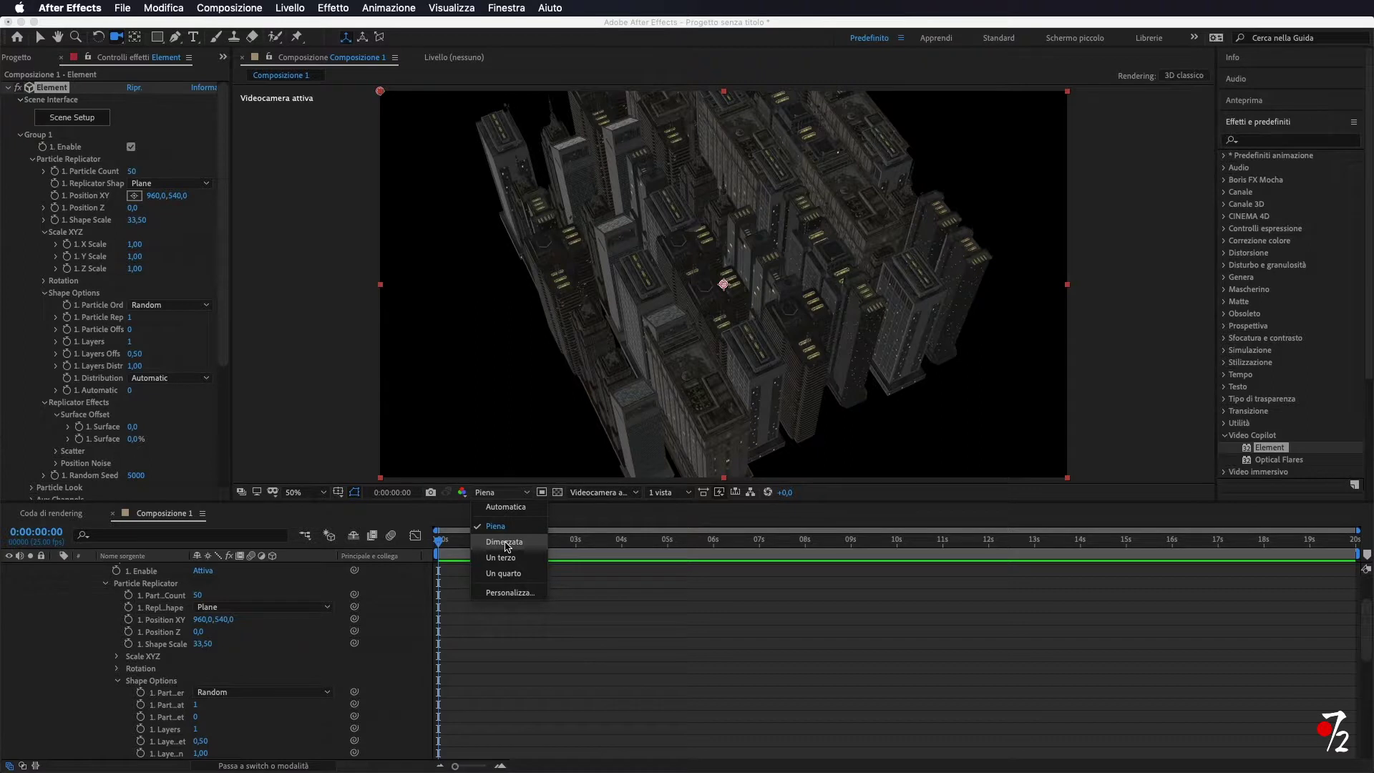
{"action": "left_click", "coordinate": [504, 542]}
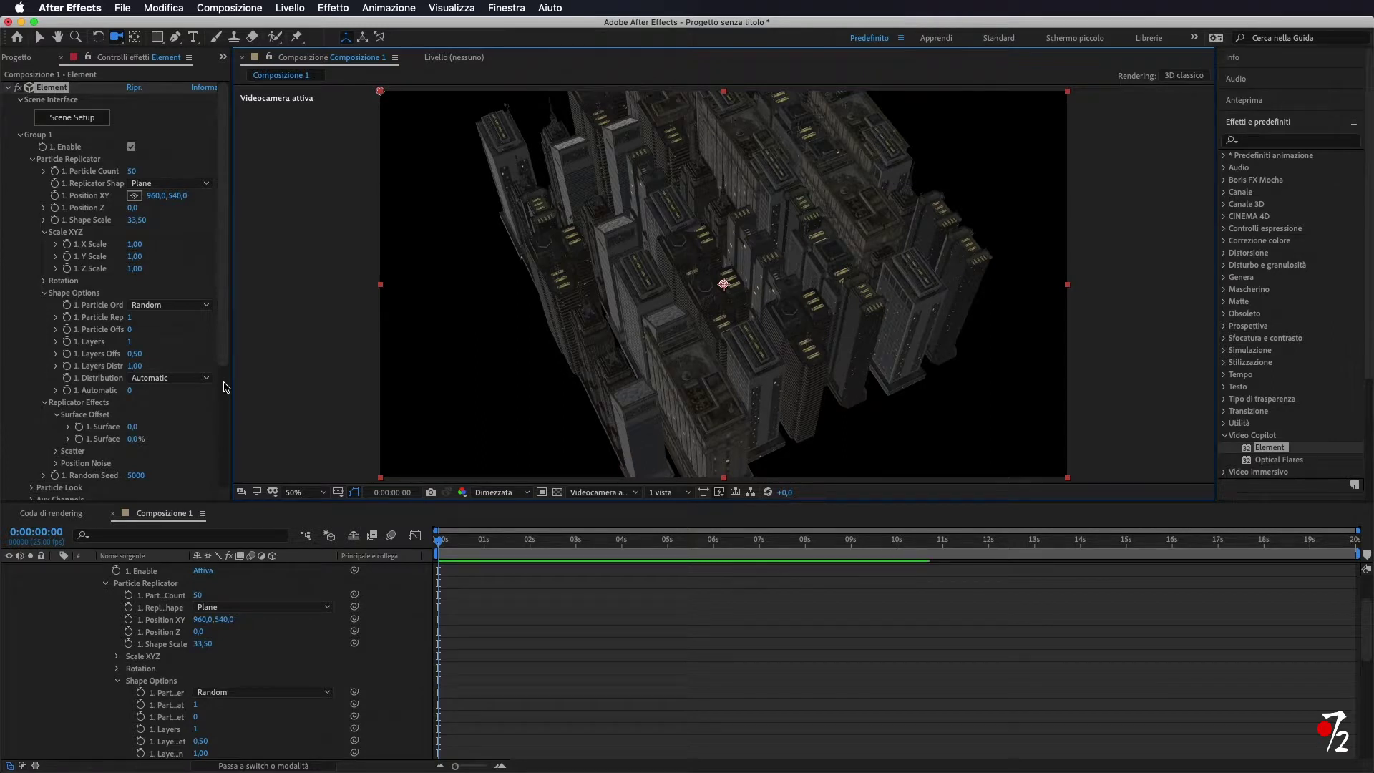
Widen Shape Scale to 40,50 and orbit the camera to a low, close skyline view
{"action": "left_click", "coordinate": [136, 221]}
{"action": "left_click_drag", "start_coordinate": [136, 221], "coordinate": [190, 224]}
{"action": "left_click_drag", "start_coordinate": [644, 304], "coordinate": [672, 237]}
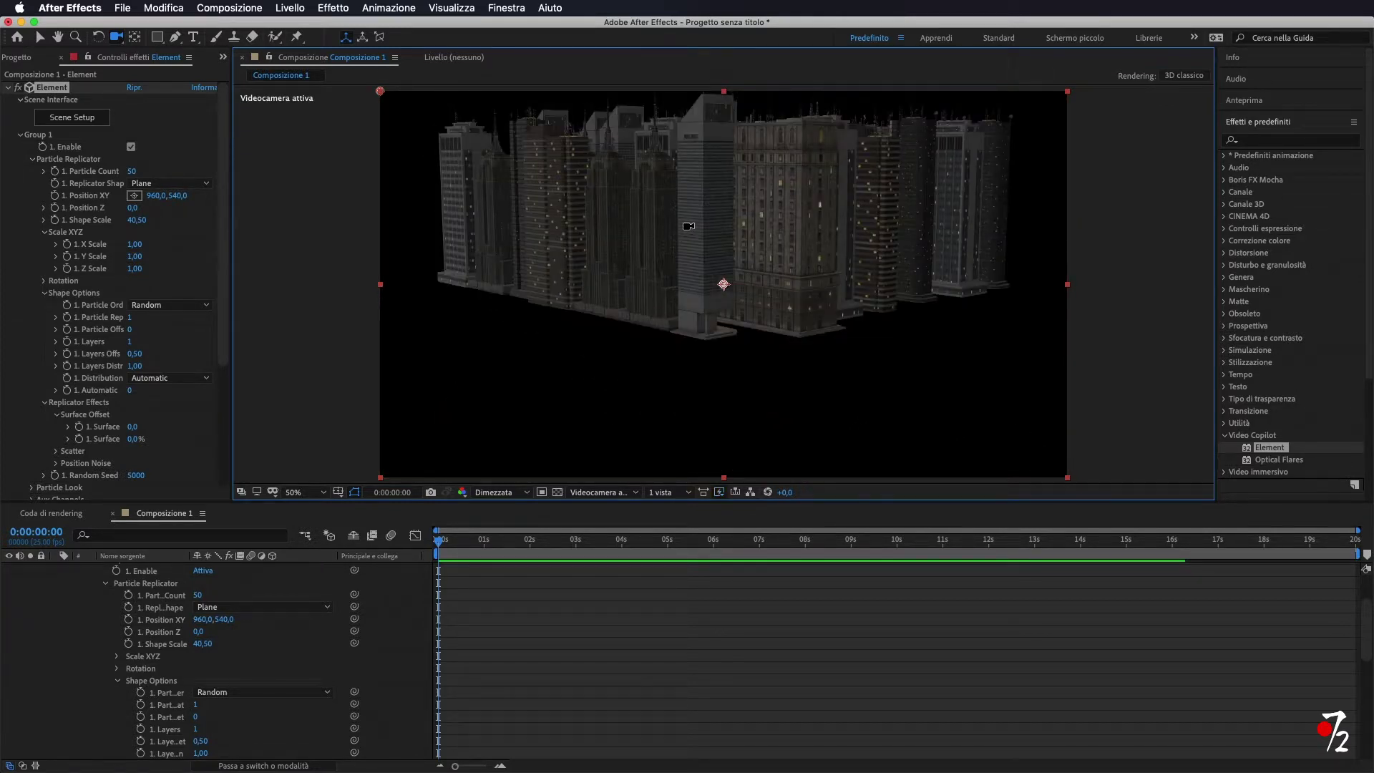
{"action": "left_click_drag", "start_coordinate": [687, 229], "coordinate": [682, 339]}
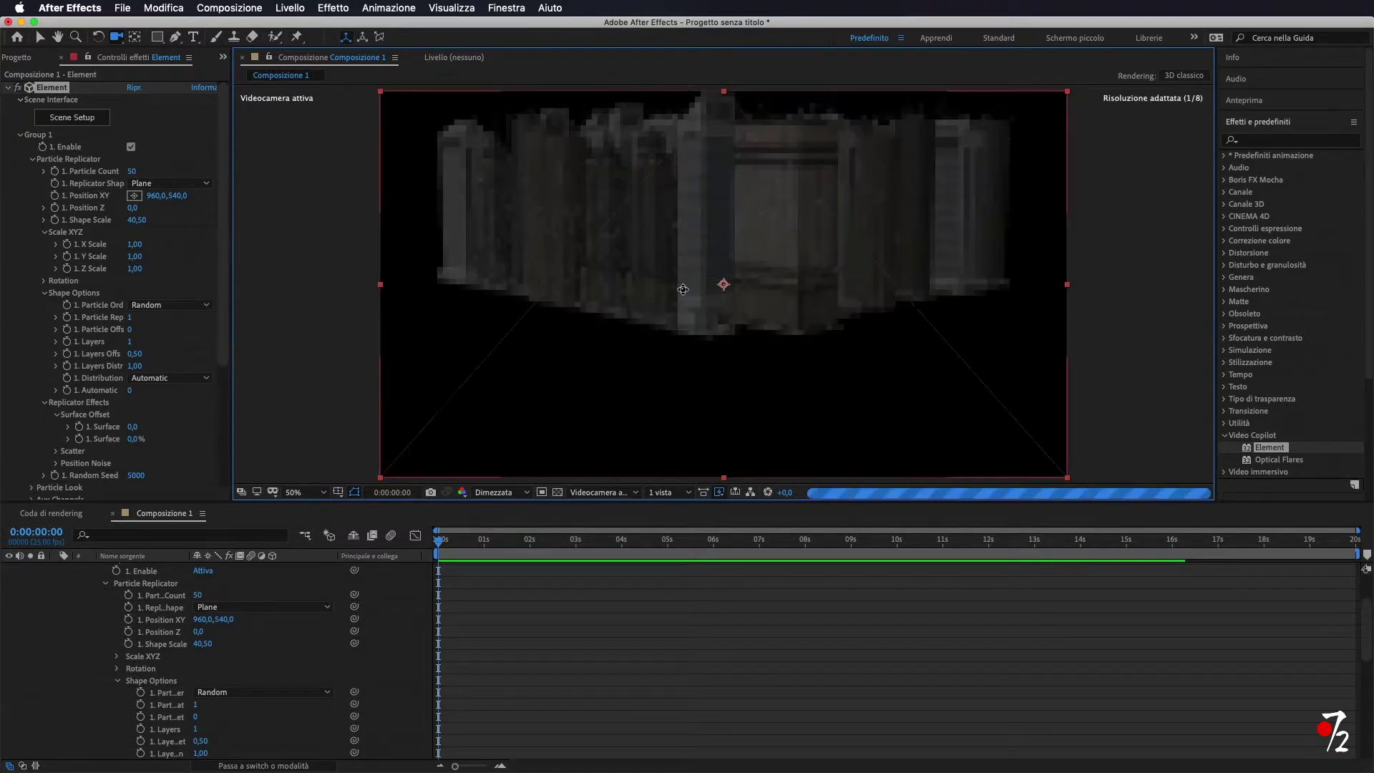
{"action": "mouse_move", "coordinate": [680, 376]}
{"action": "left_mouse_down"}
{"action": "mouse_move", "coordinate": [685, 286]}
{"action": "mouse_move", "coordinate": [672, 411]}
{"action": "left_mouse_up"}
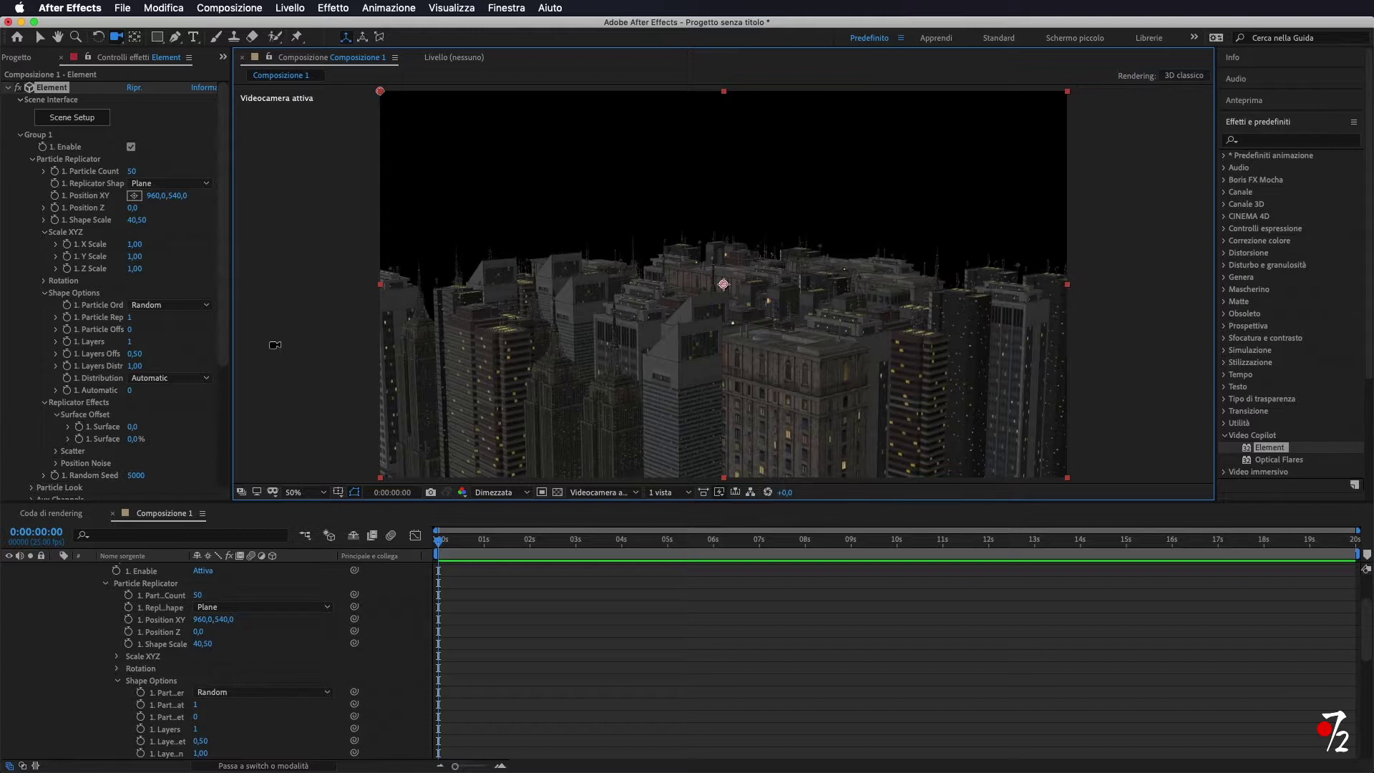
Set Particle Look's Particle Size Random to 29%
{"action": "scroll", "coordinate": [150, 336], "scroll_direction": "down", "scroll_amount": 2}
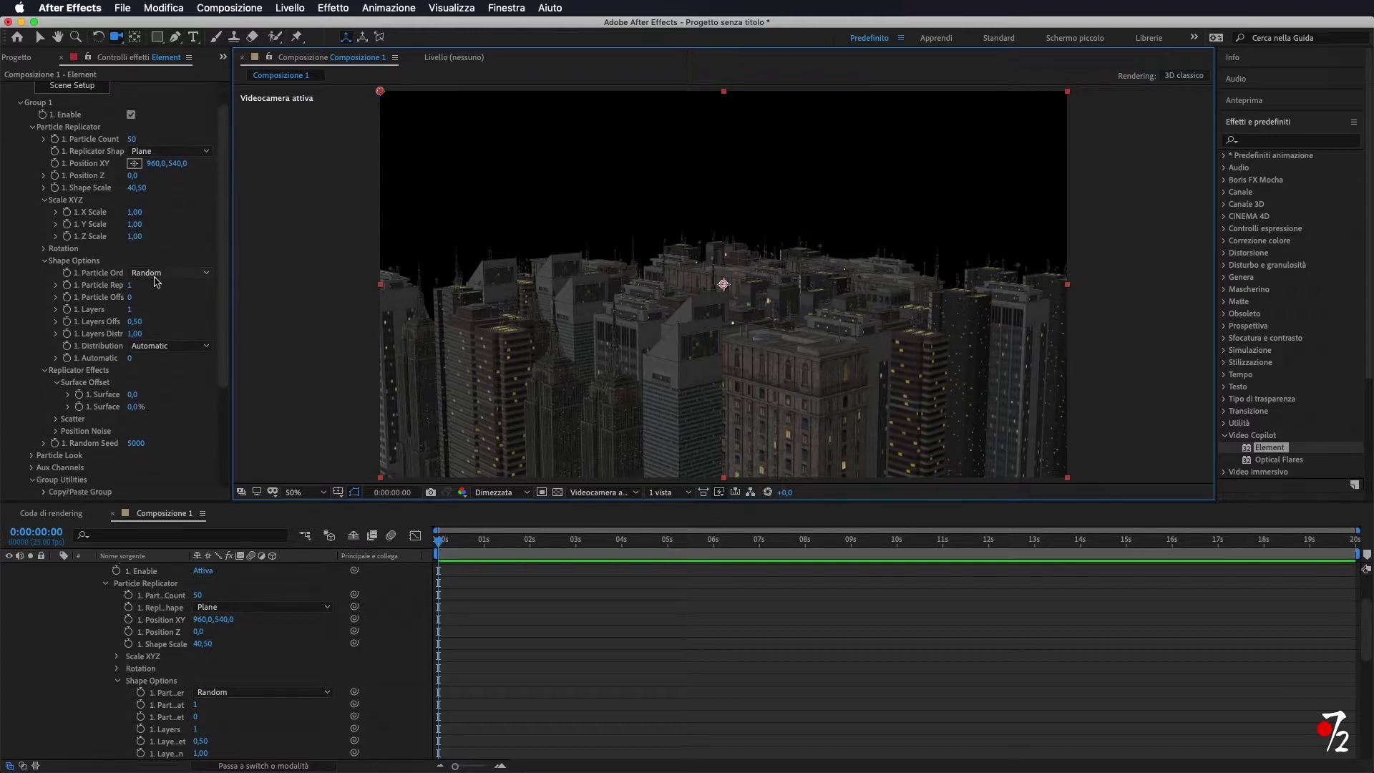
{"action": "left_click", "coordinate": [32, 456]}
{"action": "scroll", "coordinate": [200, 304], "scroll_direction": "down", "scroll_amount": 10}
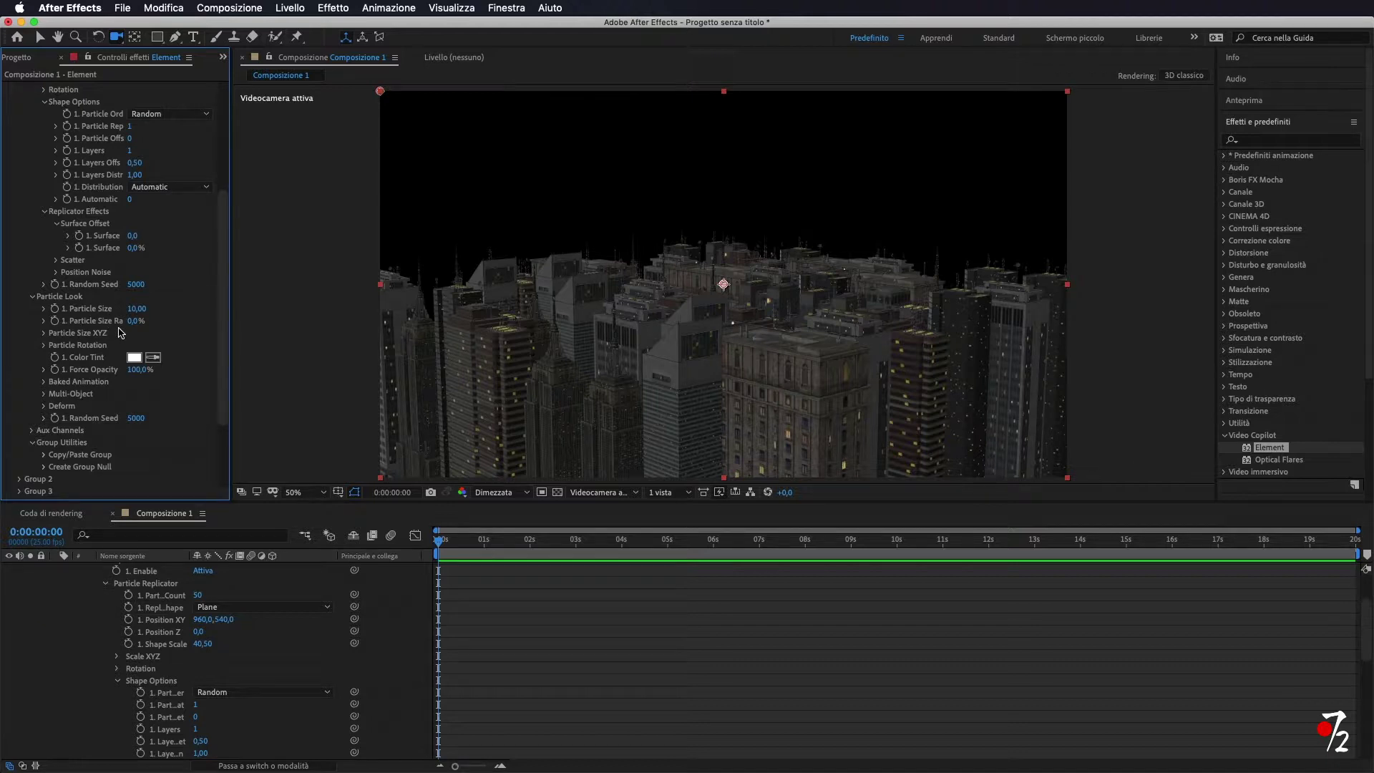
{"action": "left_click_drag", "start_coordinate": [136, 320], "coordinate": [155, 323]}
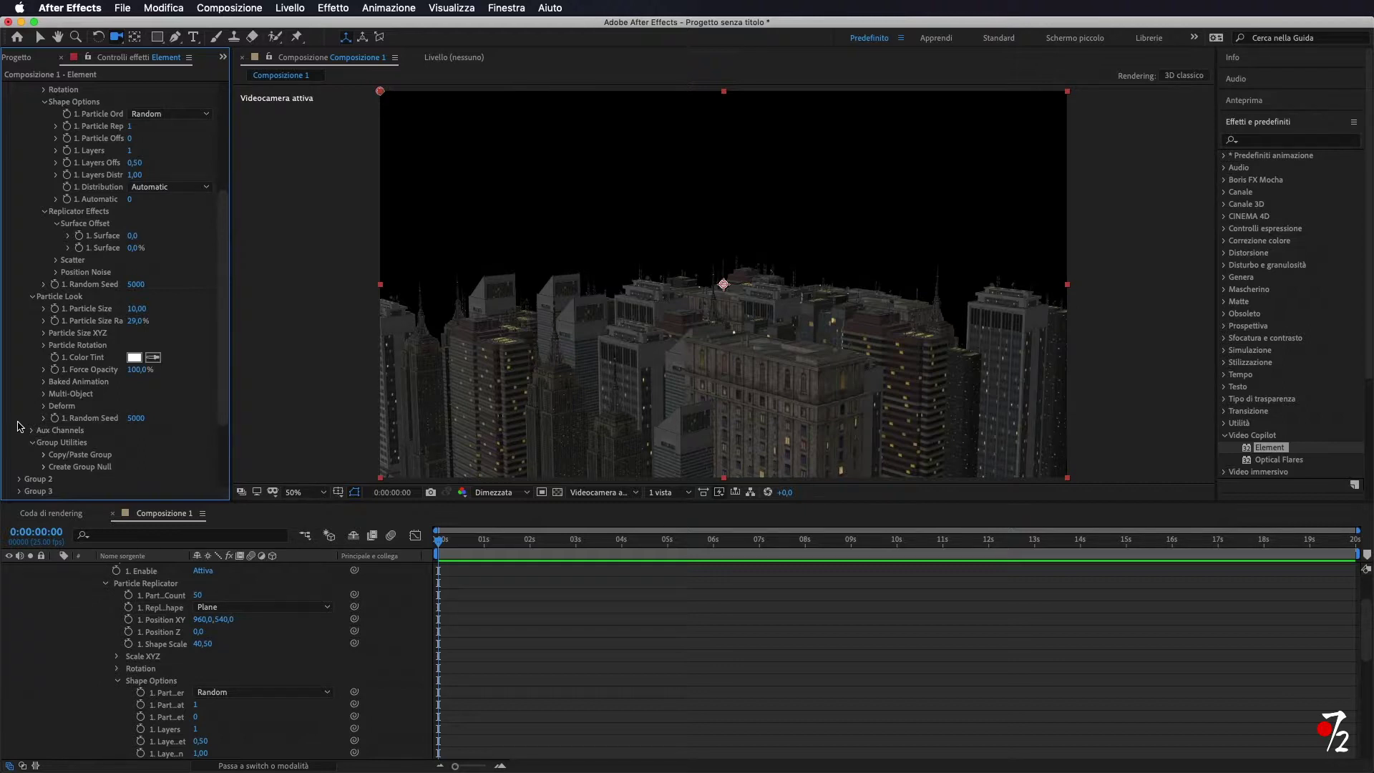
Set Particle Rotation Y to 90° and raise Particle Count to 69
{"action": "left_click", "coordinate": [43, 349]}
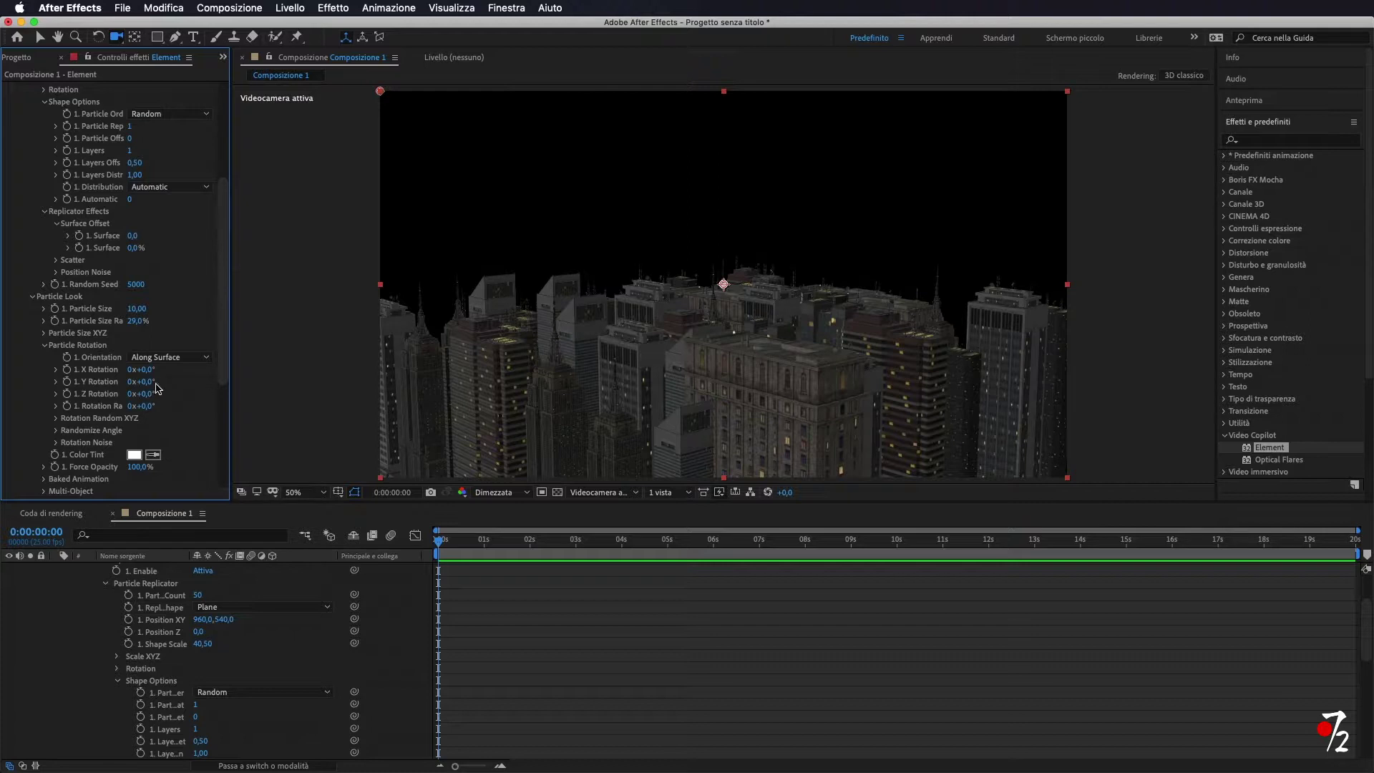
{"action": "left_click", "coordinate": [146, 384]}
{"action": "key", "text": "Return"}
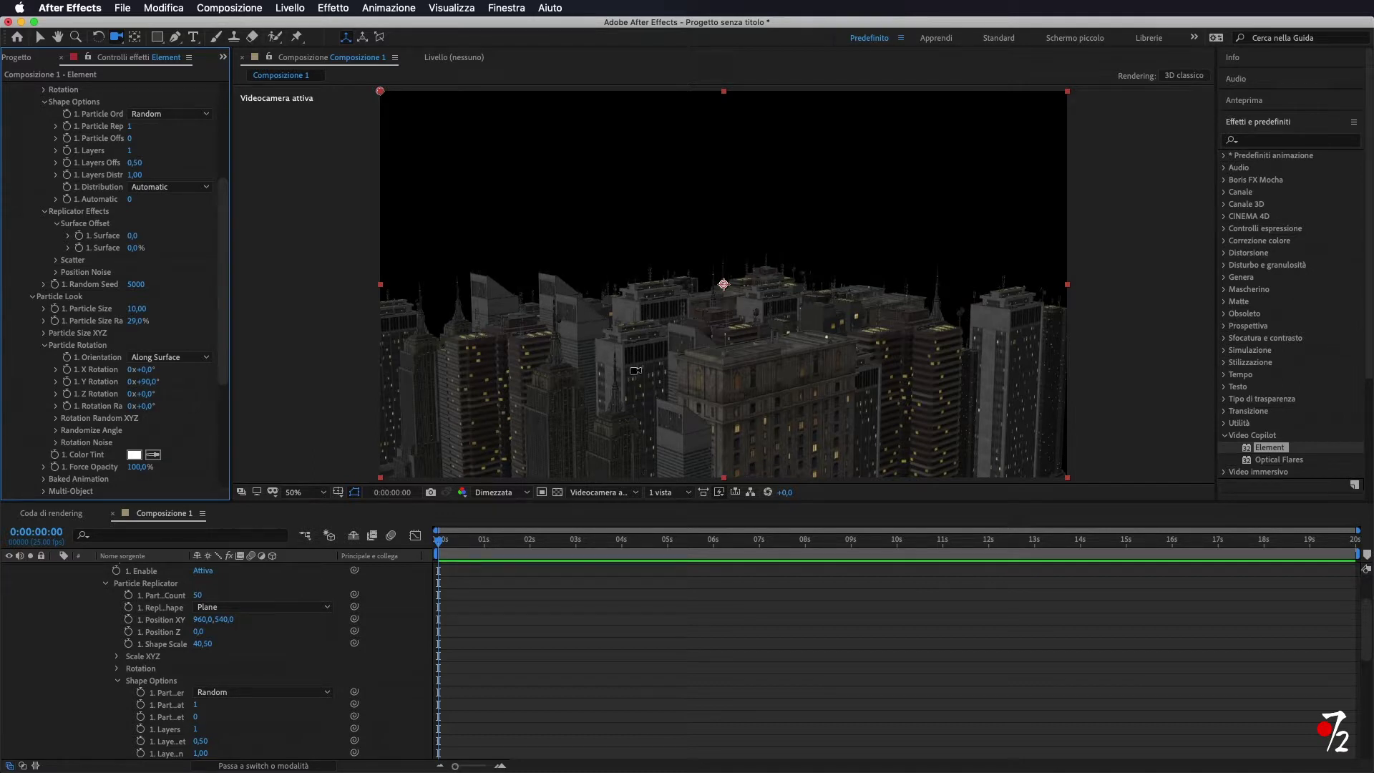
{"action": "scroll", "coordinate": [191, 204], "scroll_direction": "up", "scroll_amount": 5}
{"action": "left_click_drag", "start_coordinate": [132, 173], "coordinate": [146, 173]}
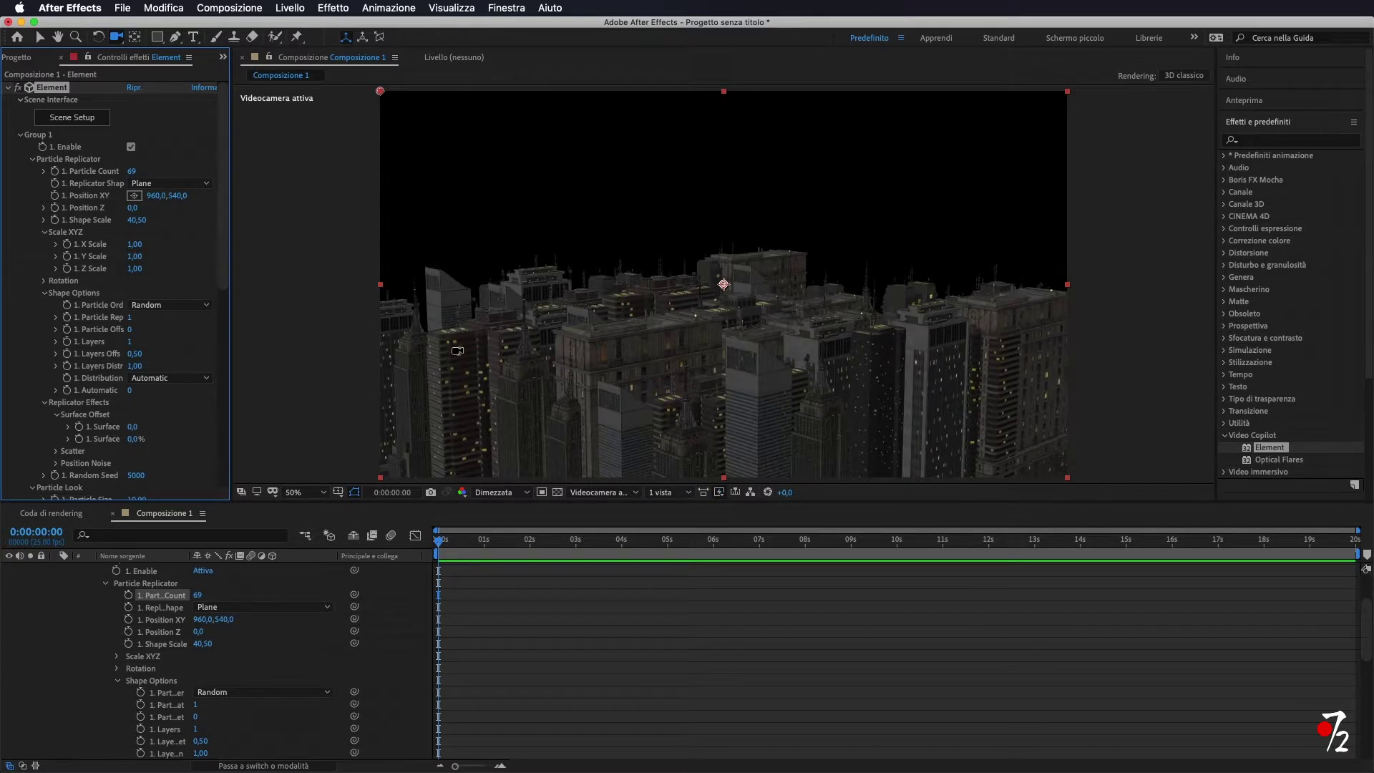
Spread the buildings with Shape Scale 55,30 and orbit the camera to reframe the rooftops
{"action": "left_click_drag", "start_coordinate": [136, 219], "coordinate": [241, 213]}
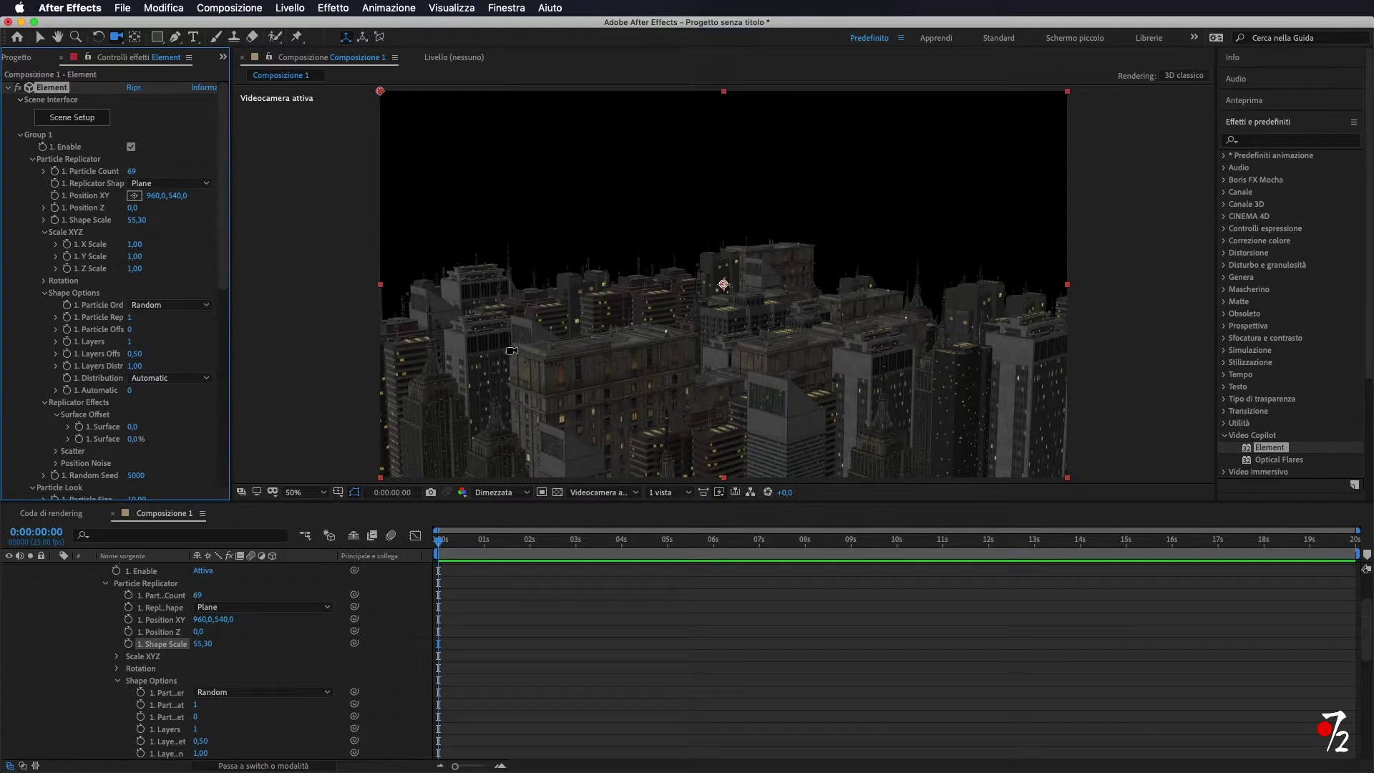
{"action": "left_click_drag", "start_coordinate": [526, 372], "coordinate": [523, 367]}
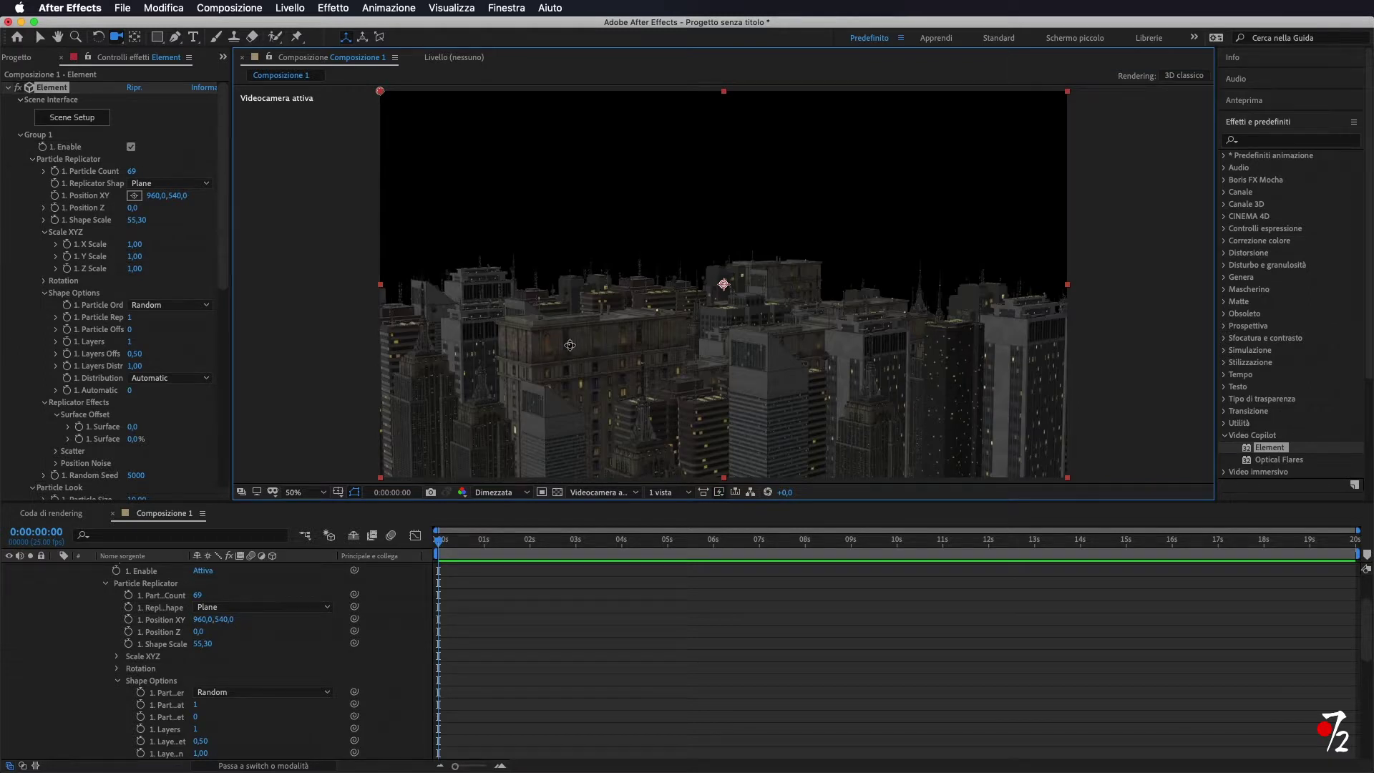
{"action": "left_click_drag", "start_coordinate": [570, 345], "coordinate": [565, 368]}
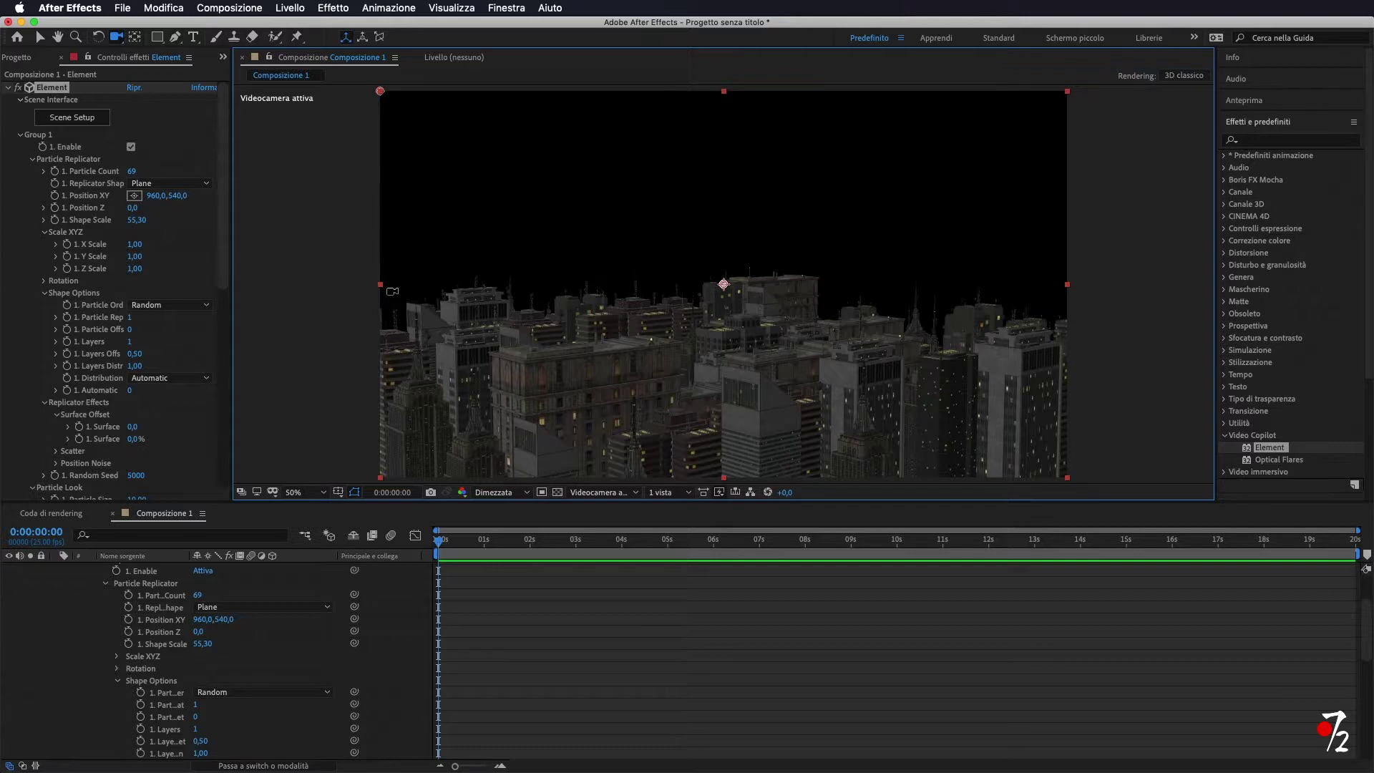
{"action": "scroll", "coordinate": [59, 585], "scroll_direction": "up", "scroll_amount": 3}
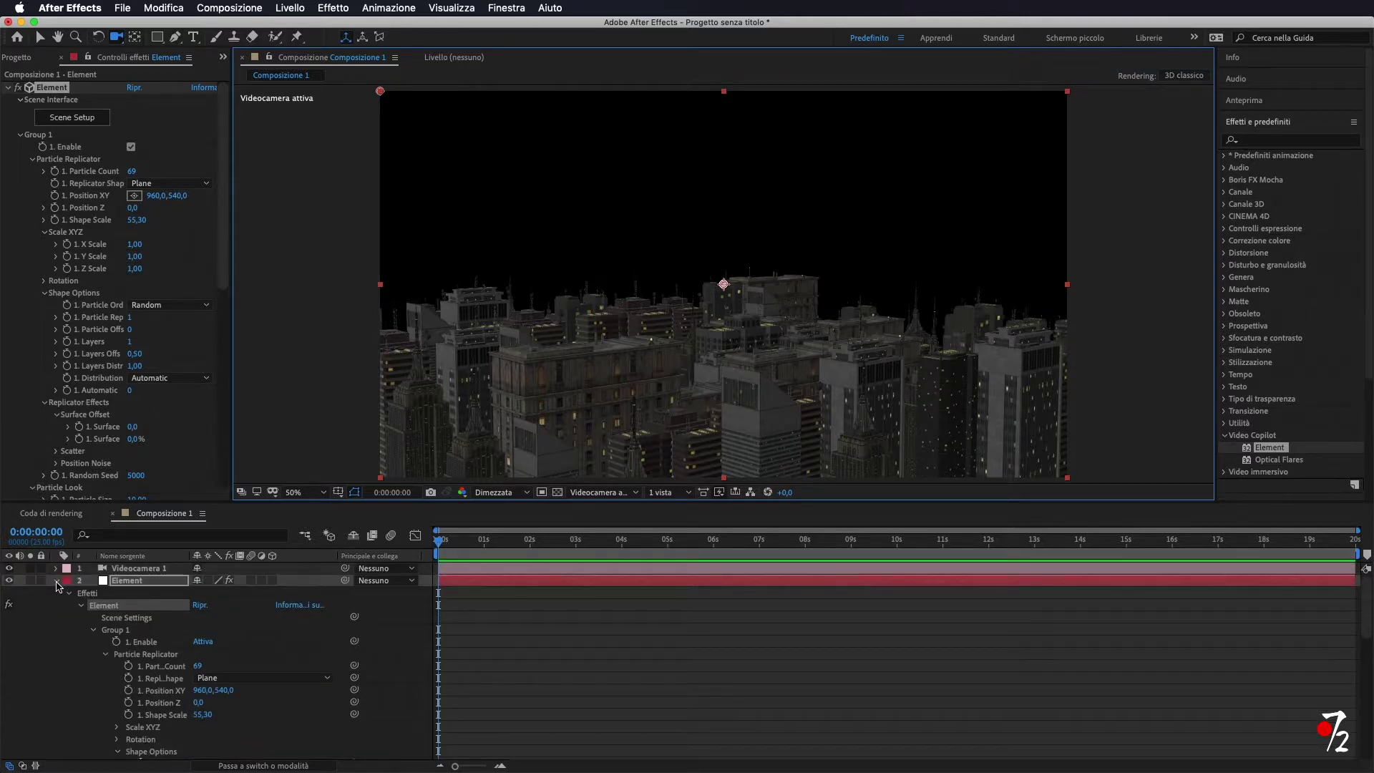
Import new-york-city-1150012.jpg and place it as a layer below Element
{"action": "left_click", "coordinate": [57, 582]}
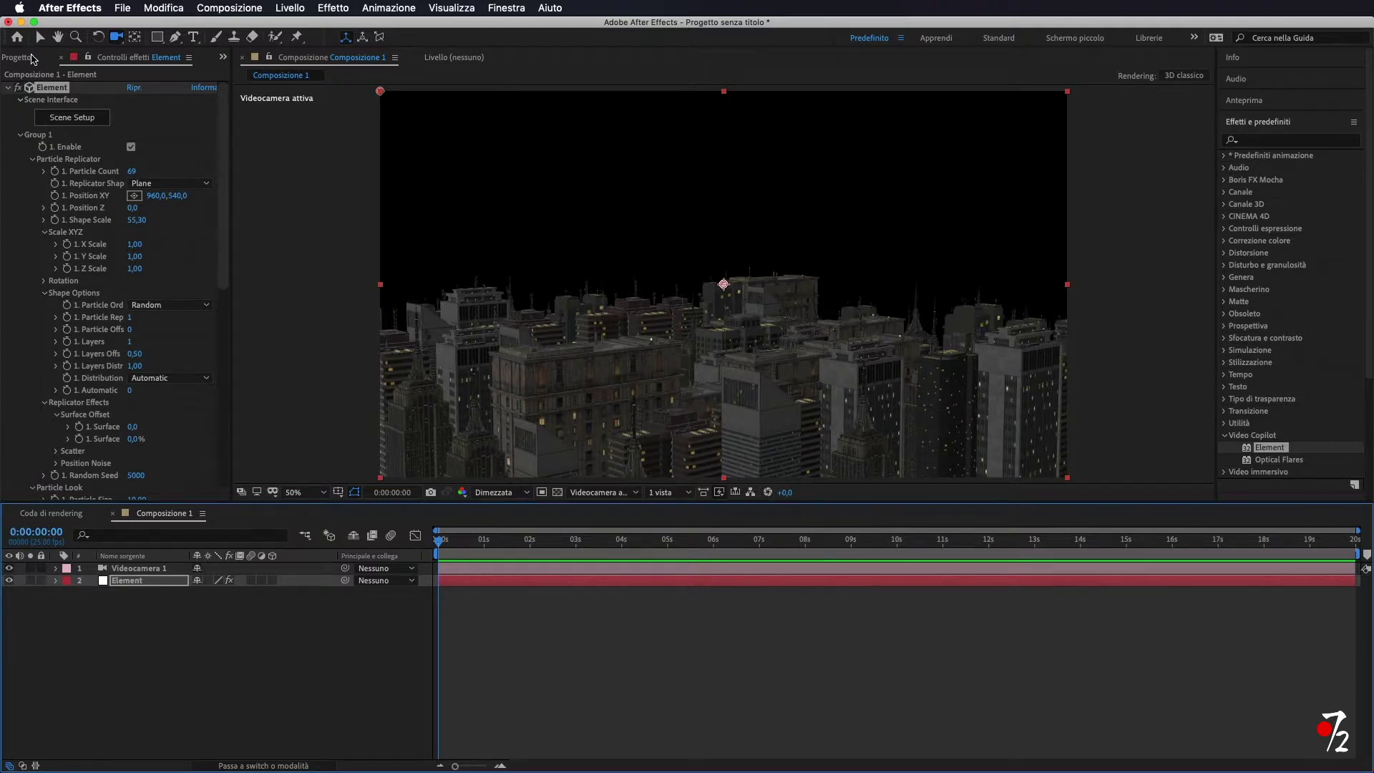
{"action": "left_click", "coordinate": [32, 57]}
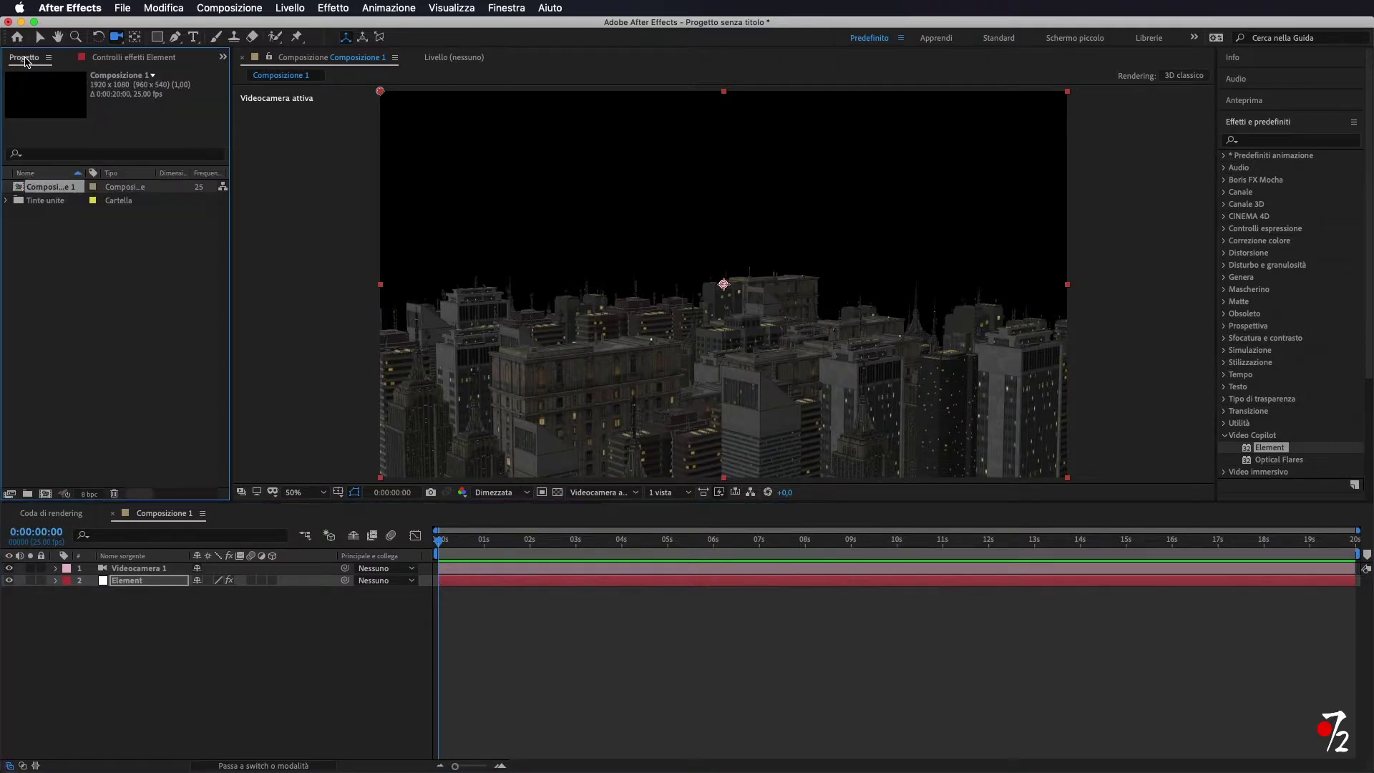
{"action": "double_click", "coordinate": [89, 249]}
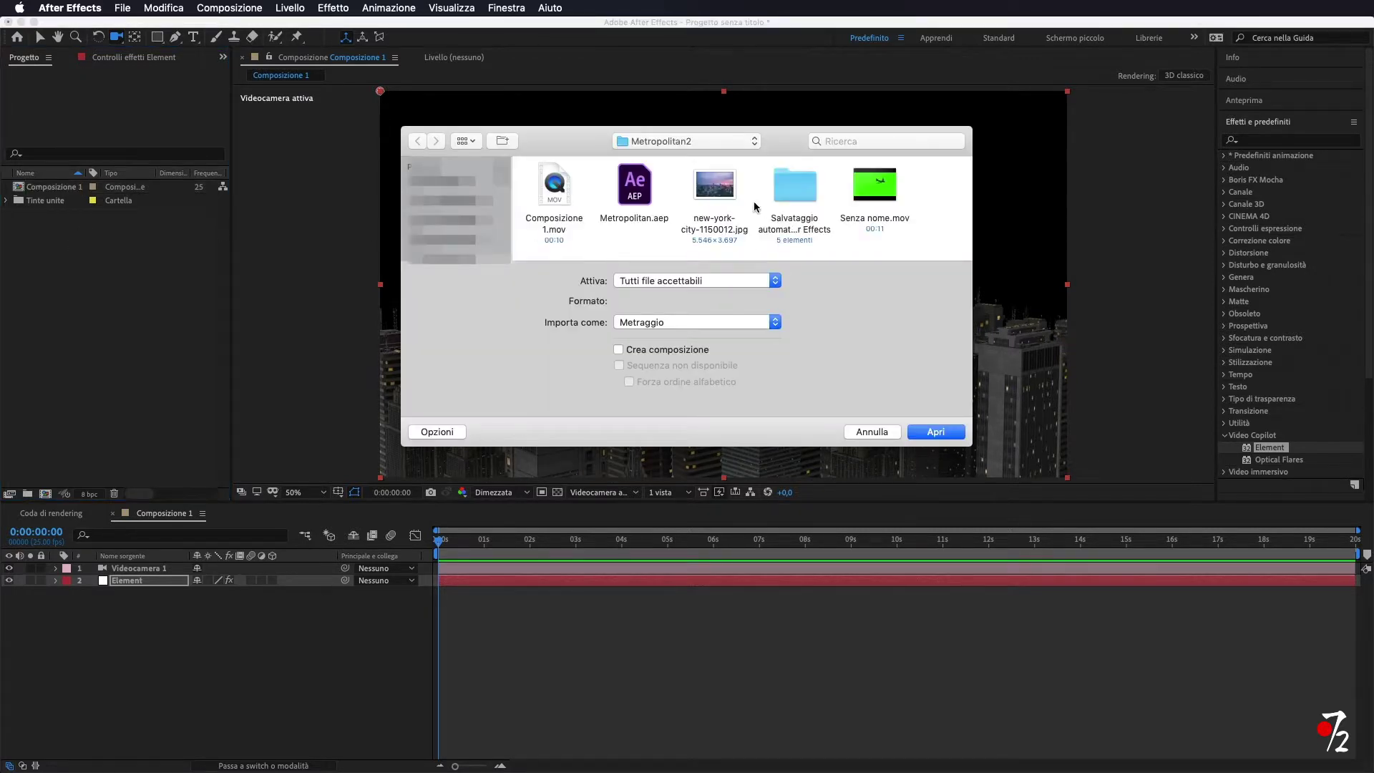
{"action": "left_click", "coordinate": [715, 186]}
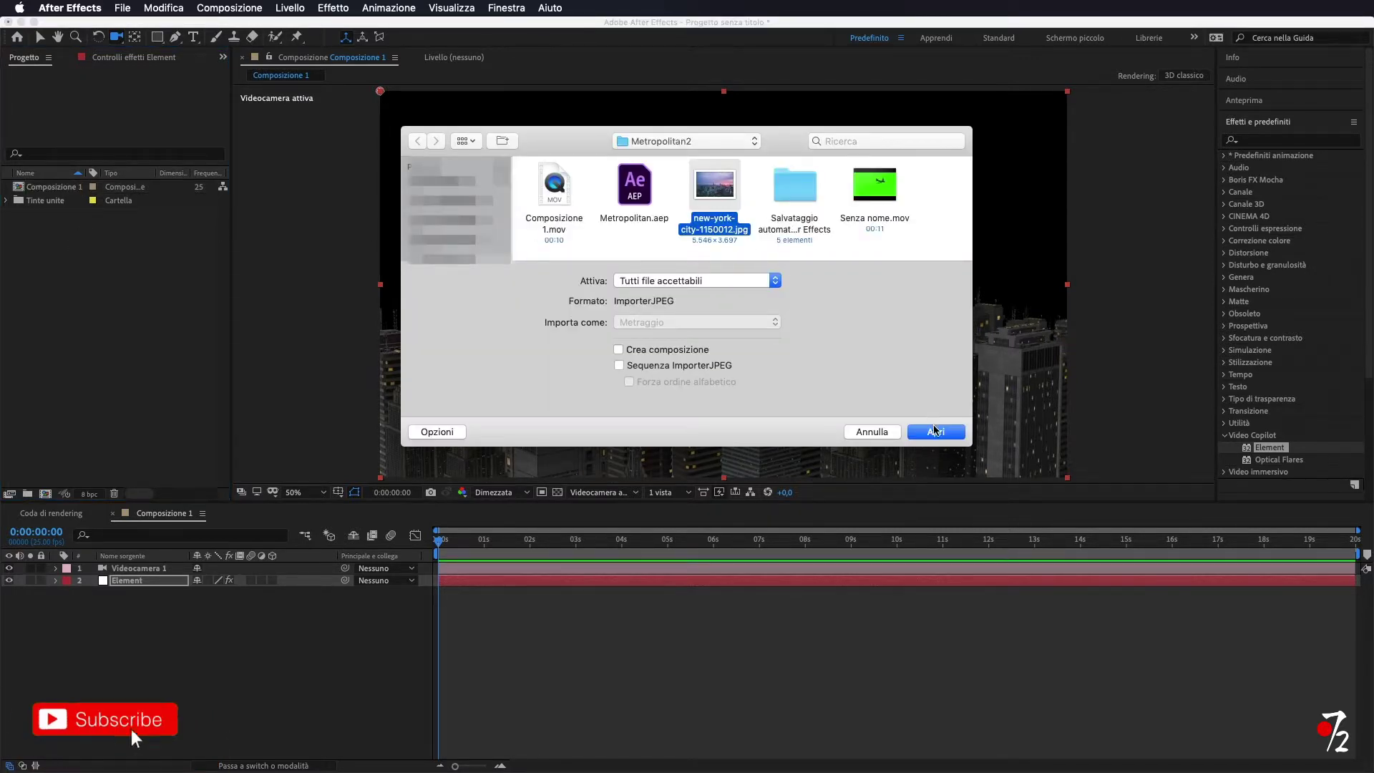
{"action": "left_click", "coordinate": [938, 431]}
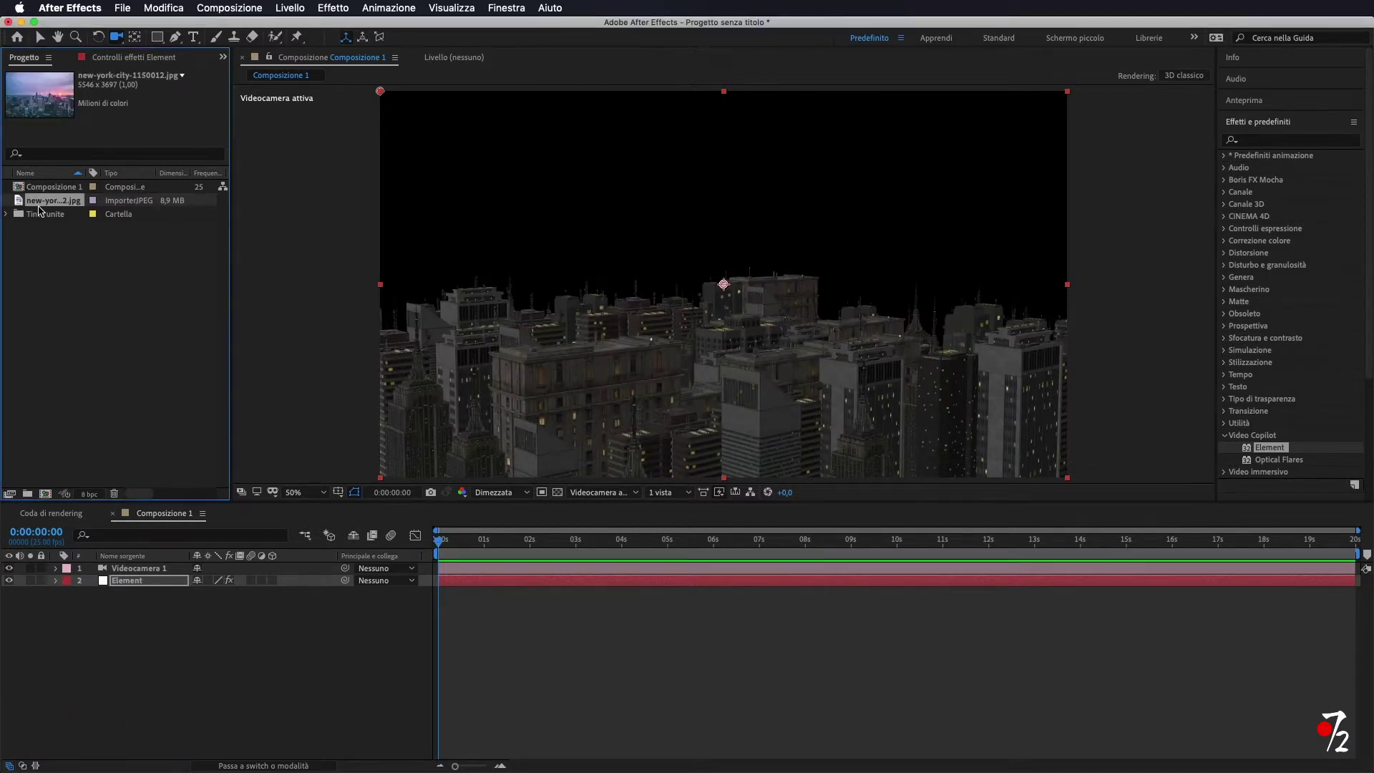
{"action": "left_click_drag", "start_coordinate": [50, 202], "coordinate": [86, 607]}
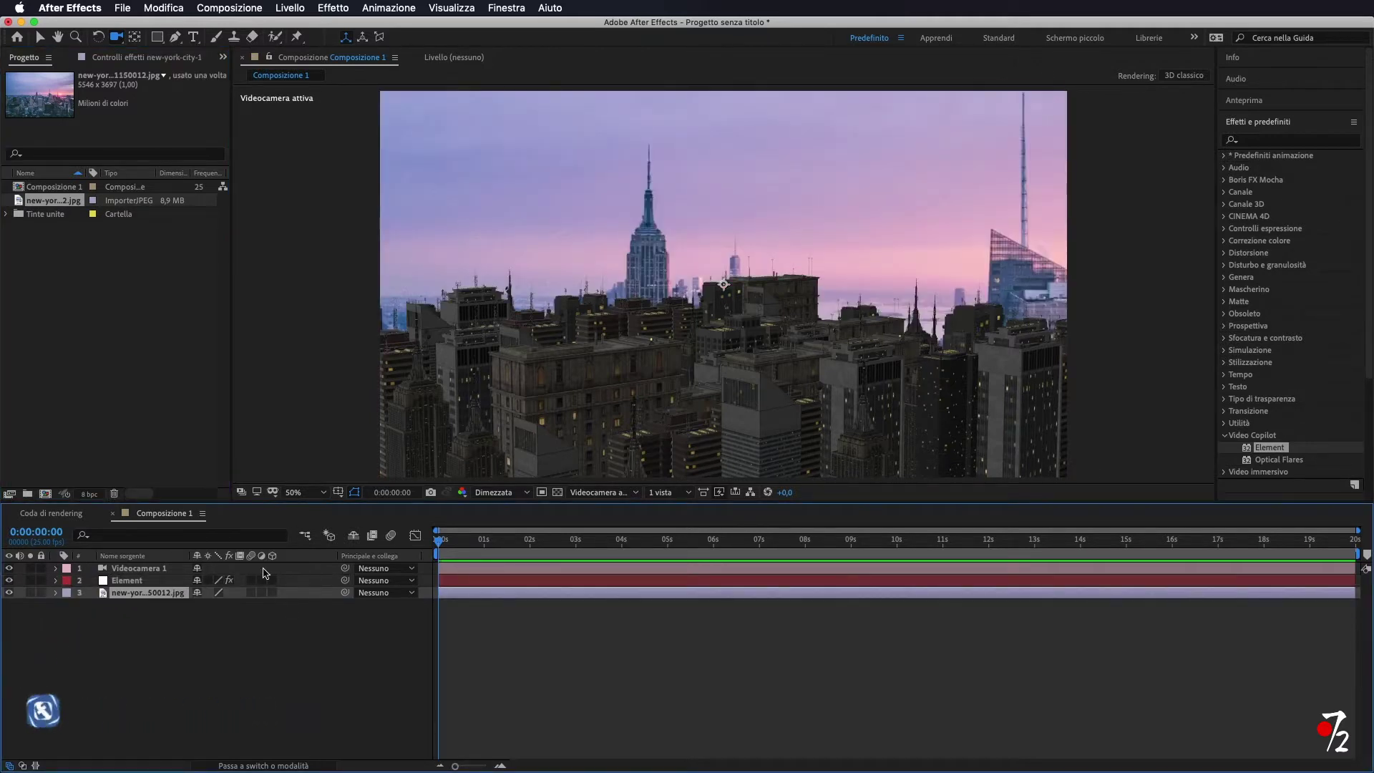
Make the sunset photo a 3D layer and reveal its Transform properties
{"action": "left_click", "coordinate": [271, 592]}
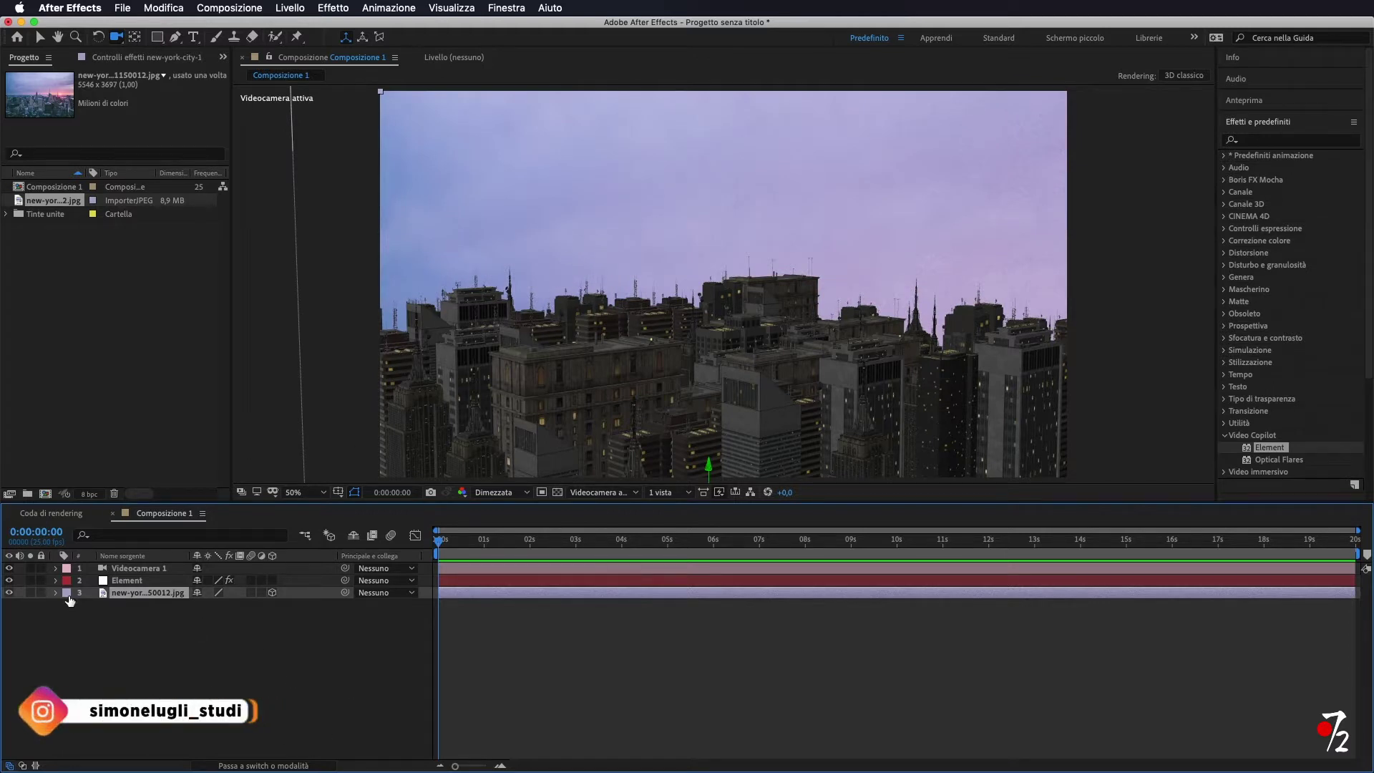
{"action": "left_click", "coordinate": [55, 592]}
{"action": "left_click", "coordinate": [69, 606]}
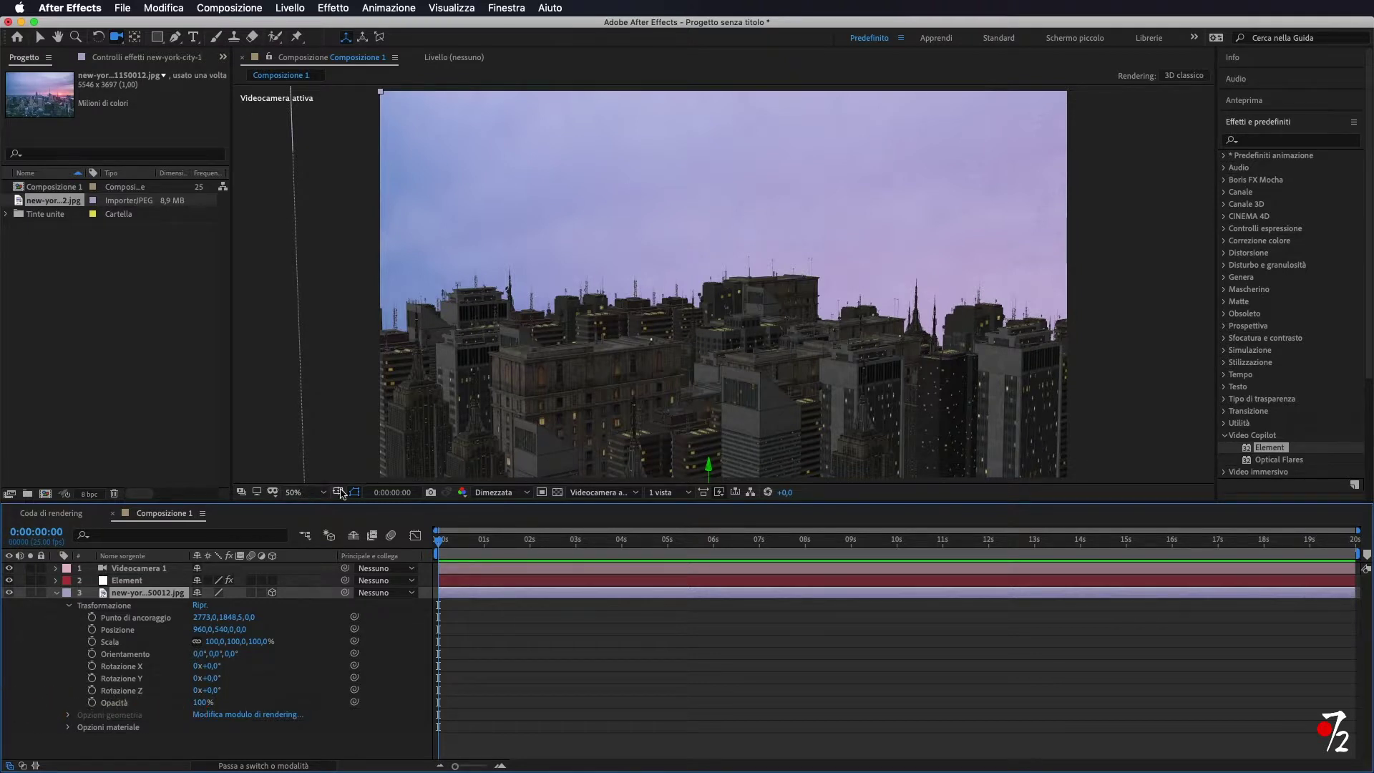
At 25% viewer zoom, move the photo up and right to position 1255.8, 20, 0, then return to 50%
{"action": "left_click", "coordinate": [315, 493]}
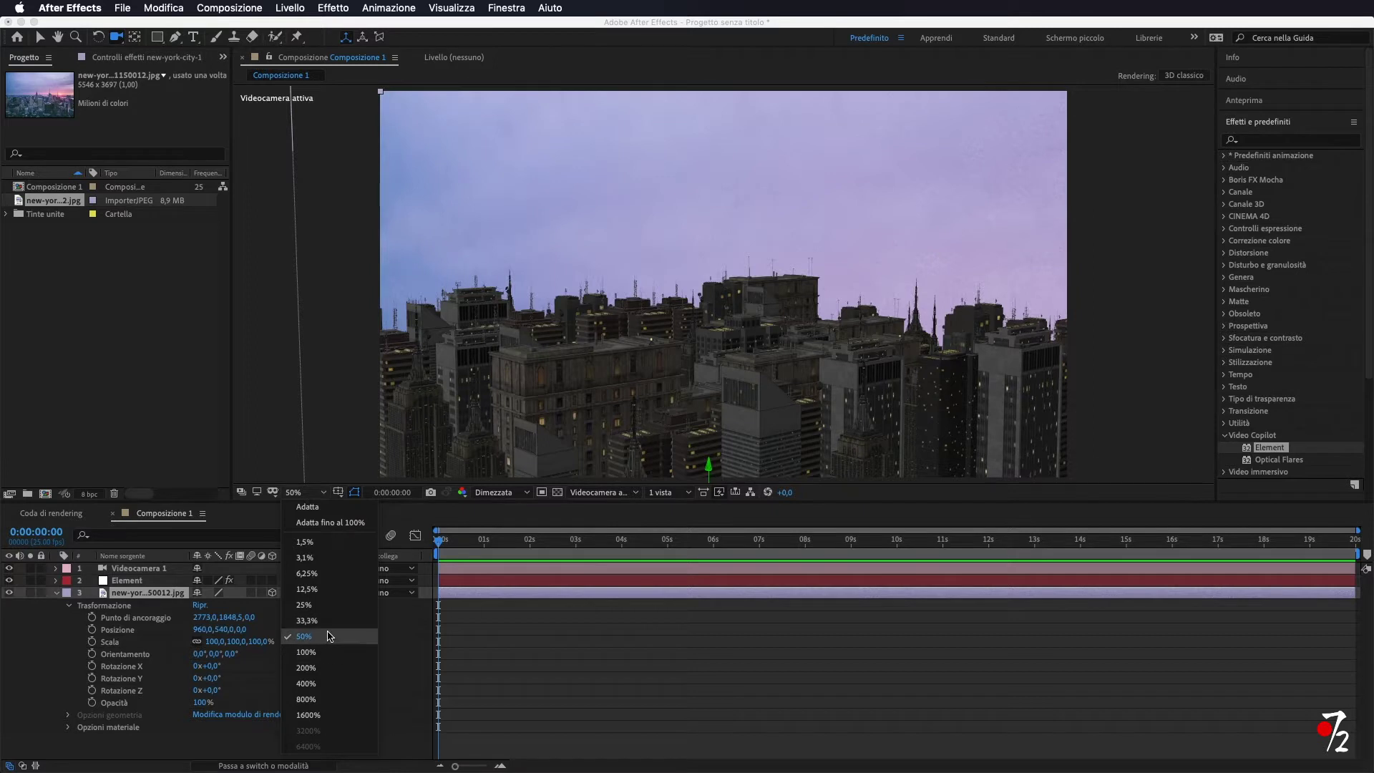
{"action": "left_click", "coordinate": [326, 604]}
{"action": "key", "text": "v"}
{"action": "mouse_move", "coordinate": [701, 375]}
{"action": "left_mouse_down"}
{"action": "mouse_move", "coordinate": [649, 323]}
{"action": "mouse_move", "coordinate": [648, 281]}
{"action": "left_mouse_up"}
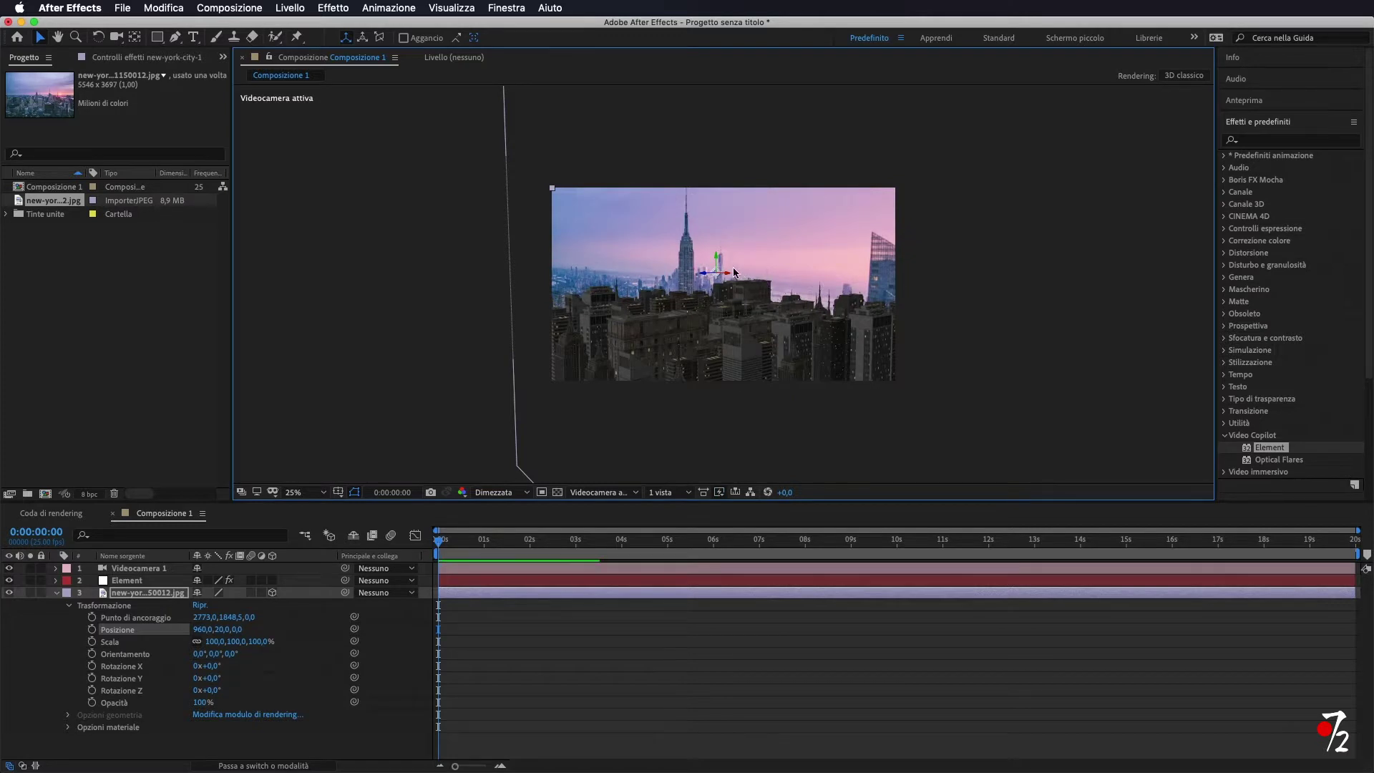
{"action": "left_click_drag", "start_coordinate": [730, 273], "coordinate": [782, 276]}
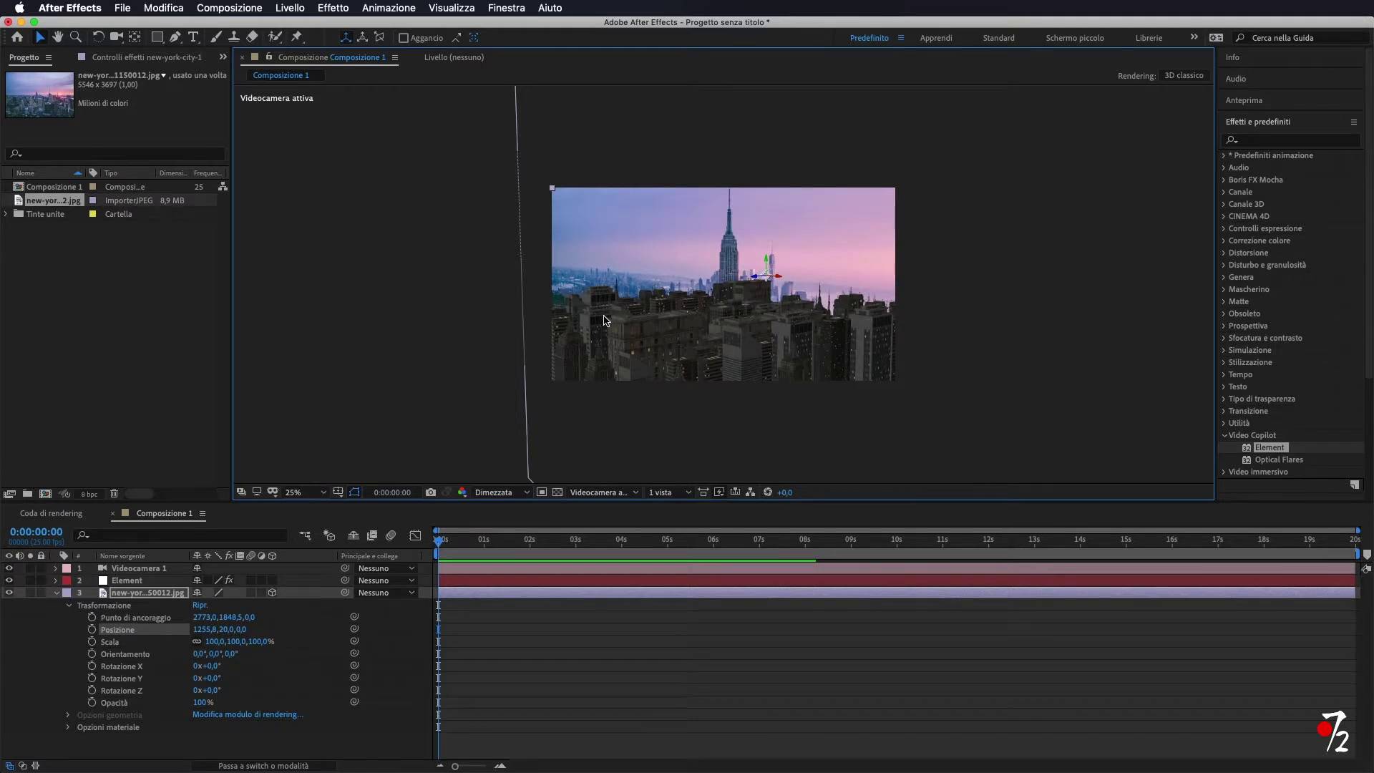
{"action": "key", "text": "period"}
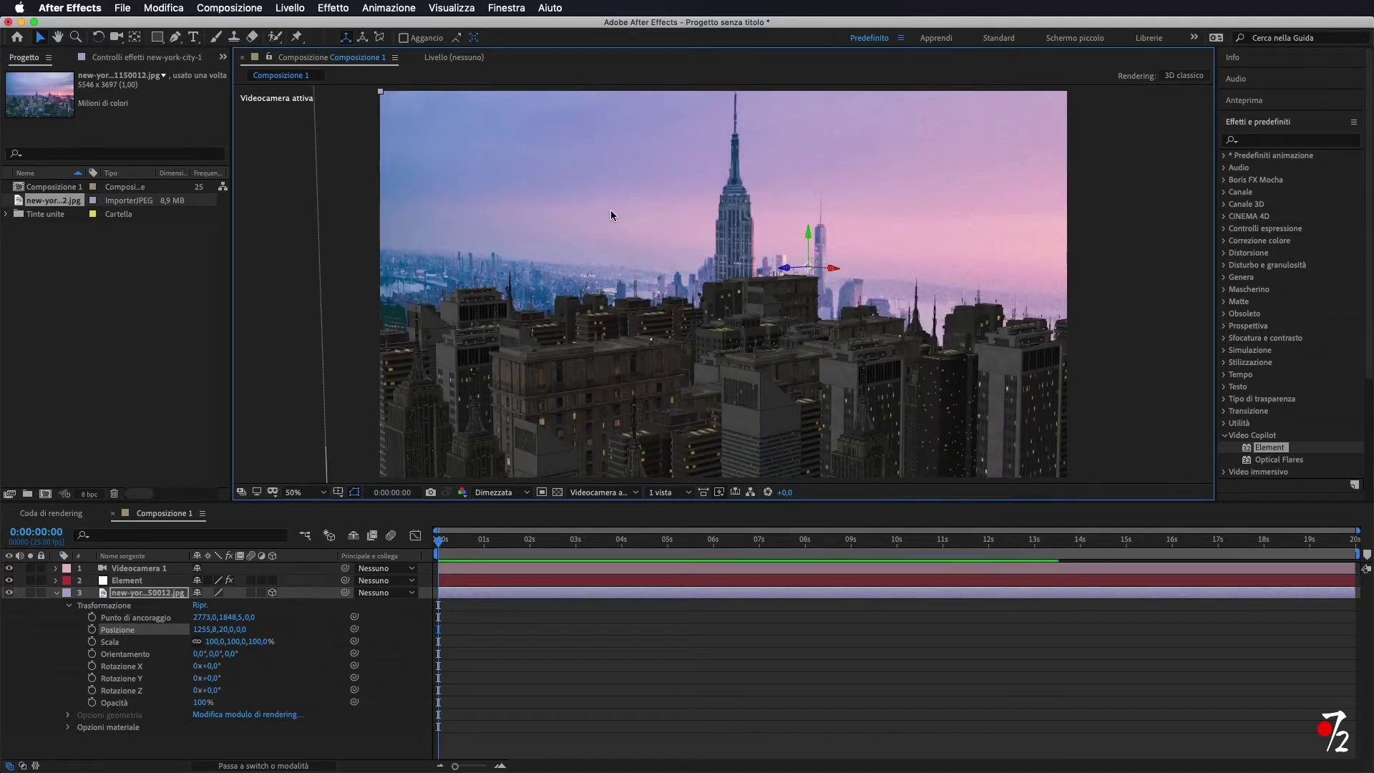
{"action": "key", "text": "r"}
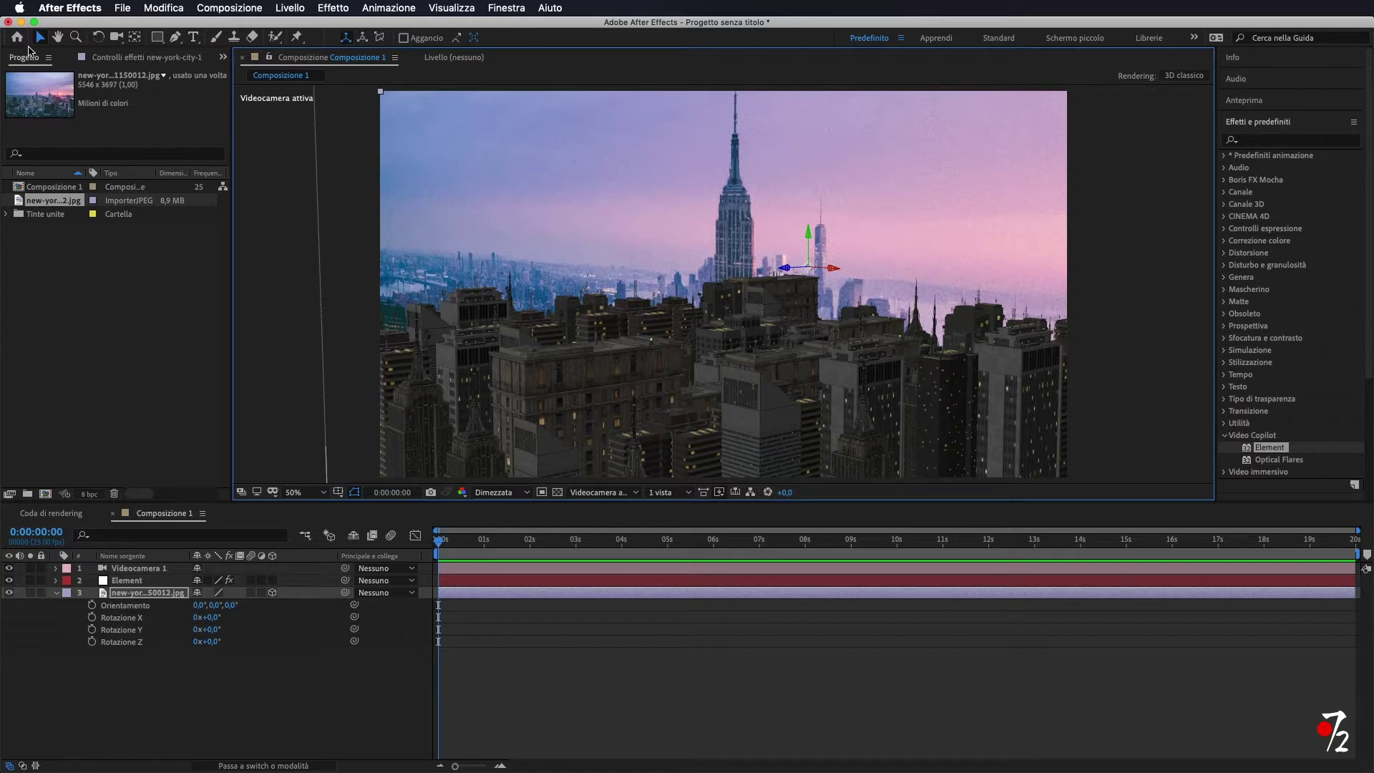
Rotate the photo to orientation 0°, 4°, 359.6° and dolly the camera closer to the skyline
{"action": "left_click", "coordinate": [100, 40]}
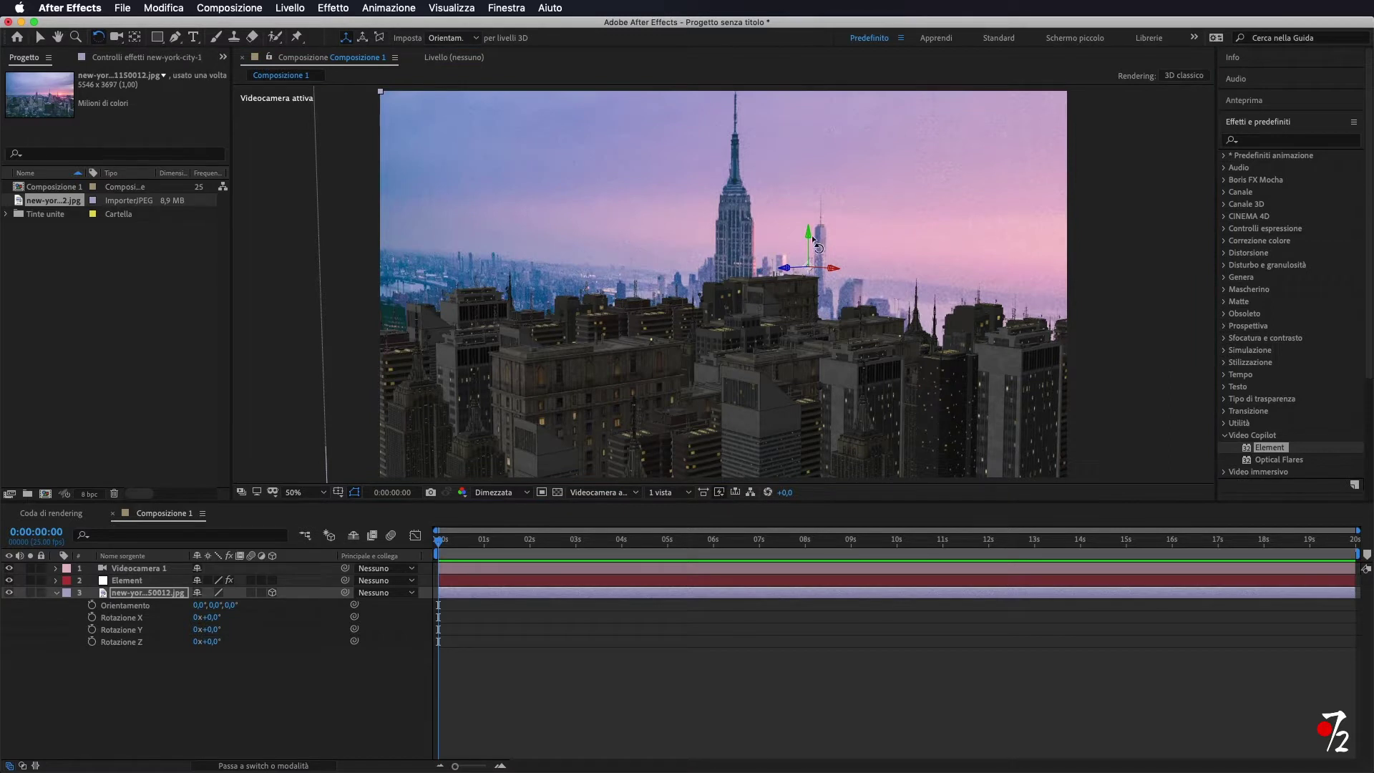
{"action": "left_click_drag", "start_coordinate": [806, 230], "coordinate": [806, 236]}
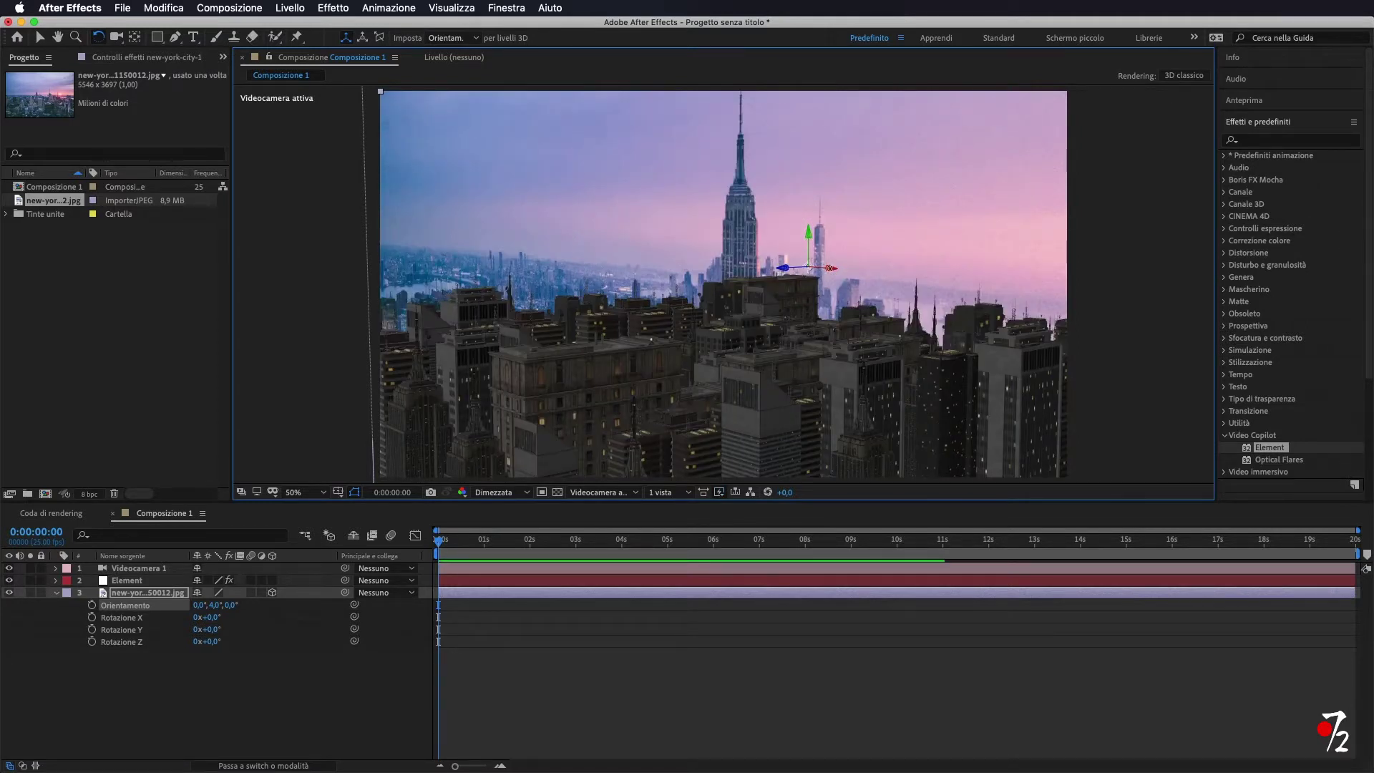
{"action": "left_click_drag", "start_coordinate": [825, 267], "coordinate": [828, 266]}
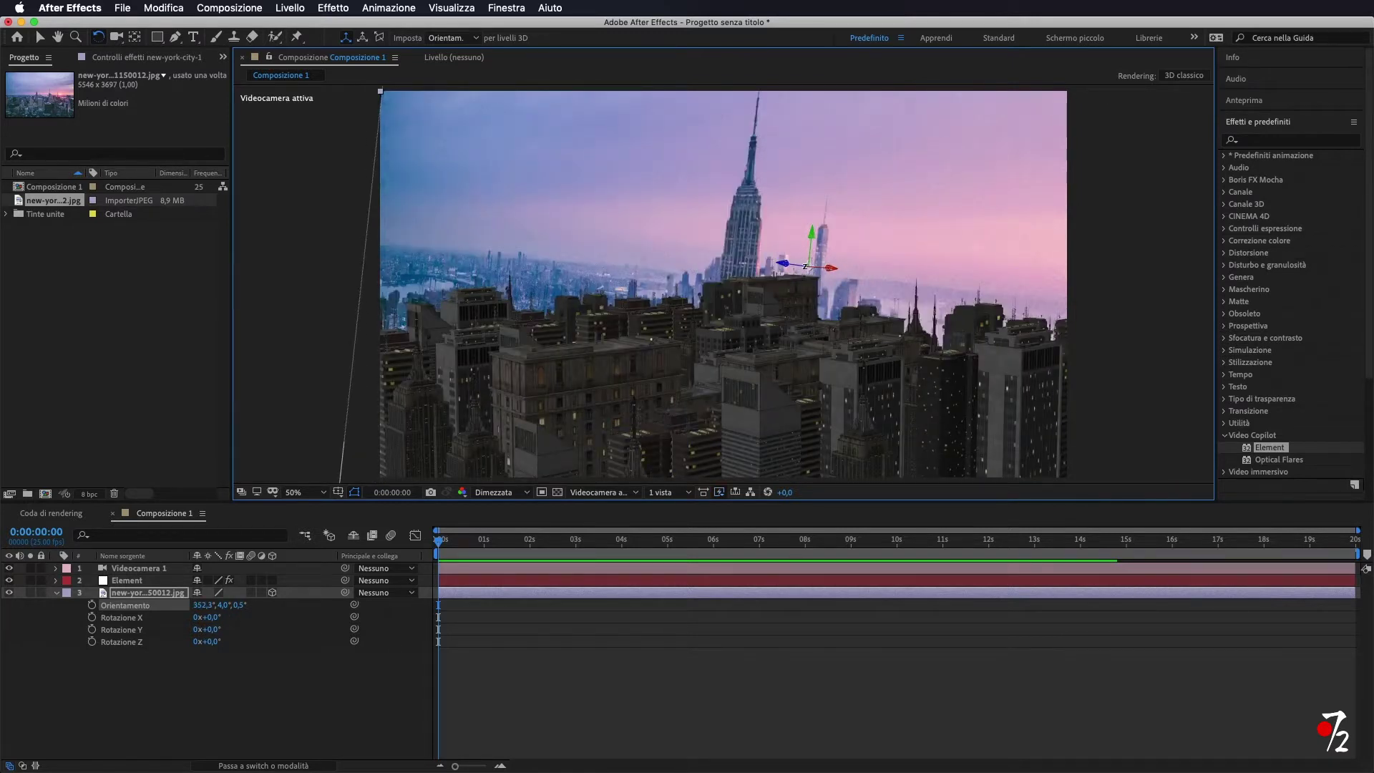
{"action": "key", "text": "super+z"}
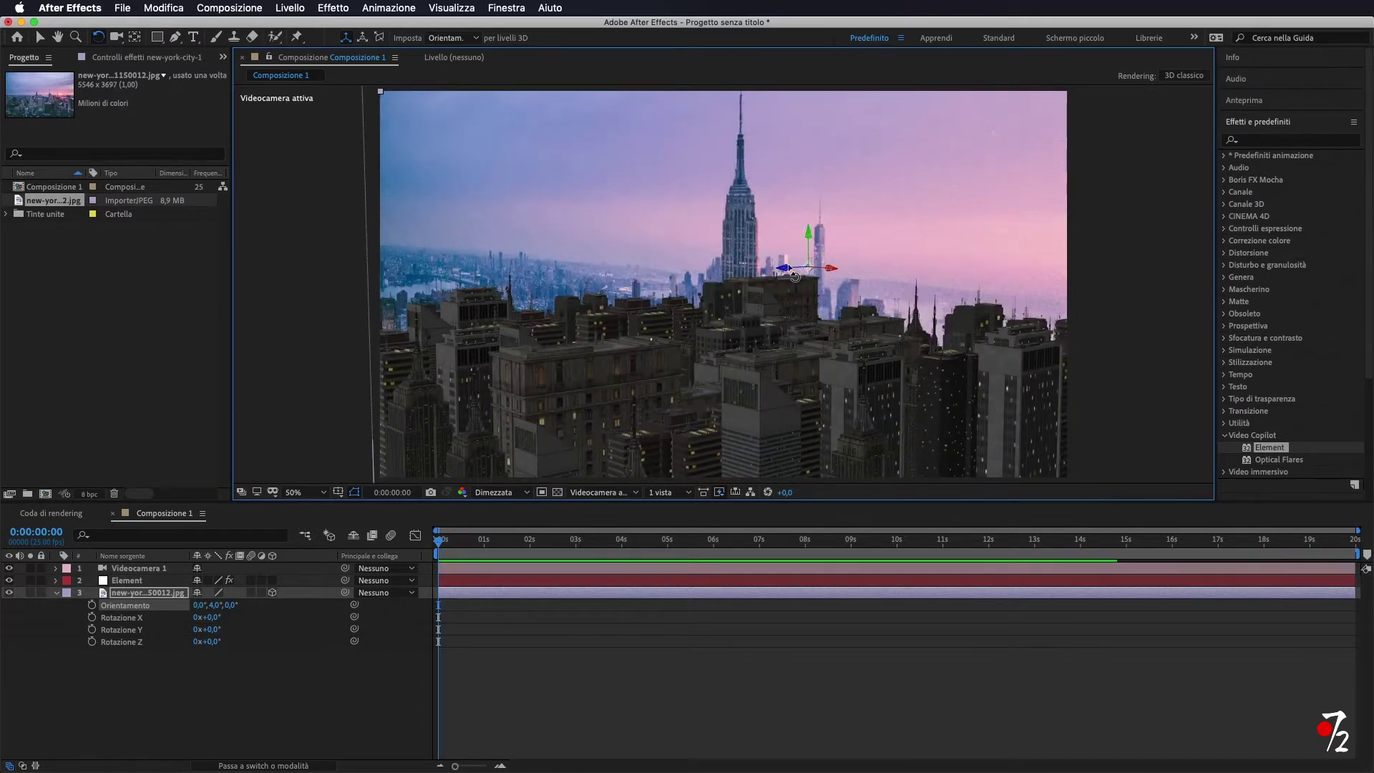
{"action": "left_click_drag", "start_coordinate": [789, 265], "coordinate": [782, 267]}
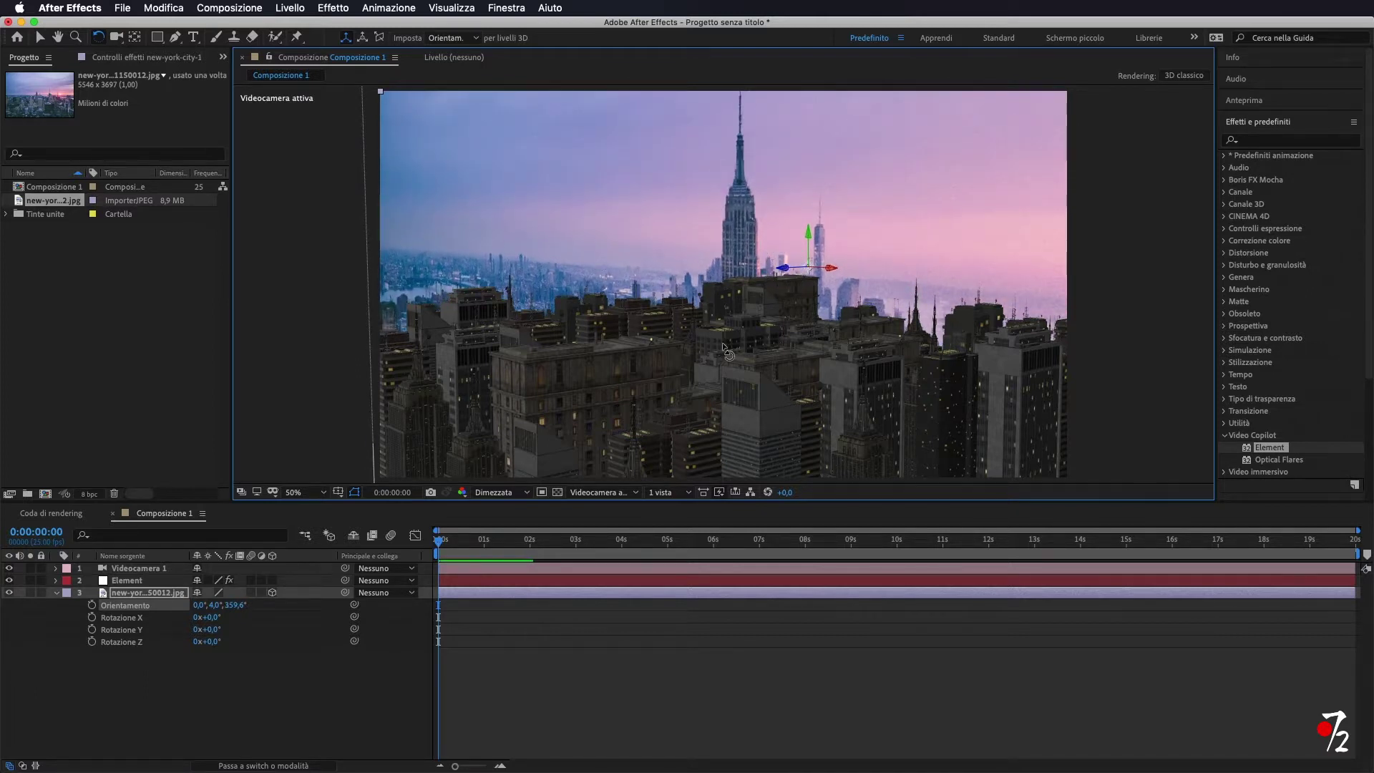
{"action": "key", "text": "c"}
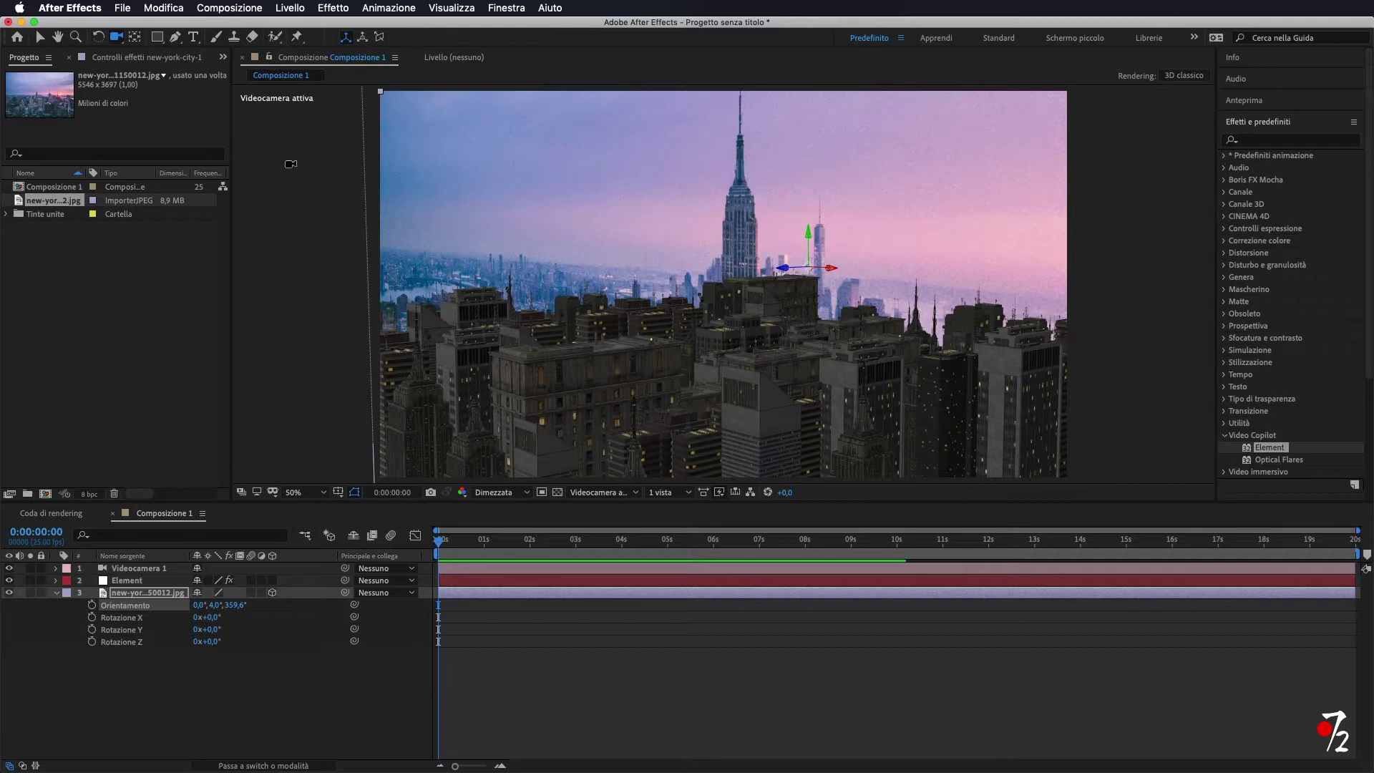
{"action": "left_click_drag", "start_coordinate": [771, 403], "coordinate": [772, 395]}
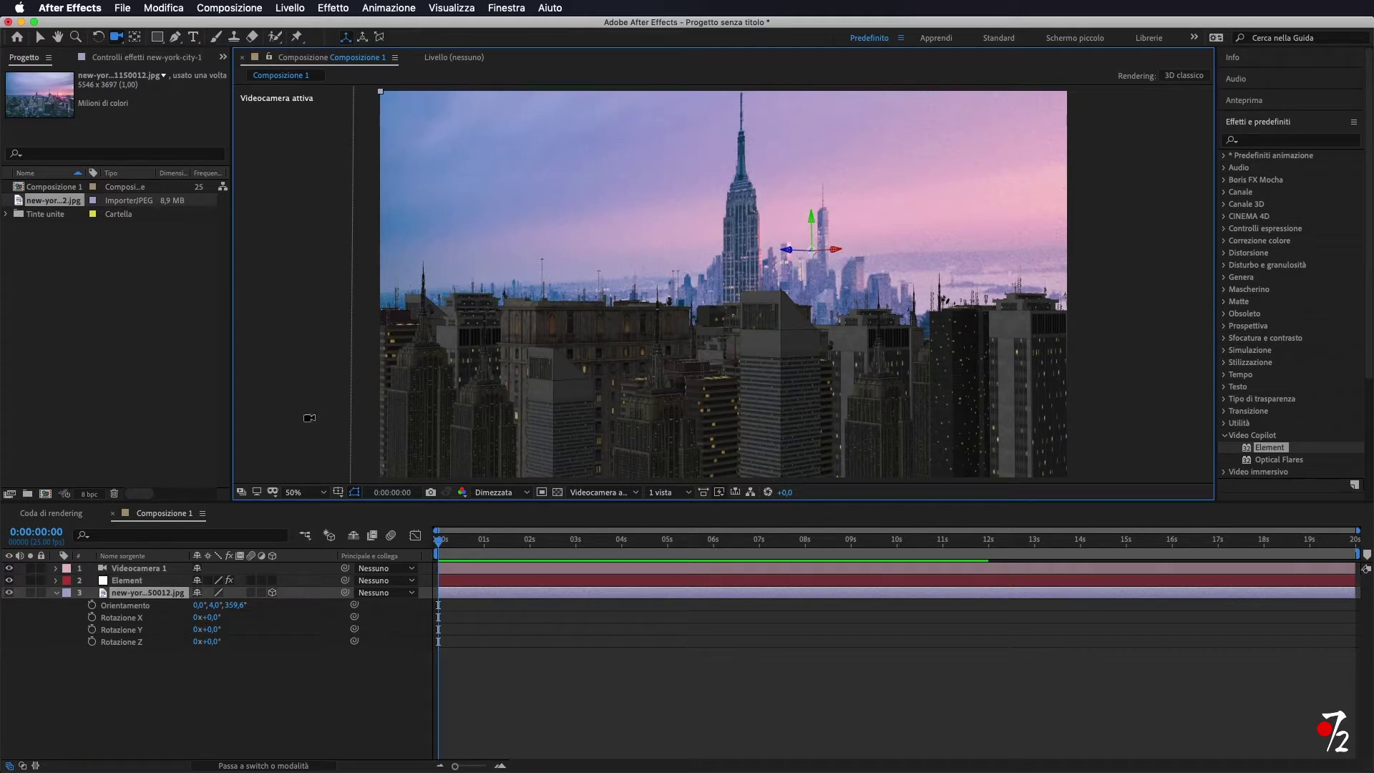
Swing the photo around its vertical axis and lower it so the Empire State Building looks larger
{"action": "left_click", "coordinate": [98, 37]}
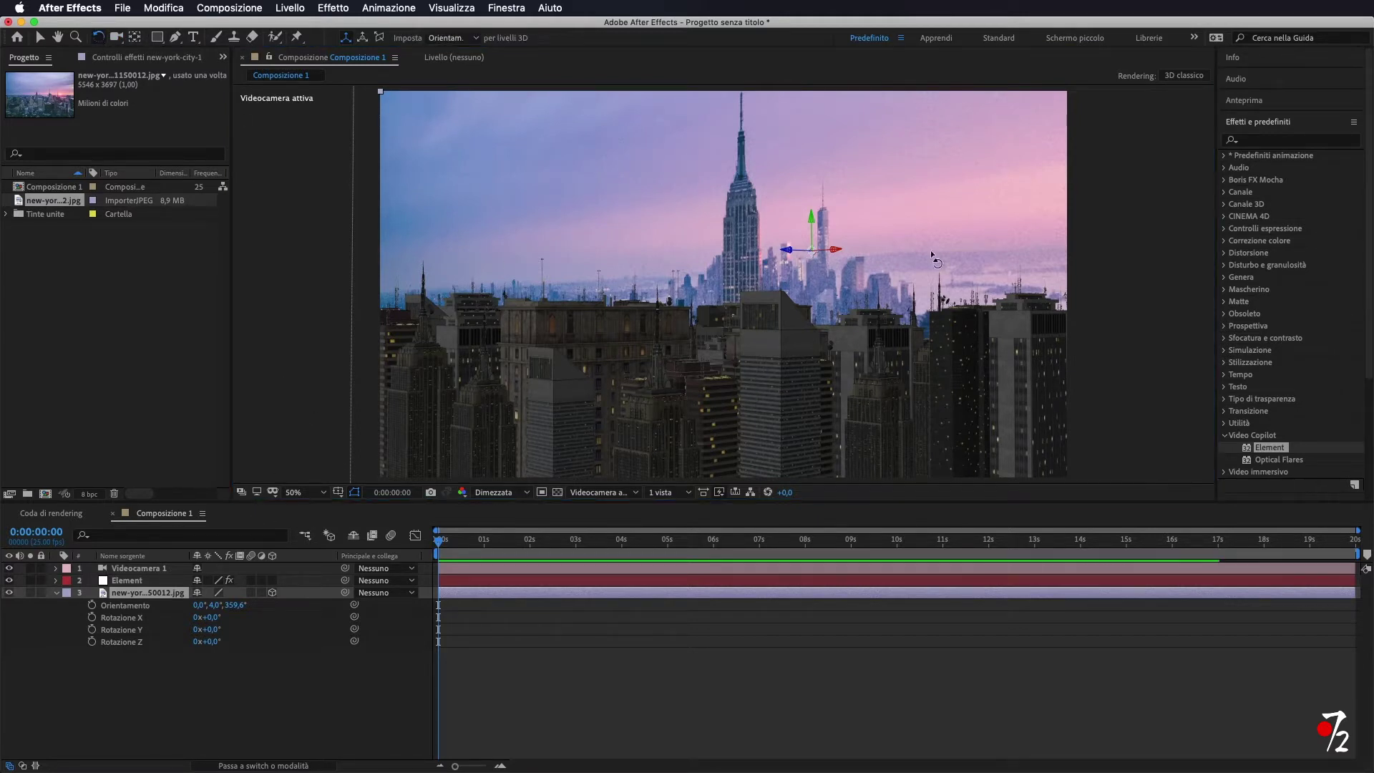
{"action": "left_click_drag", "start_coordinate": [811, 221], "coordinate": [833, 220]}
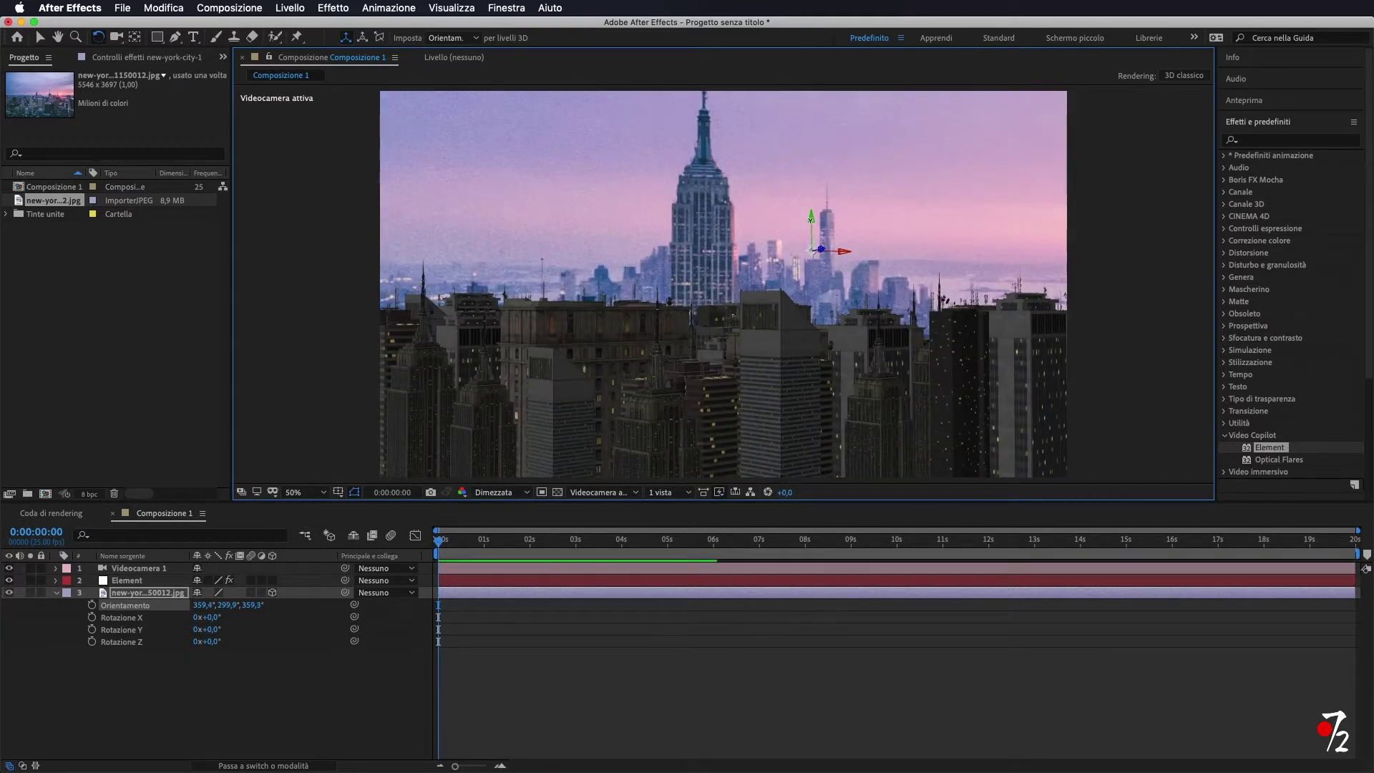
{"action": "key", "text": "v"}
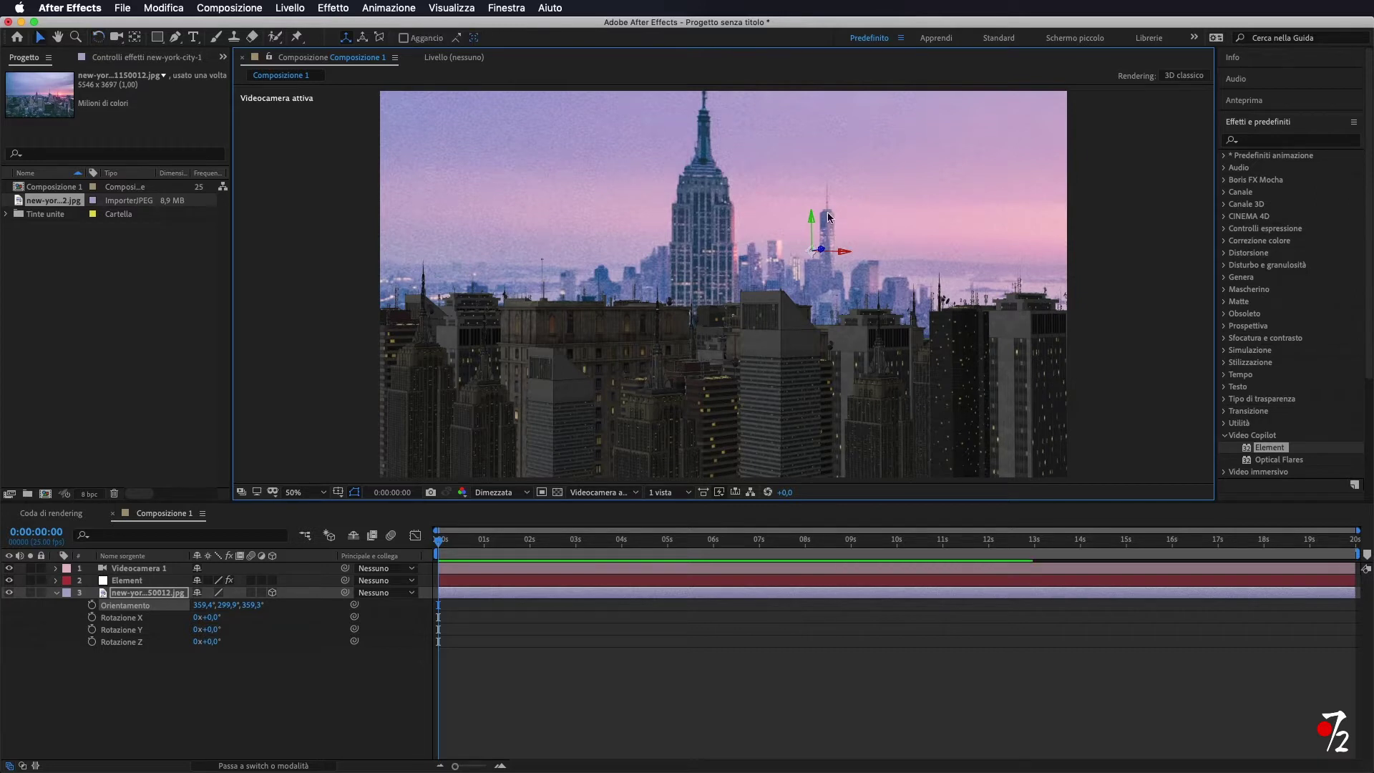
{"action": "left_click_drag", "start_coordinate": [811, 219], "coordinate": [809, 238]}
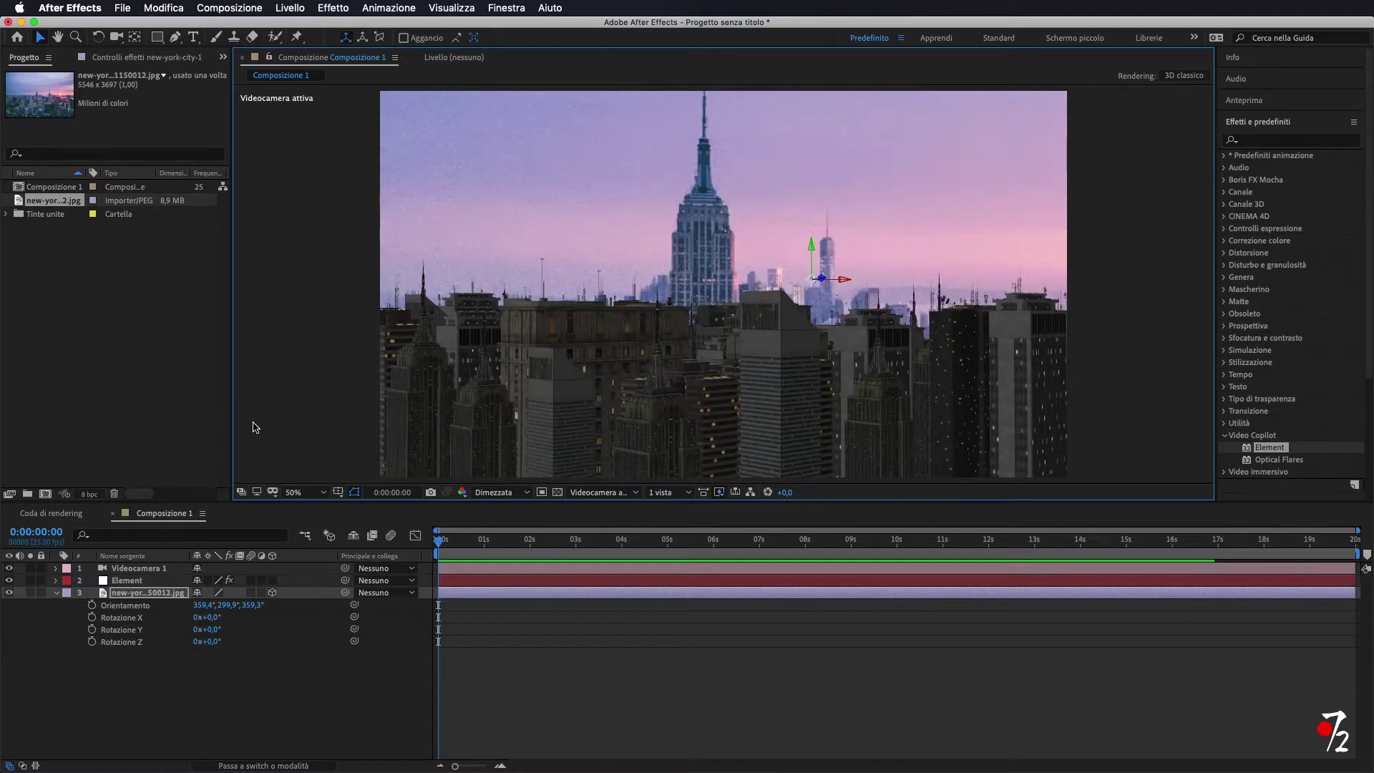
{"action": "left_click", "coordinate": [145, 581]}
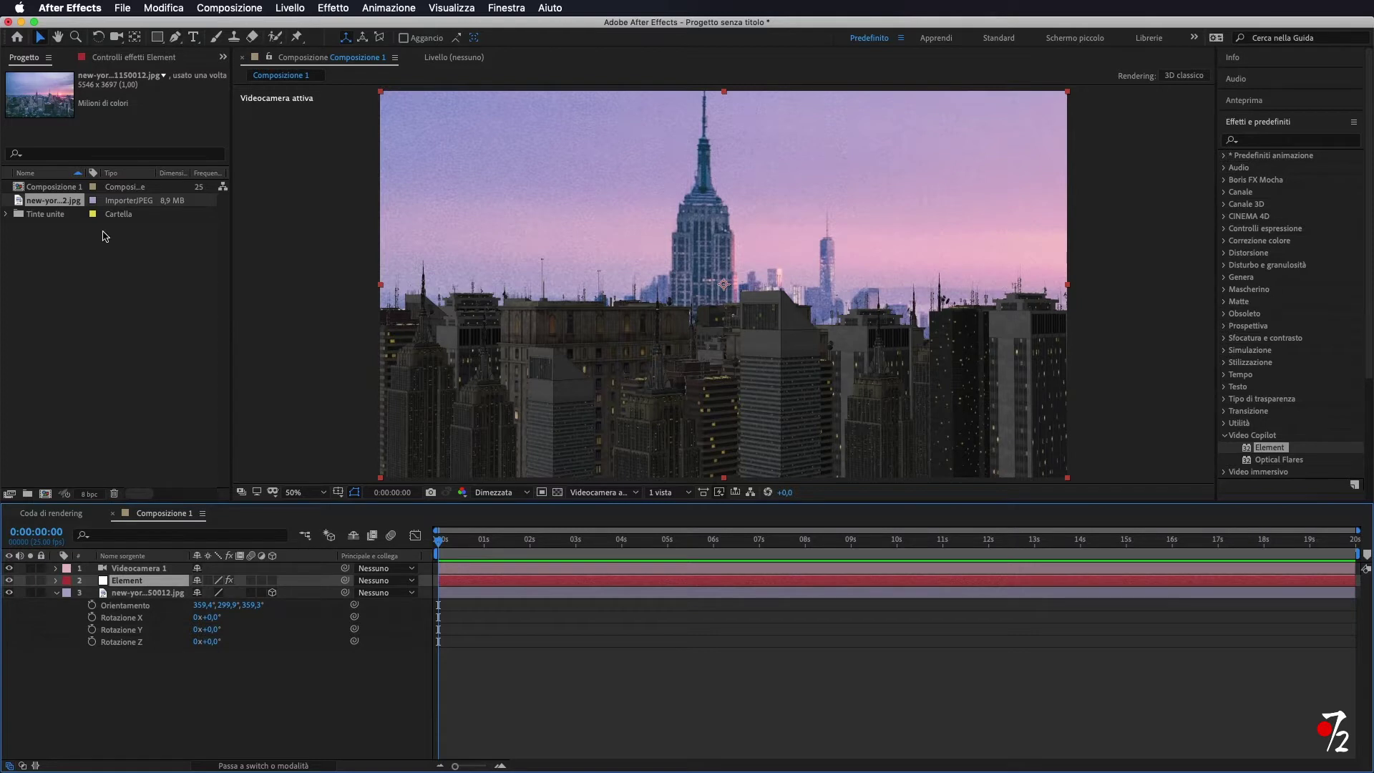
In Element's Effect Controls, raise Position XY's Y value from 540 to 611 to lower the city
{"action": "left_click", "coordinate": [58, 582]}
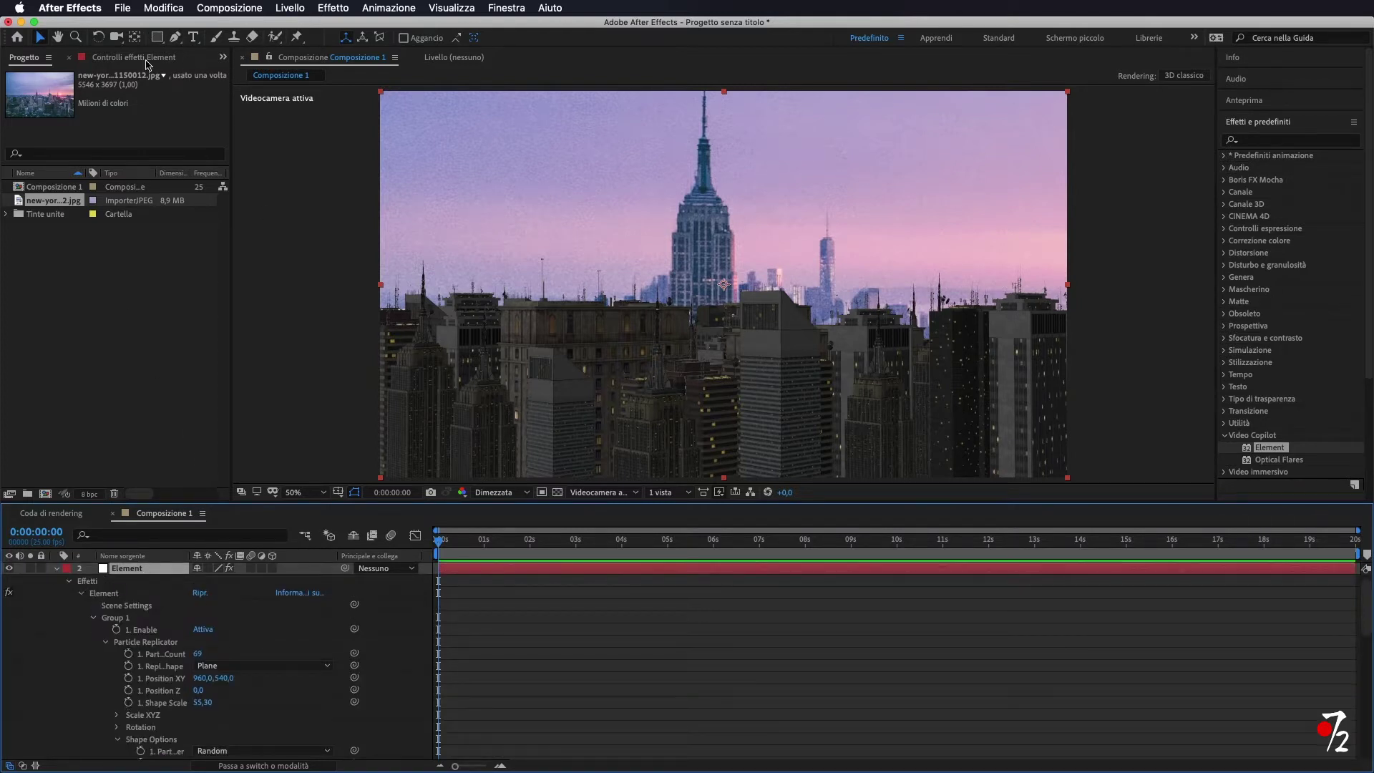
{"action": "left_click", "coordinate": [224, 56]}
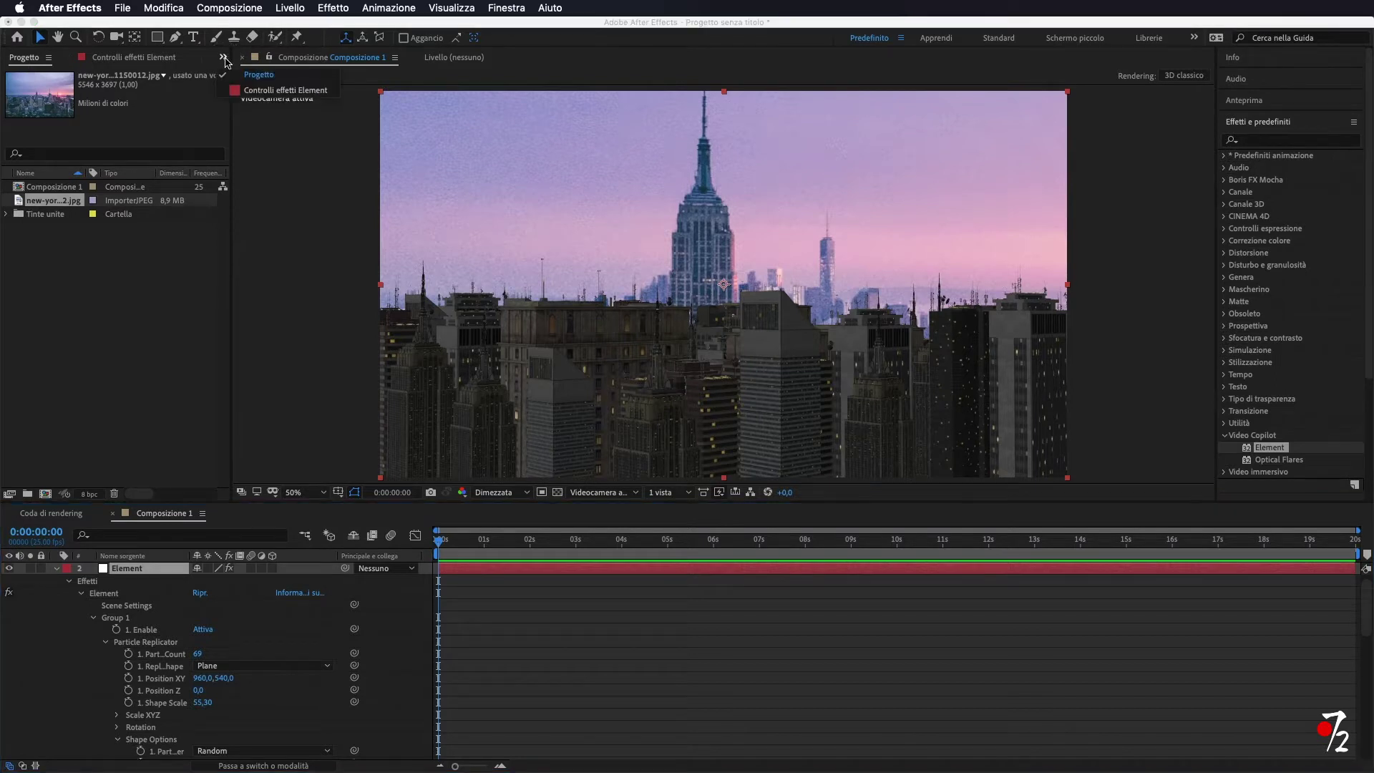
{"action": "left_click", "coordinate": [263, 87]}
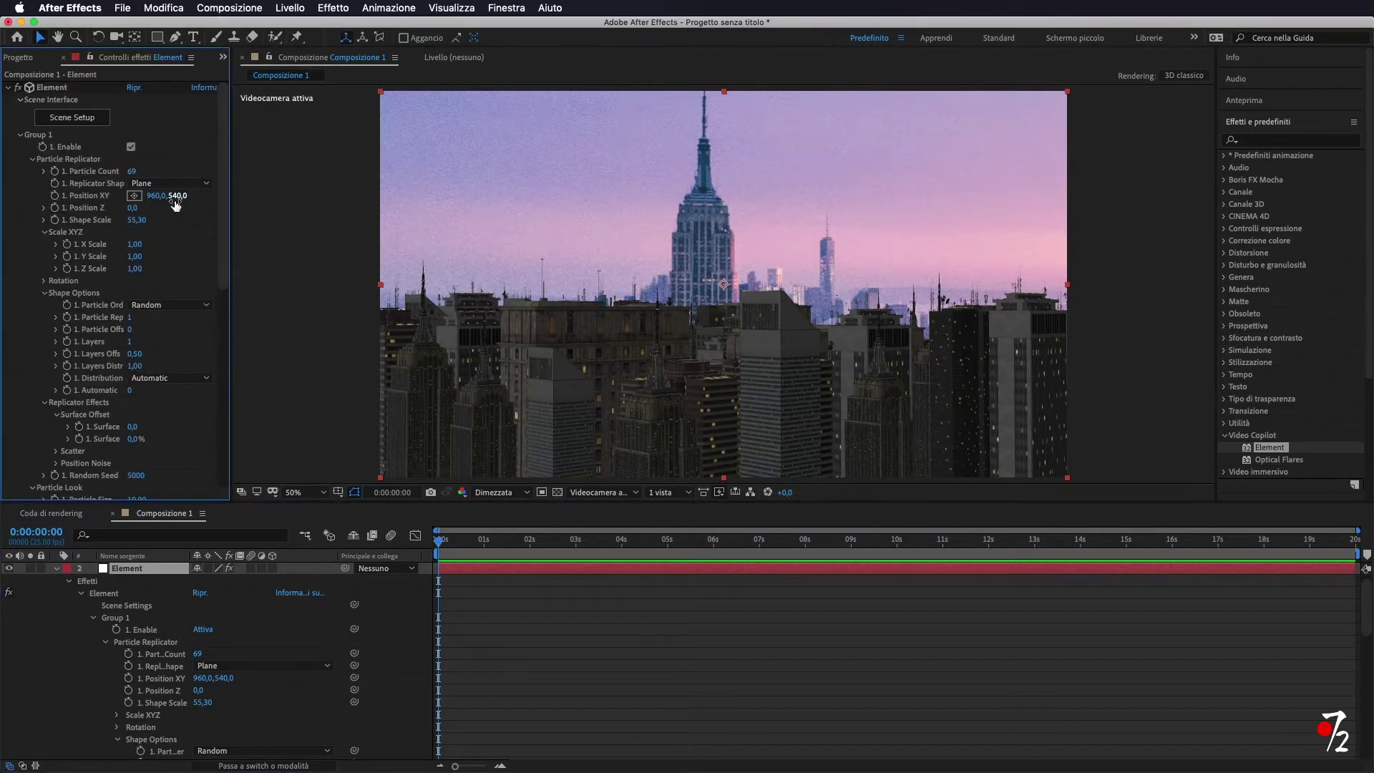
{"action": "left_click_drag", "start_coordinate": [181, 197], "coordinate": [220, 193]}
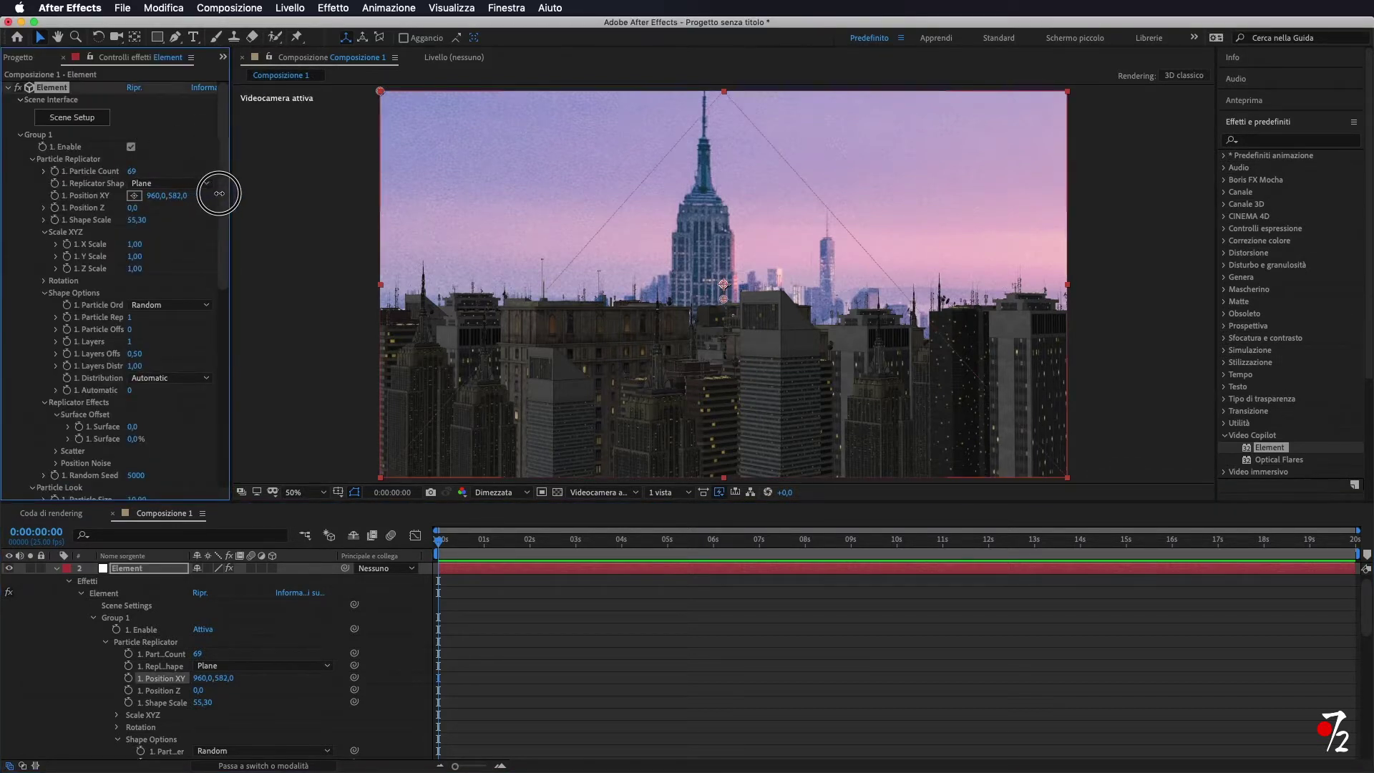
{"action": "left_click_drag", "start_coordinate": [220, 193], "coordinate": [233, 194]}
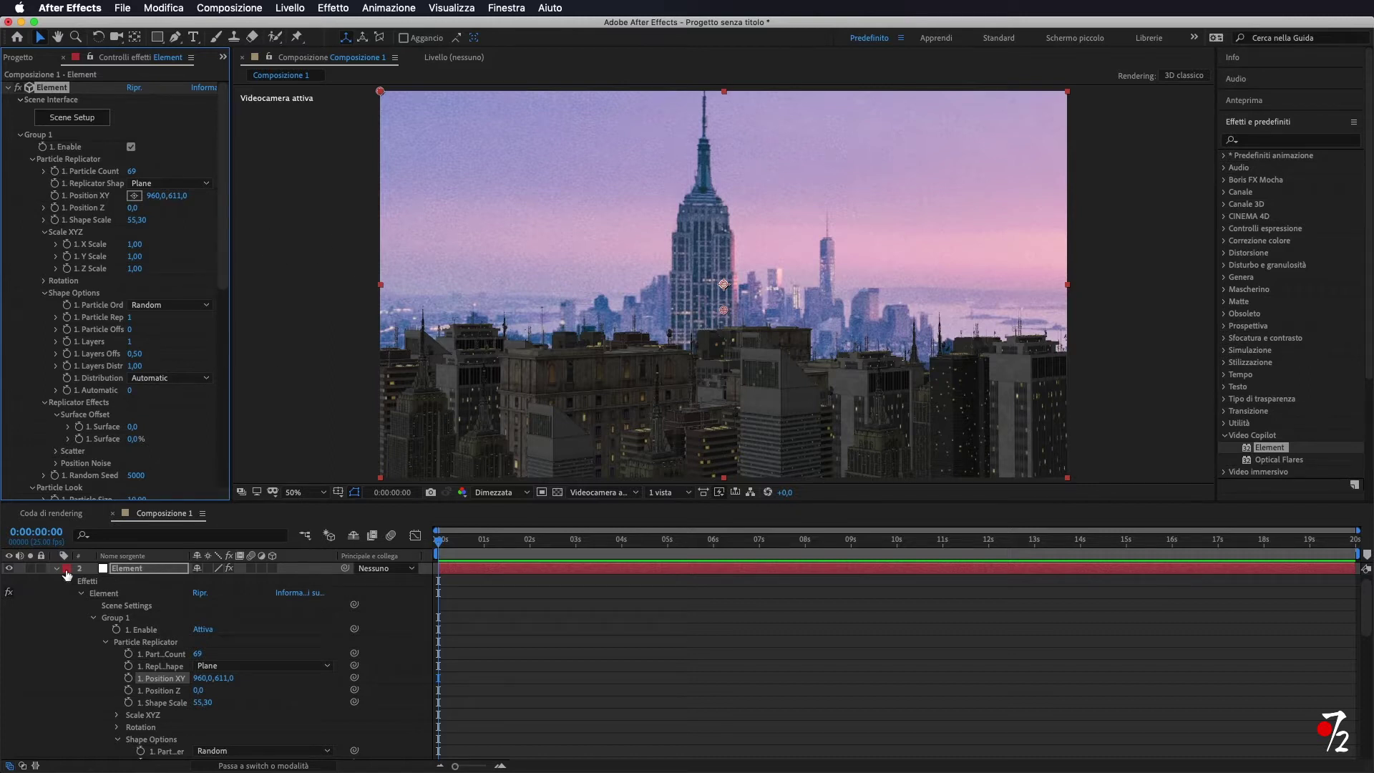
{"action": "scroll", "coordinate": [205, 628], "scroll_direction": "down", "scroll_amount": 15}
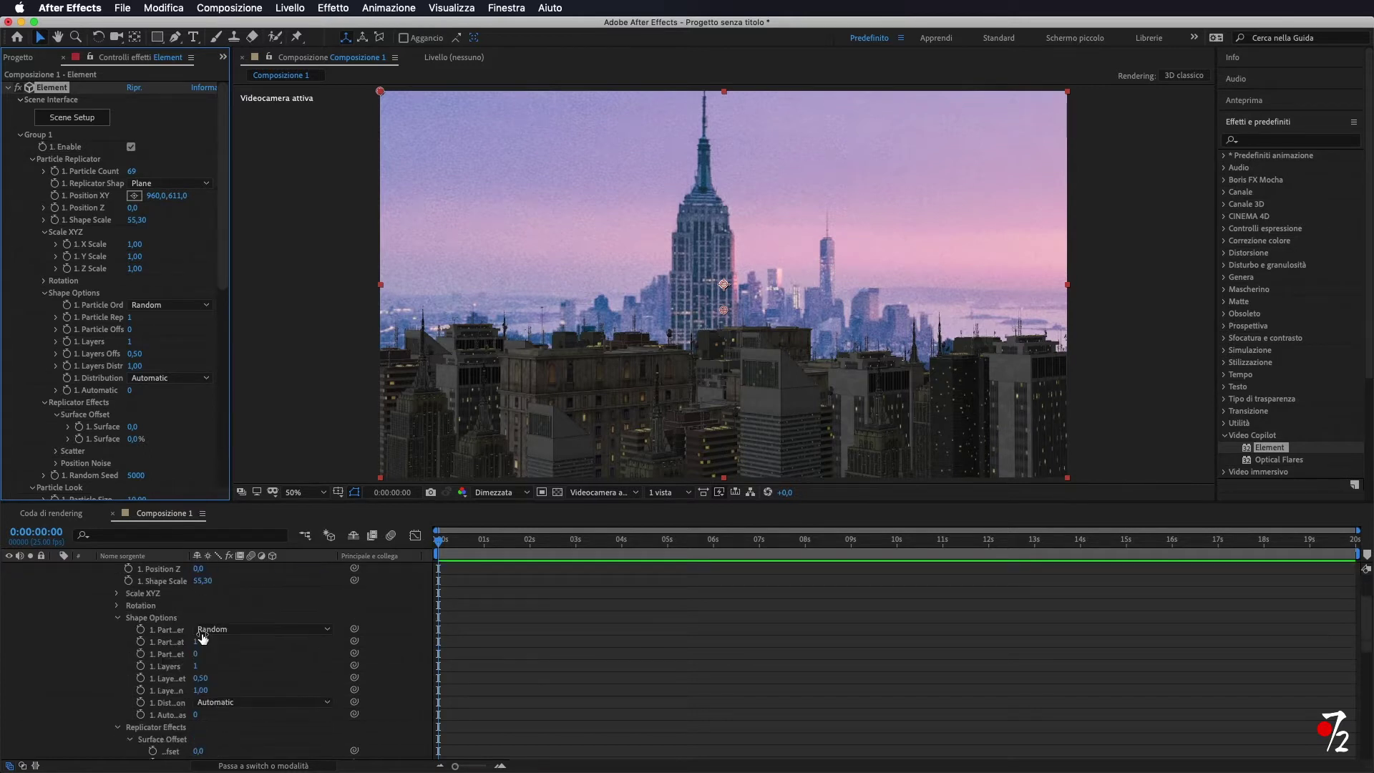
Scale the New York photo to 64% and move it up to Y position 99
{"action": "left_click", "coordinate": [145, 707]}
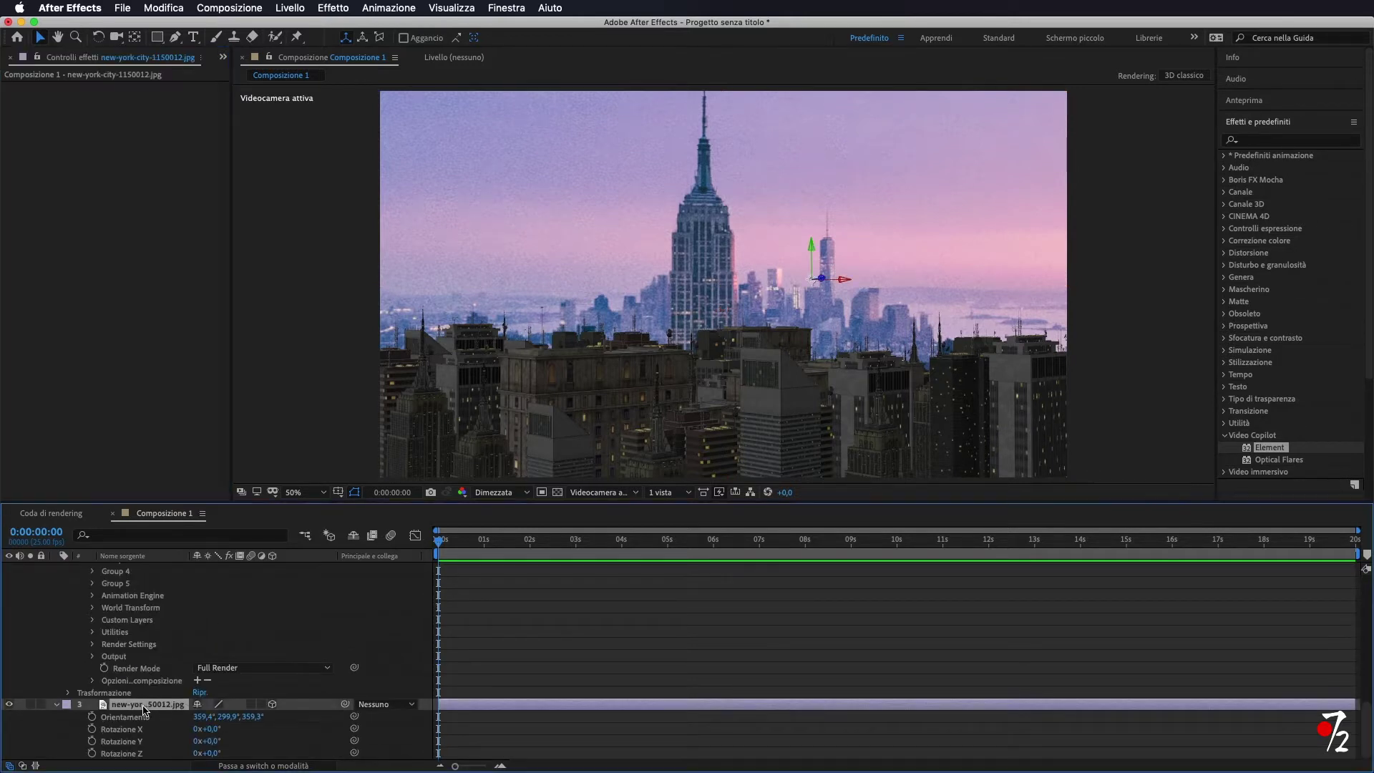
{"action": "left_click", "coordinate": [57, 704]}
{"action": "left_click", "coordinate": [56, 580]}
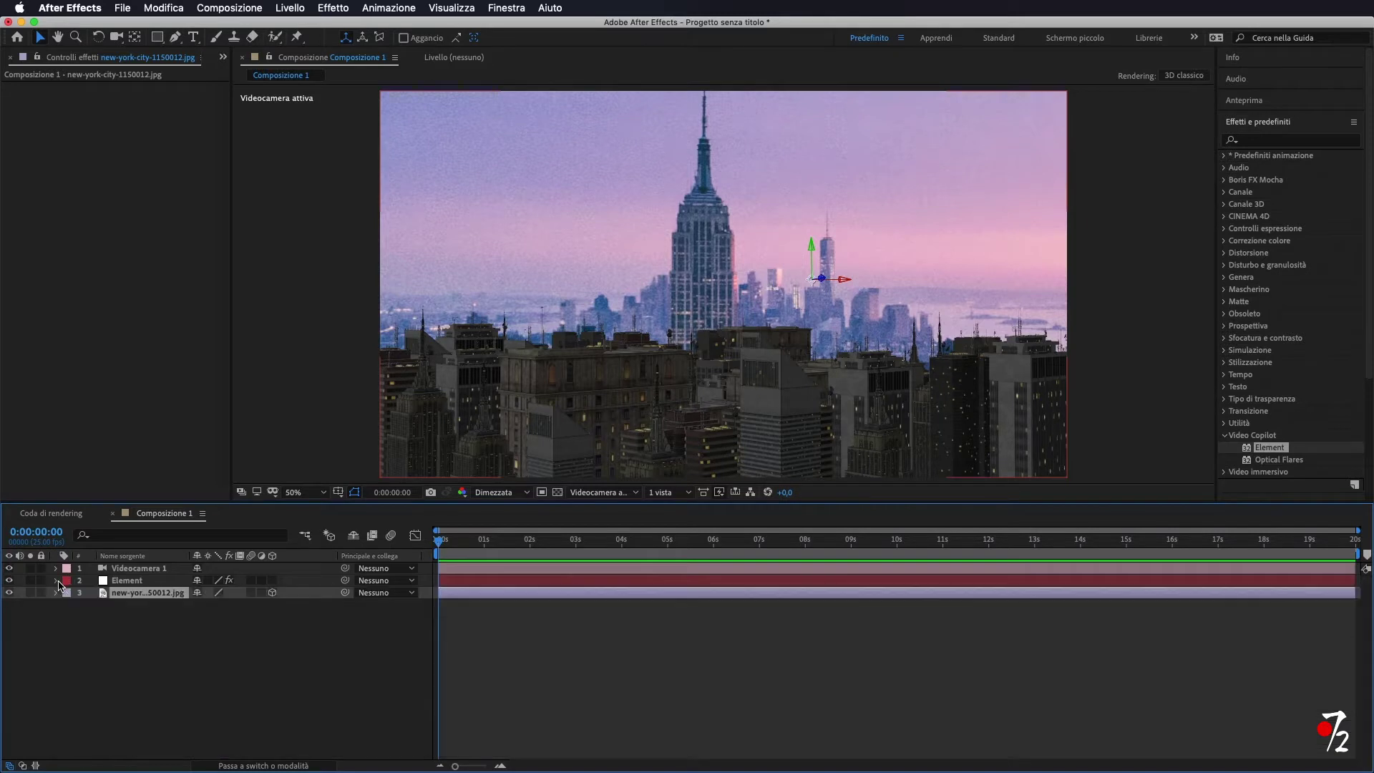
{"action": "left_click", "coordinate": [56, 592]}
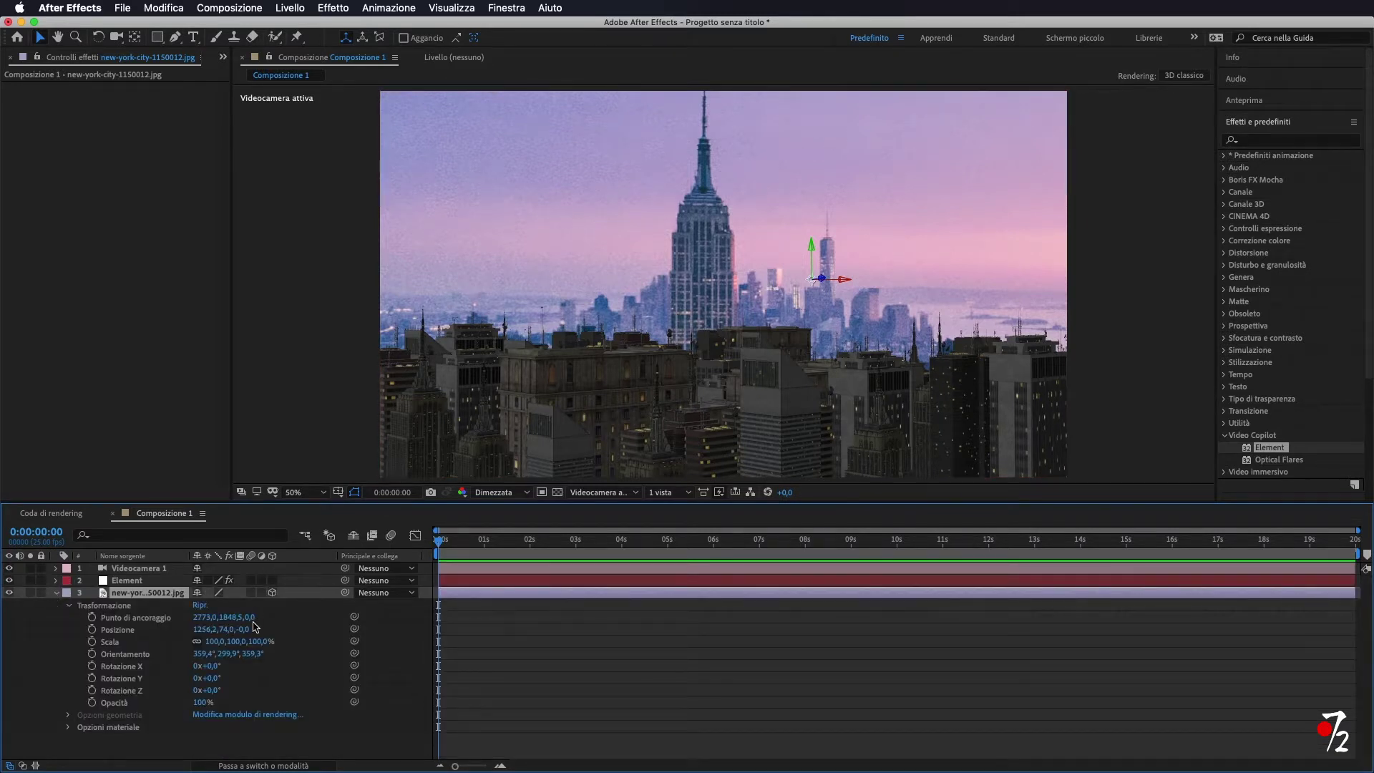
{"action": "left_click_drag", "start_coordinate": [252, 631], "coordinate": [251, 631]}
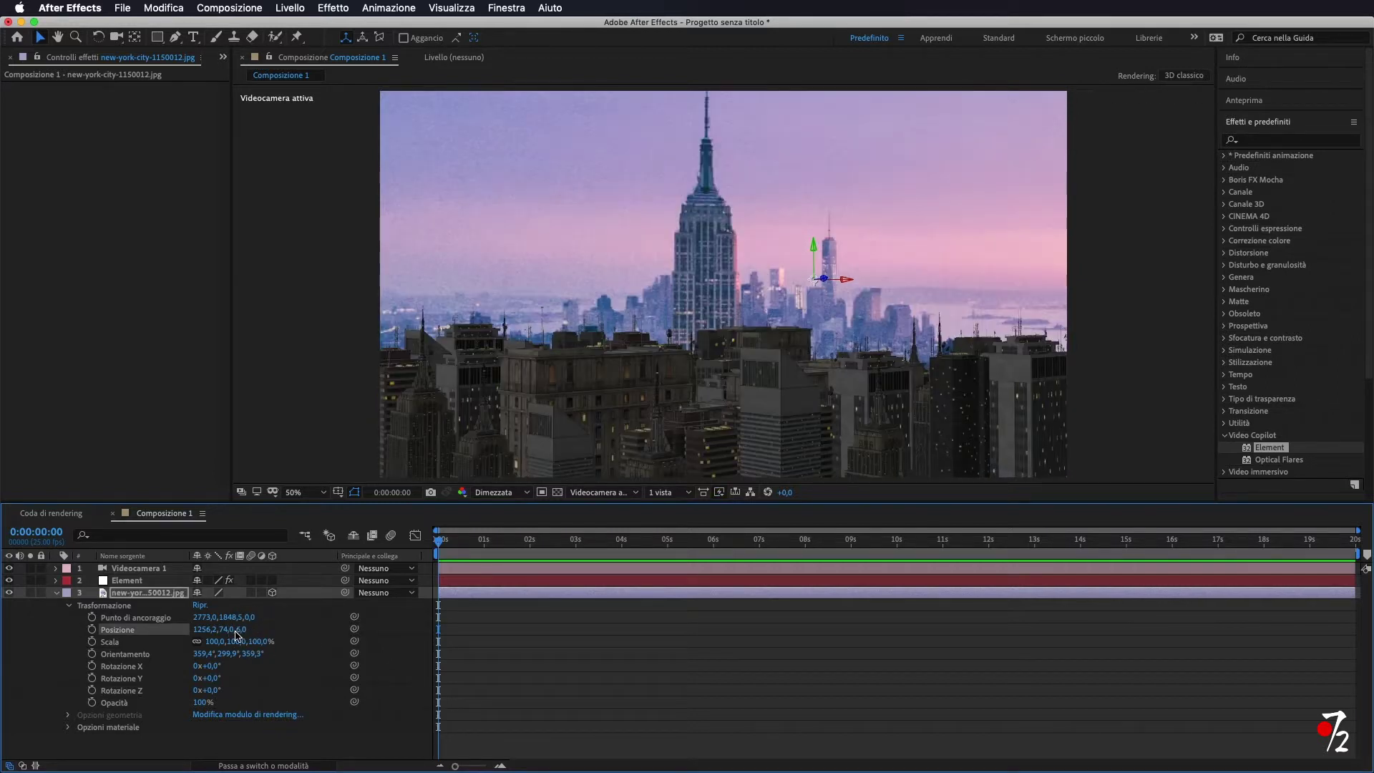
{"action": "left_click_drag", "start_coordinate": [232, 631], "coordinate": [265, 633]}
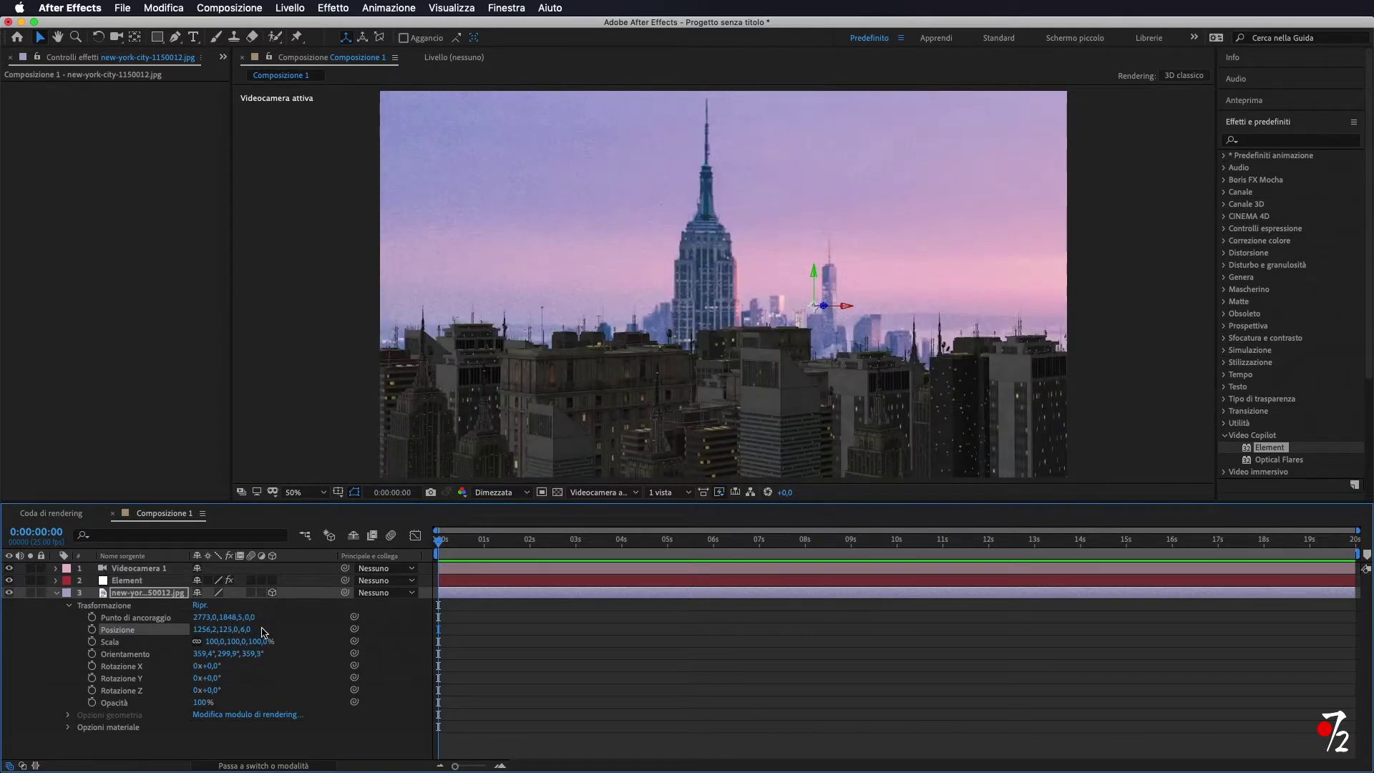
{"action": "left_click_drag", "start_coordinate": [259, 641], "coordinate": [236, 642]}
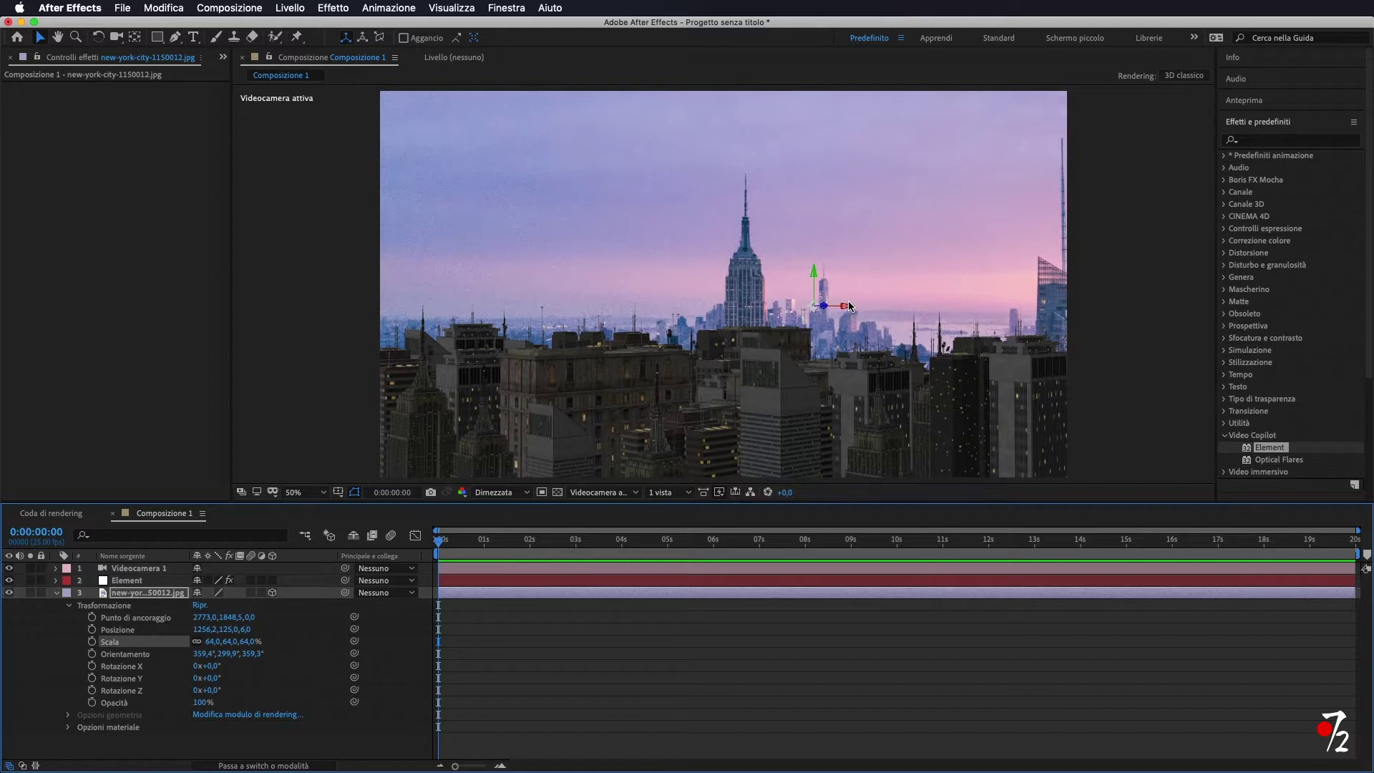
{"action": "left_click_drag", "start_coordinate": [817, 279], "coordinate": [818, 266]}
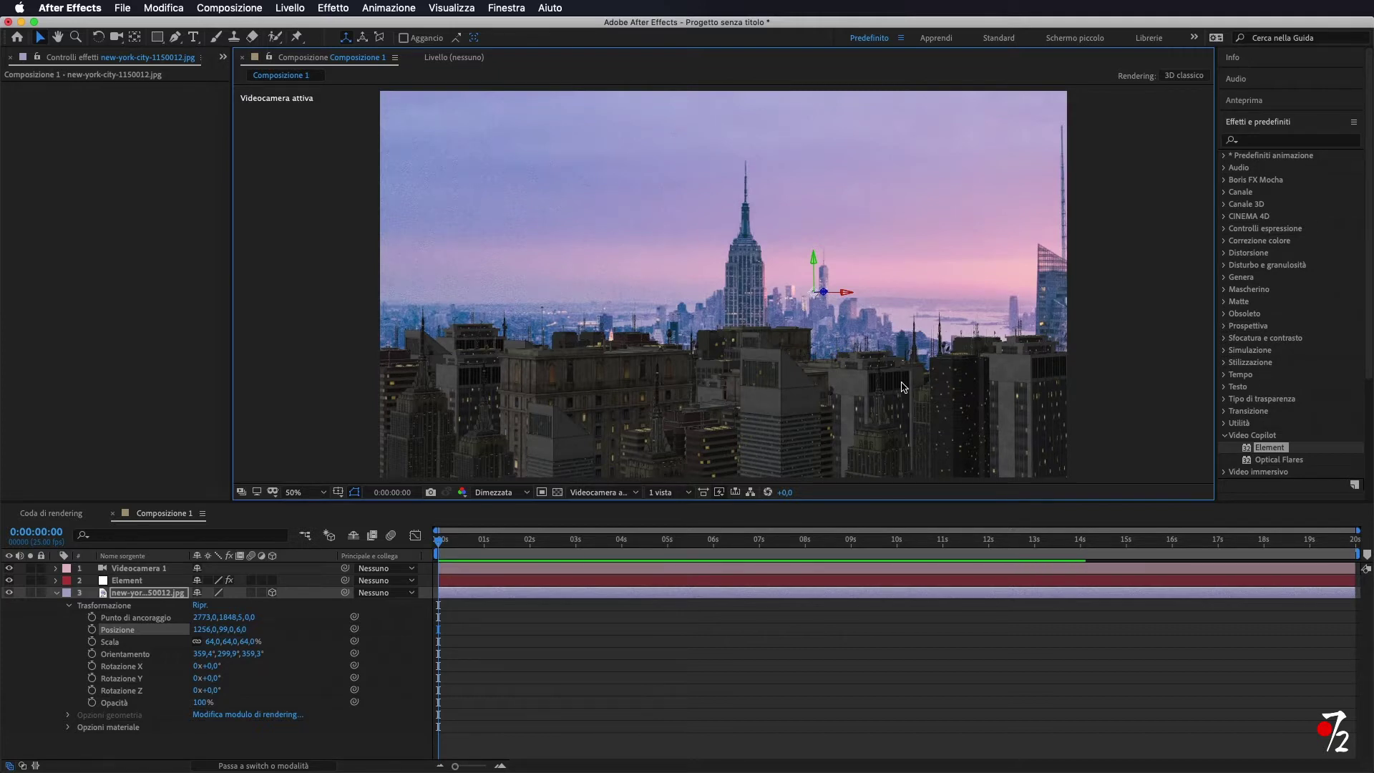
{"action": "left_click", "coordinate": [57, 594]}
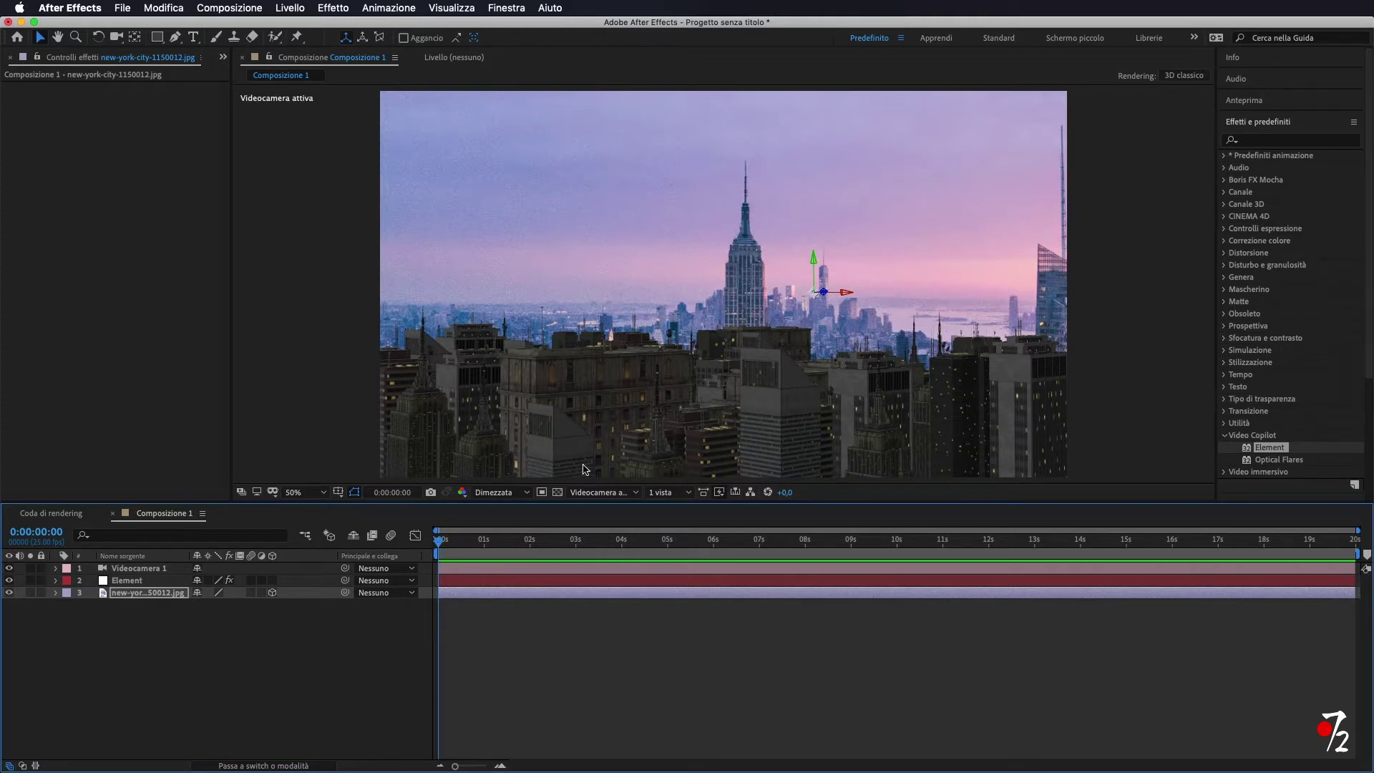
Add an ambient light, Luce Ambiente 1, coloured with pink sampled from the sunset sky
{"action": "left_click", "coordinate": [290, 7]}
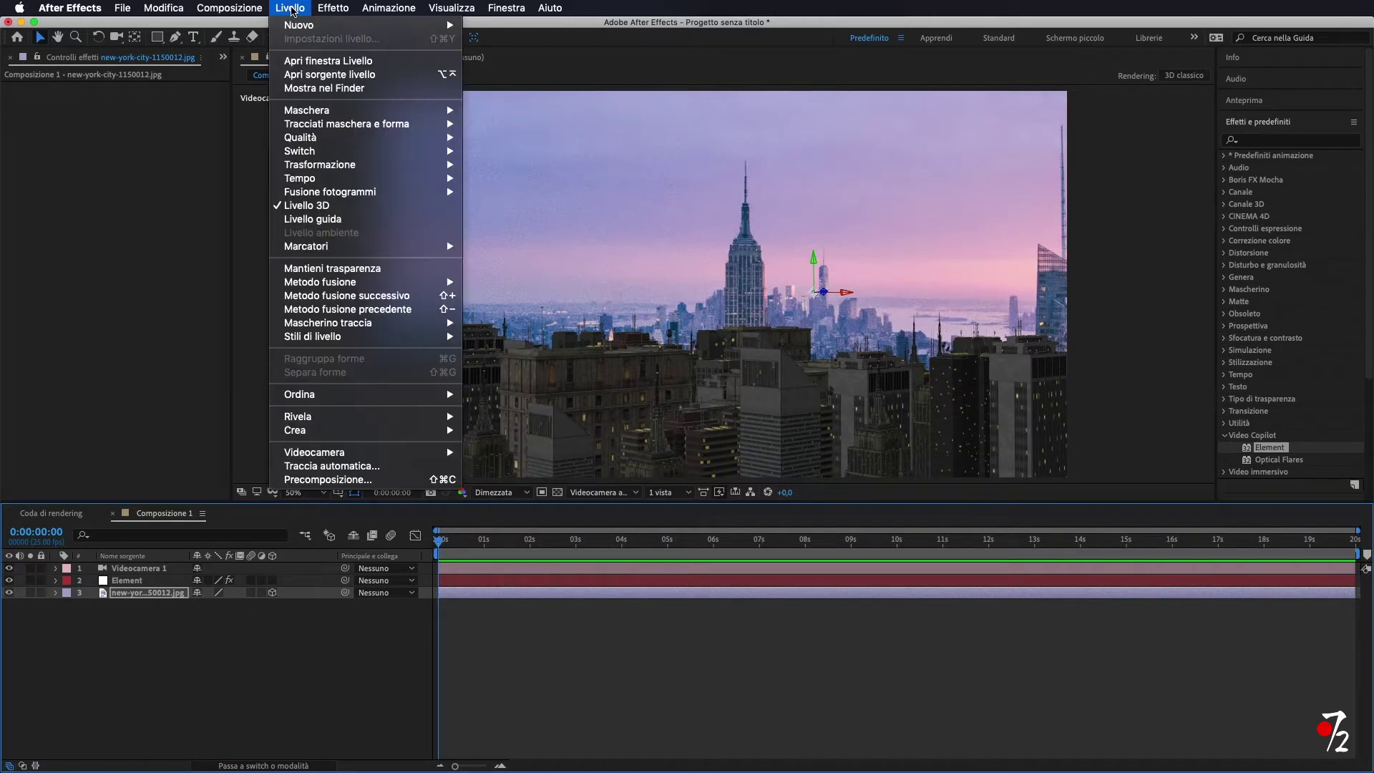
{"action": "mouse_move", "coordinate": [311, 26]}
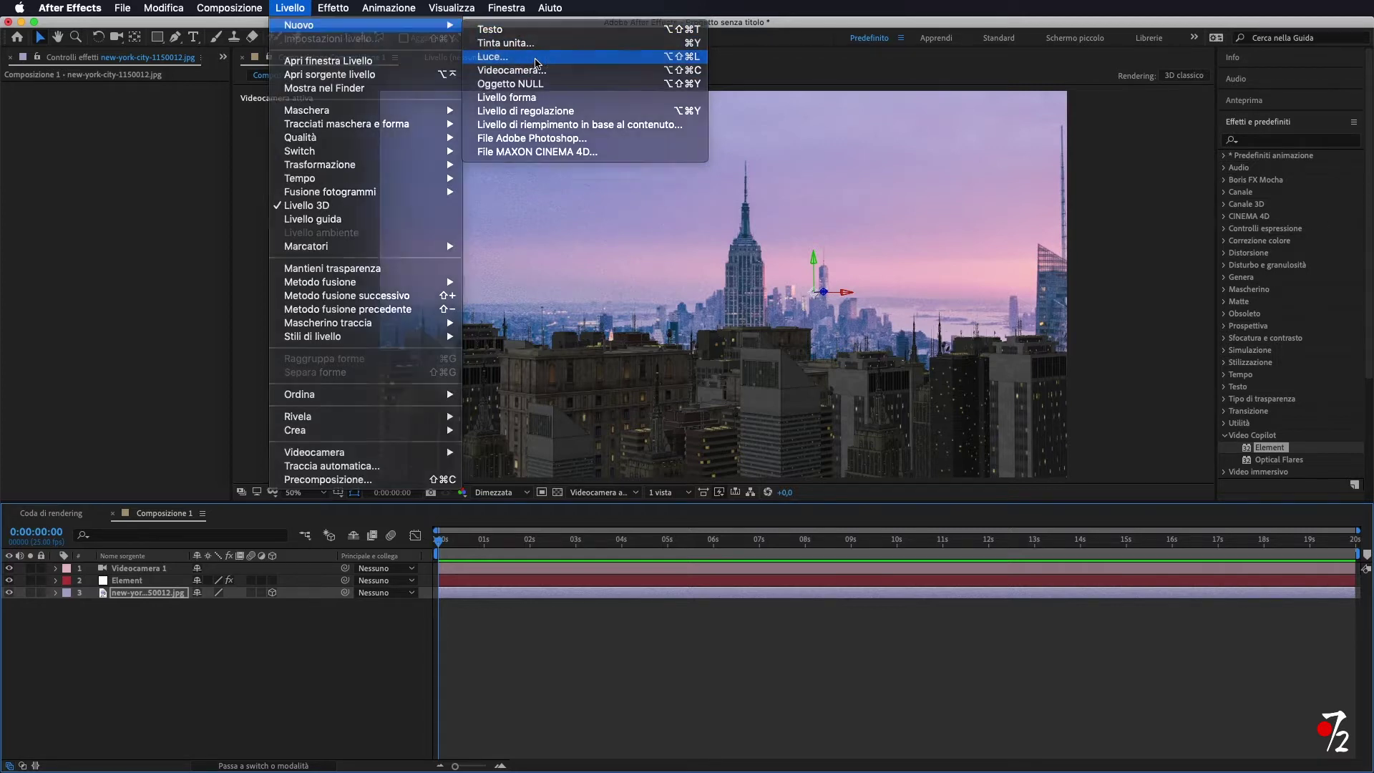
{"action": "left_click", "coordinate": [533, 58]}
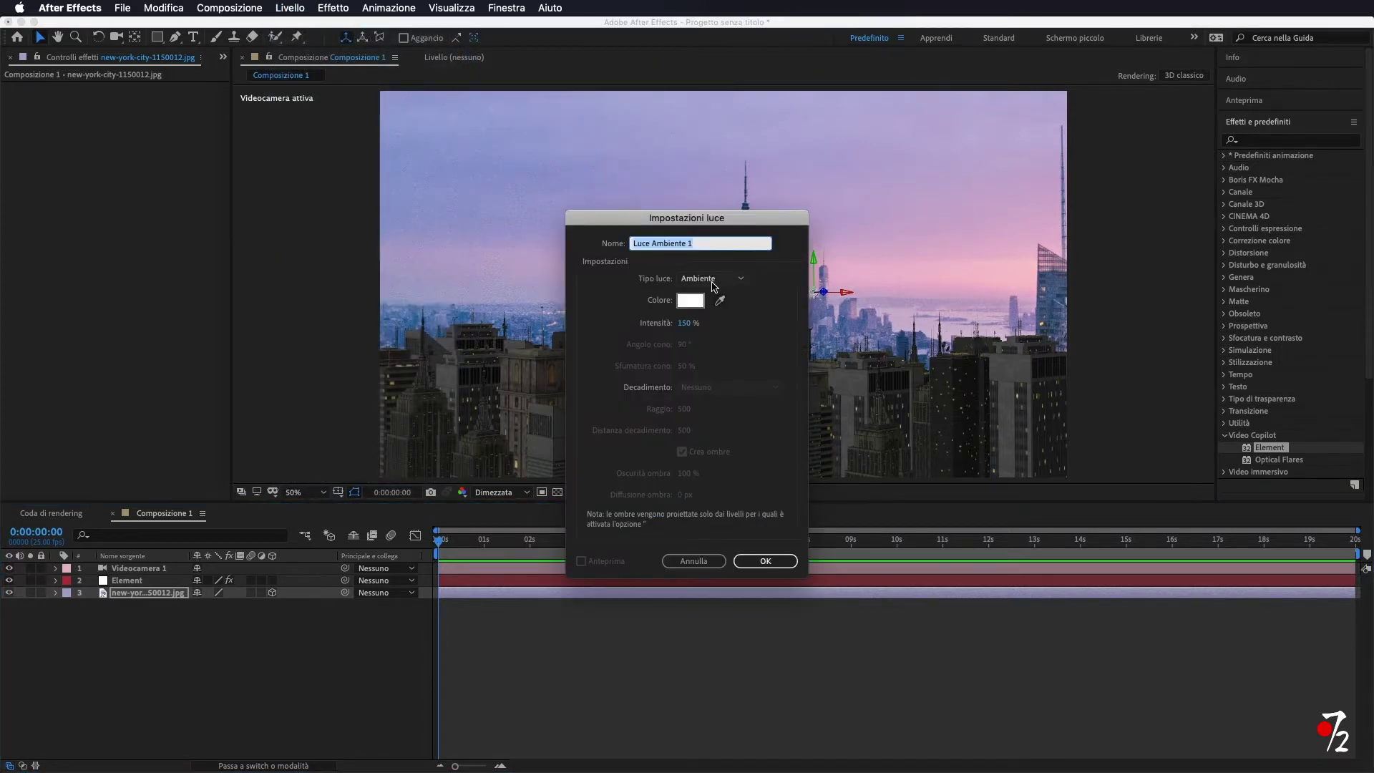
{"action": "left_click", "coordinate": [691, 302]}
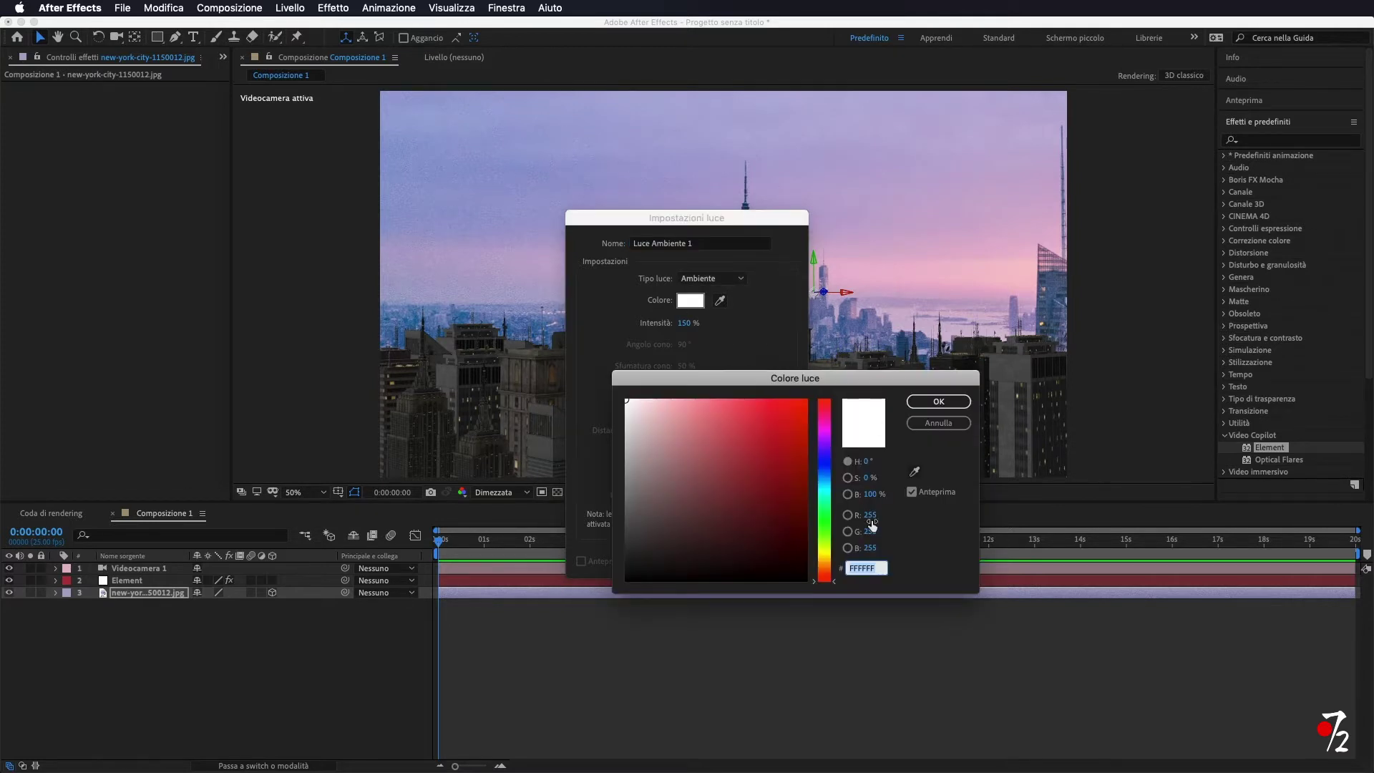
{"action": "left_click", "coordinate": [914, 472]}
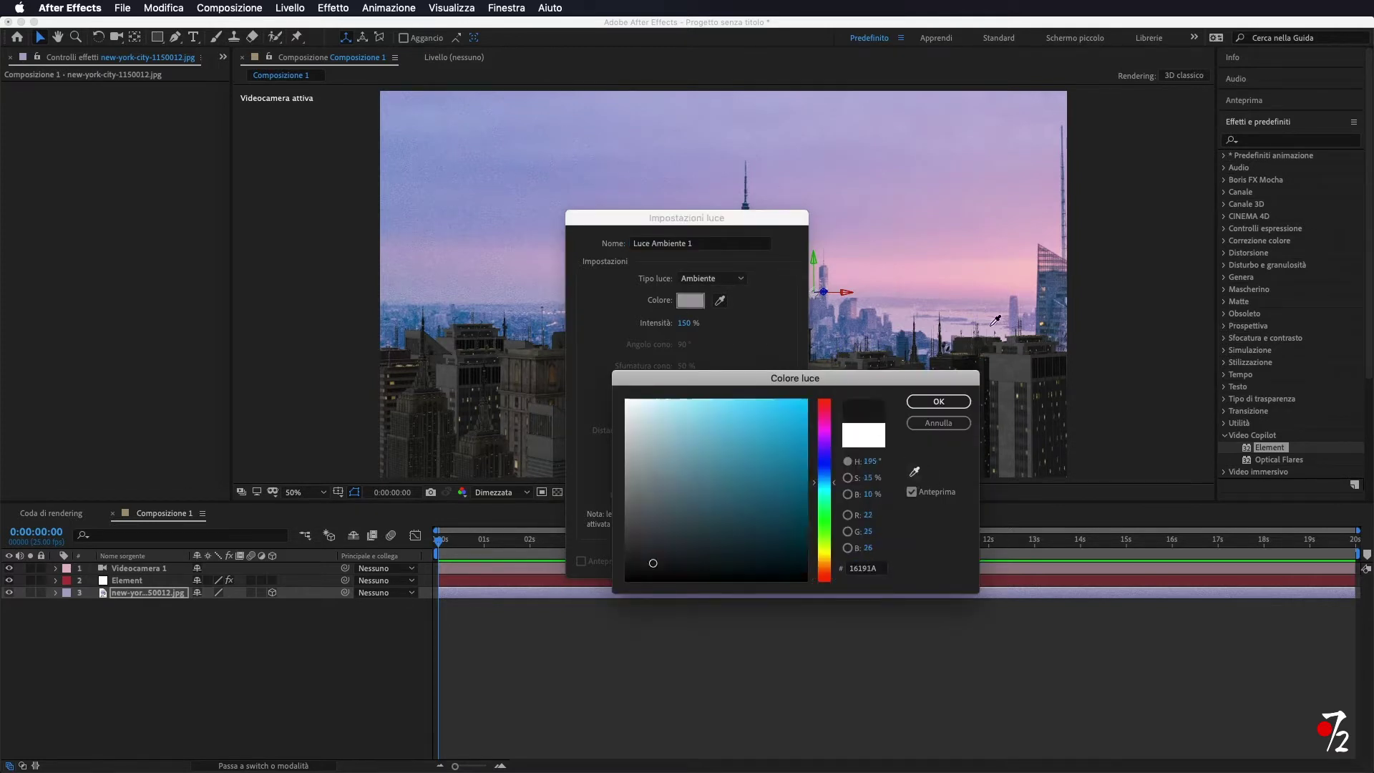
{"action": "left_click", "coordinate": [970, 294]}
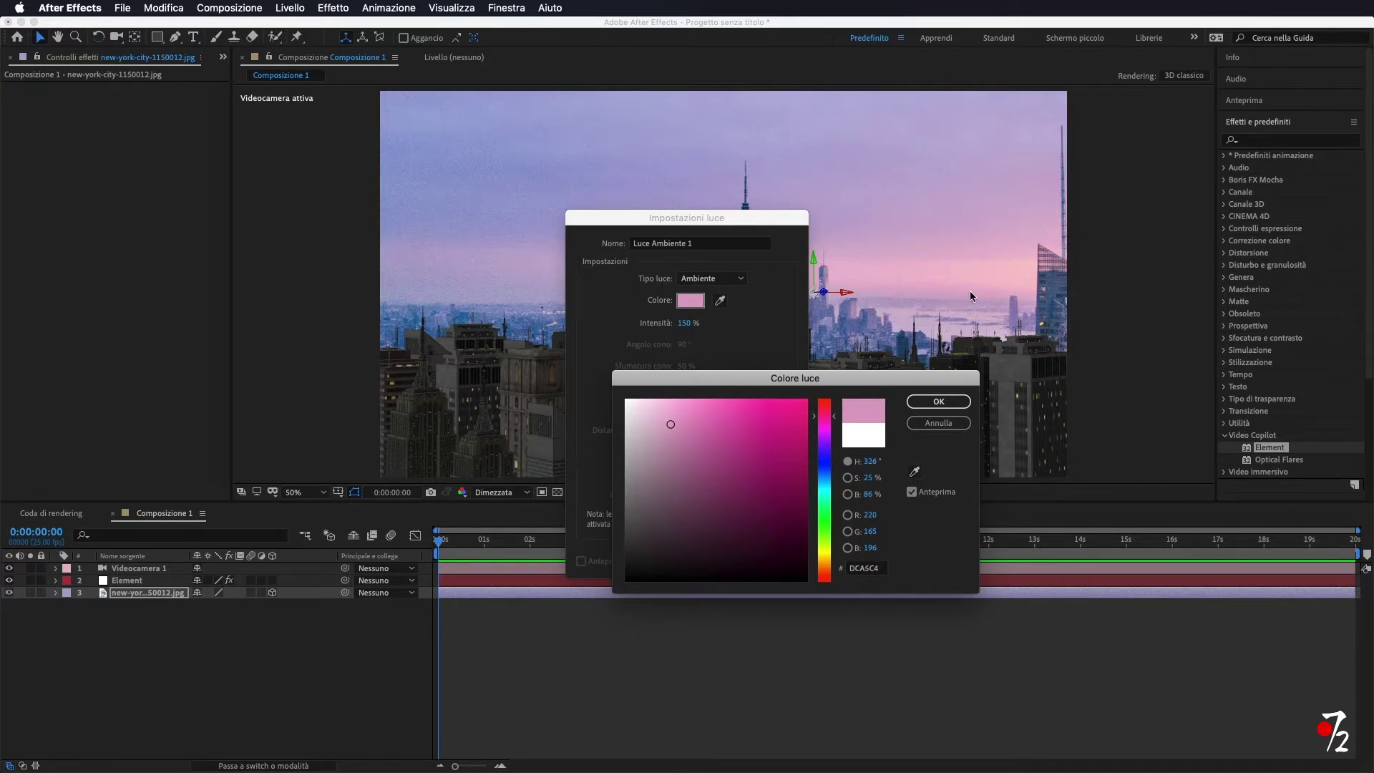
{"action": "left_click", "coordinate": [938, 401]}
{"action": "left_click", "coordinate": [762, 562]}
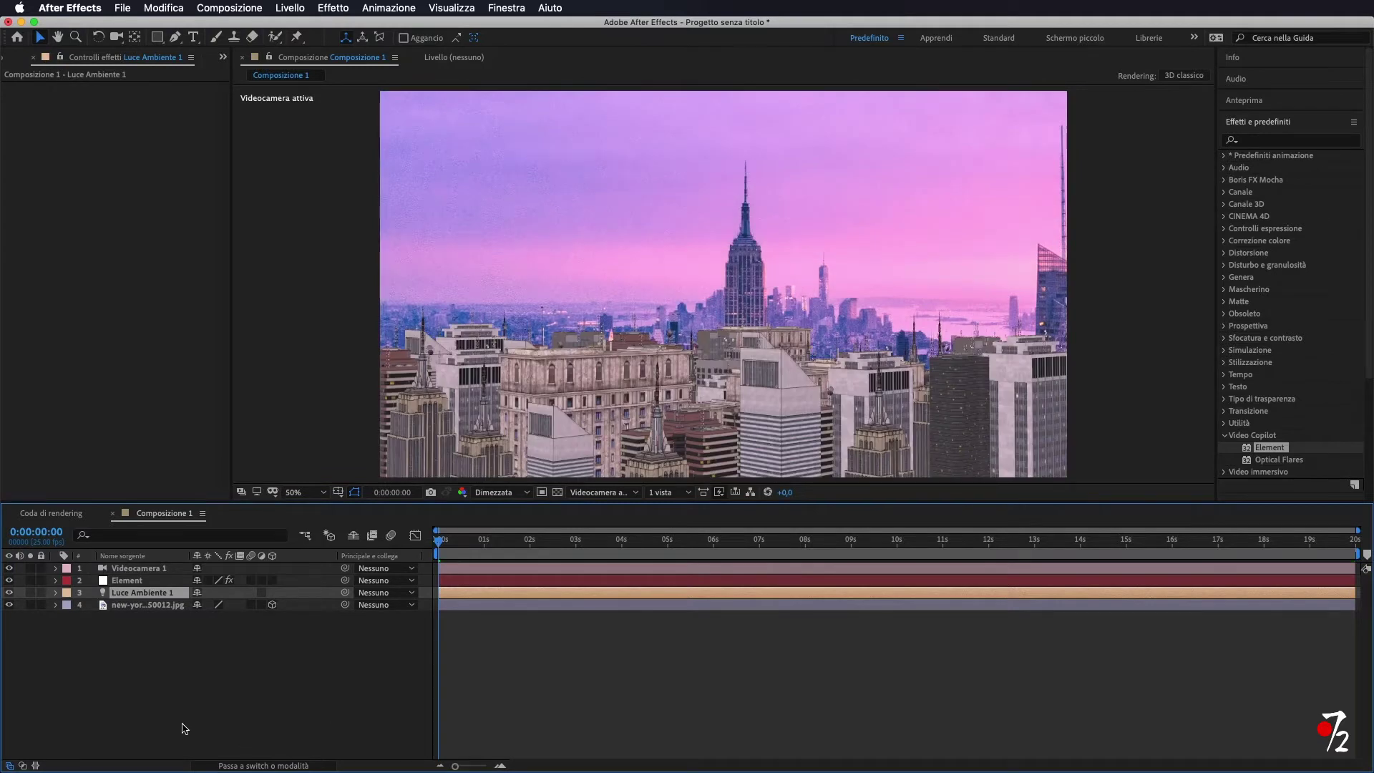
Set the photo layer's Accetta luci option to Disattiva so it ignores the light
{"action": "left_click", "coordinate": [57, 592]}
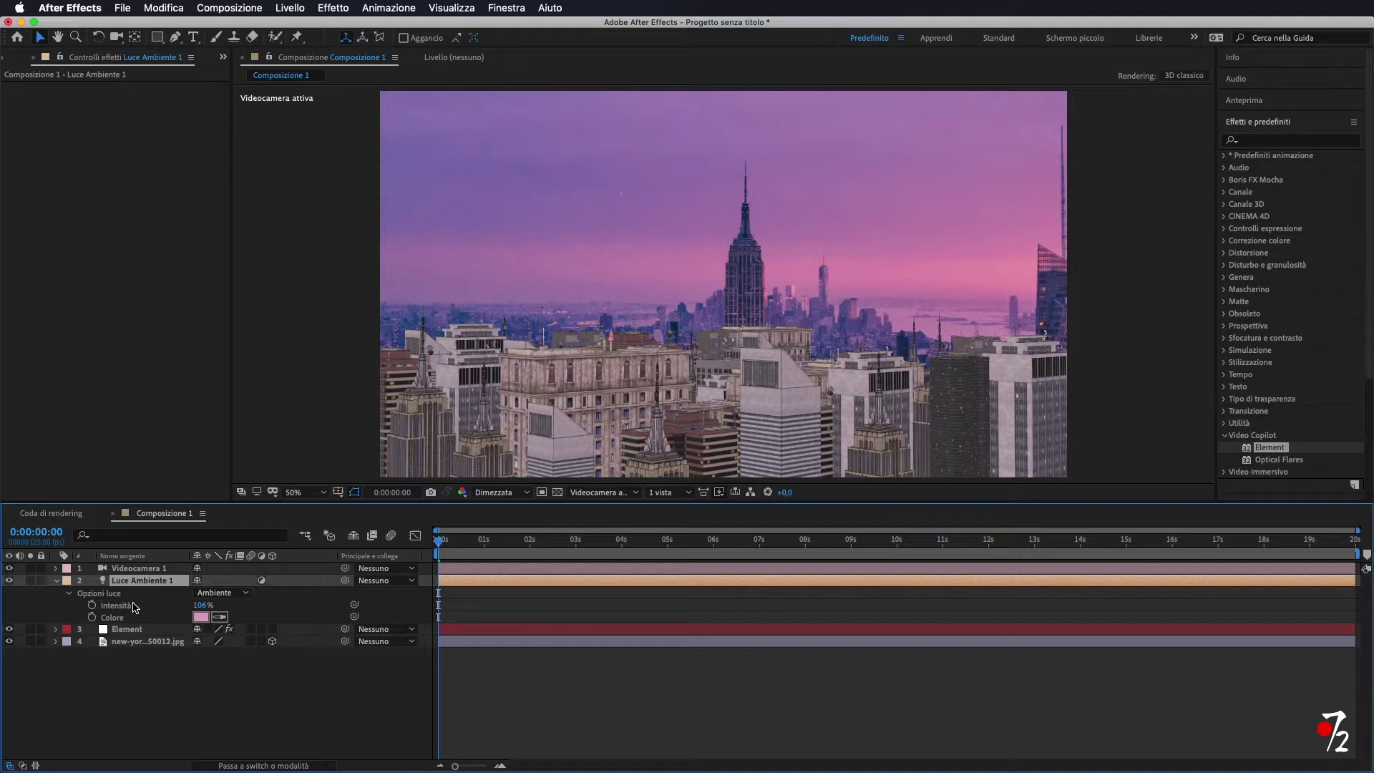
{"action": "left_click", "coordinate": [58, 641]}
{"action": "scroll", "coordinate": [60, 648], "scroll_direction": "down", "scroll_amount": 3}
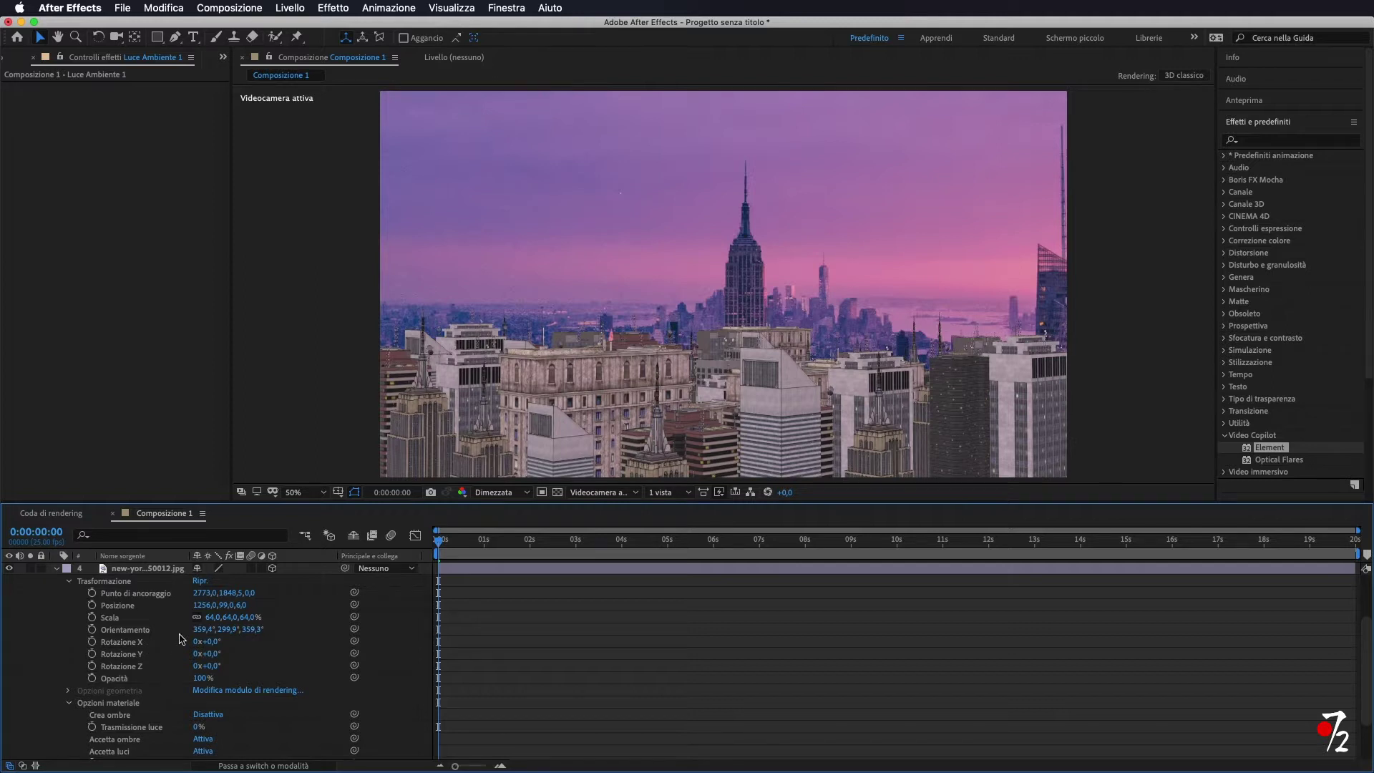
{"action": "scroll", "coordinate": [180, 638], "scroll_direction": "down", "scroll_amount": 3}
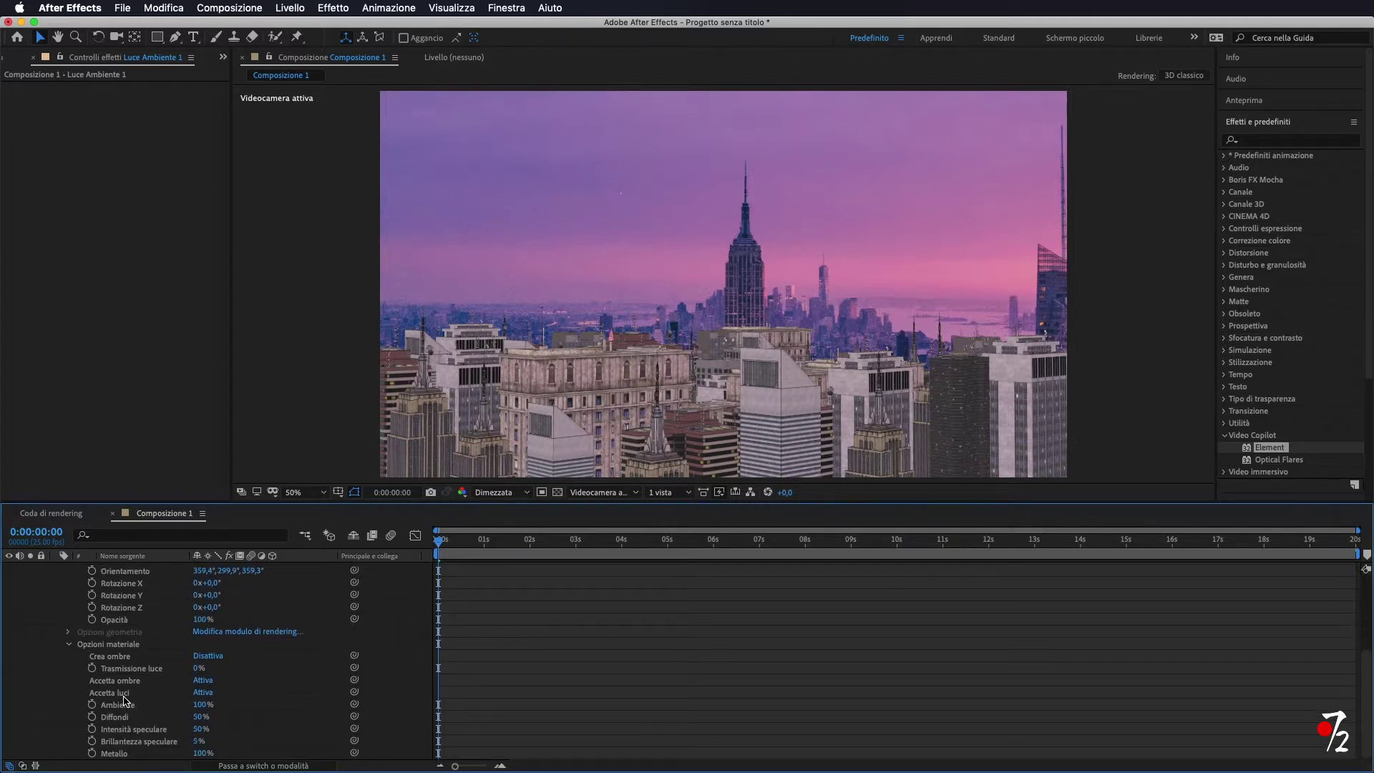
{"action": "left_click", "coordinate": [203, 692]}
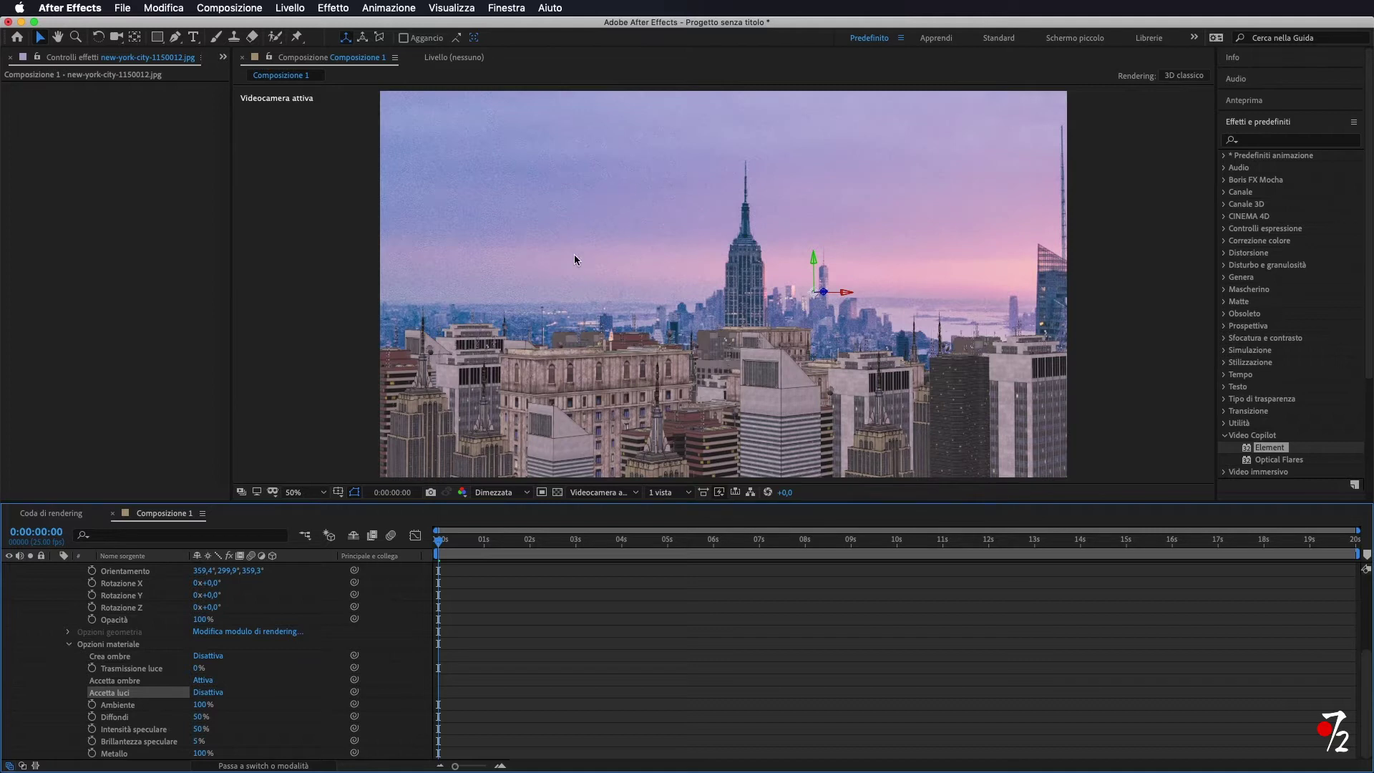
{"action": "scroll", "coordinate": [265, 658], "scroll_direction": "up", "scroll_amount": 5}
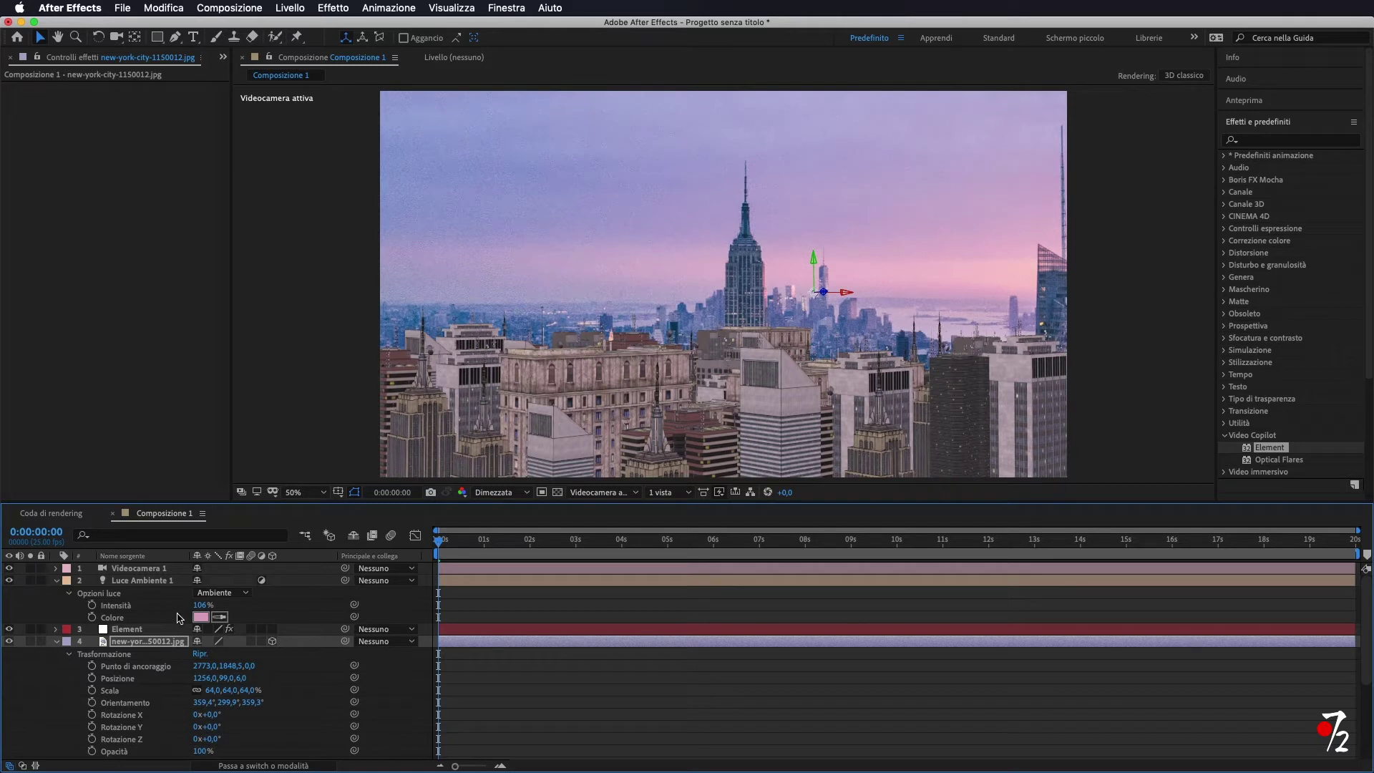
Dim Luce Ambiente 1 to about 37% intensity and tint it blue 436199 sampled from the city
{"action": "left_click_drag", "start_coordinate": [201, 605], "coordinate": [181, 605]}
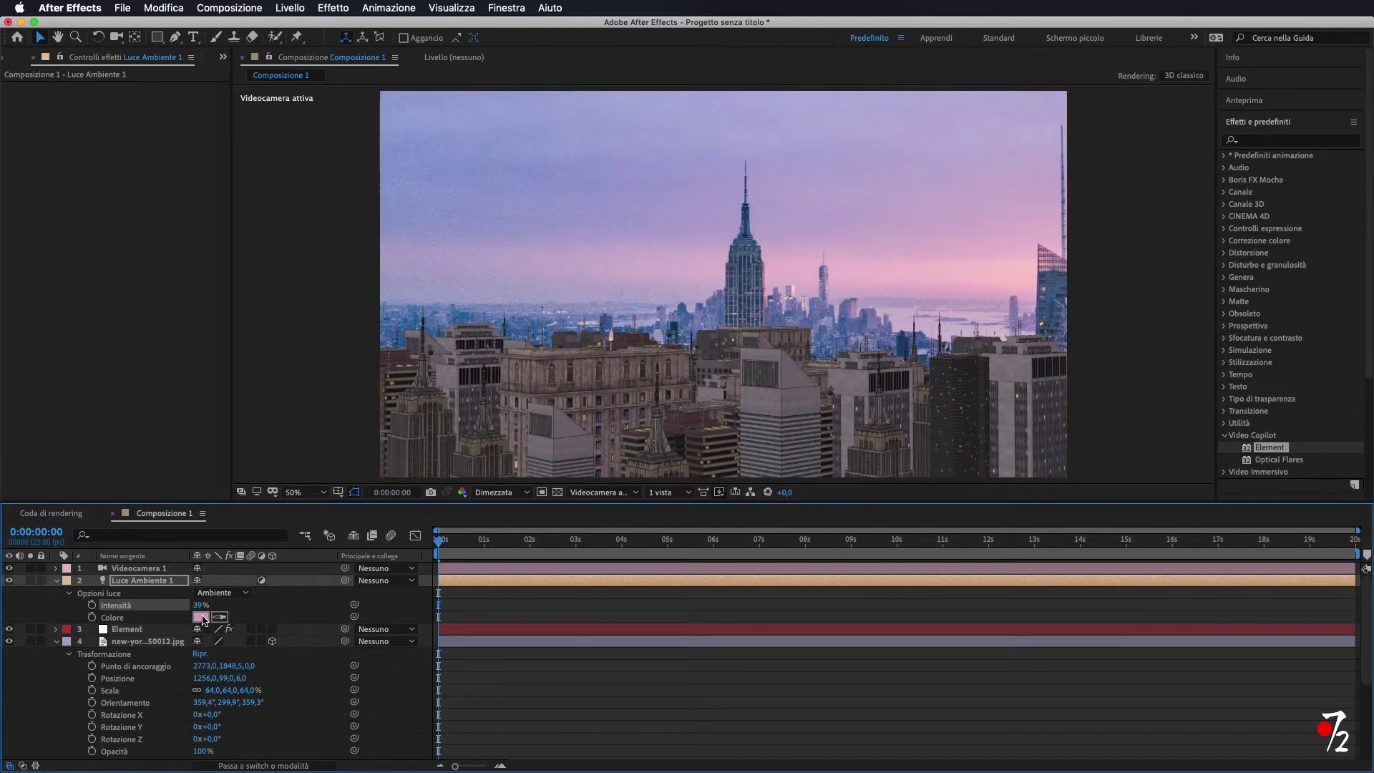
{"action": "left_click", "coordinate": [201, 617]}
{"action": "left_click_drag", "start_coordinate": [836, 423], "coordinate": [834, 437]}
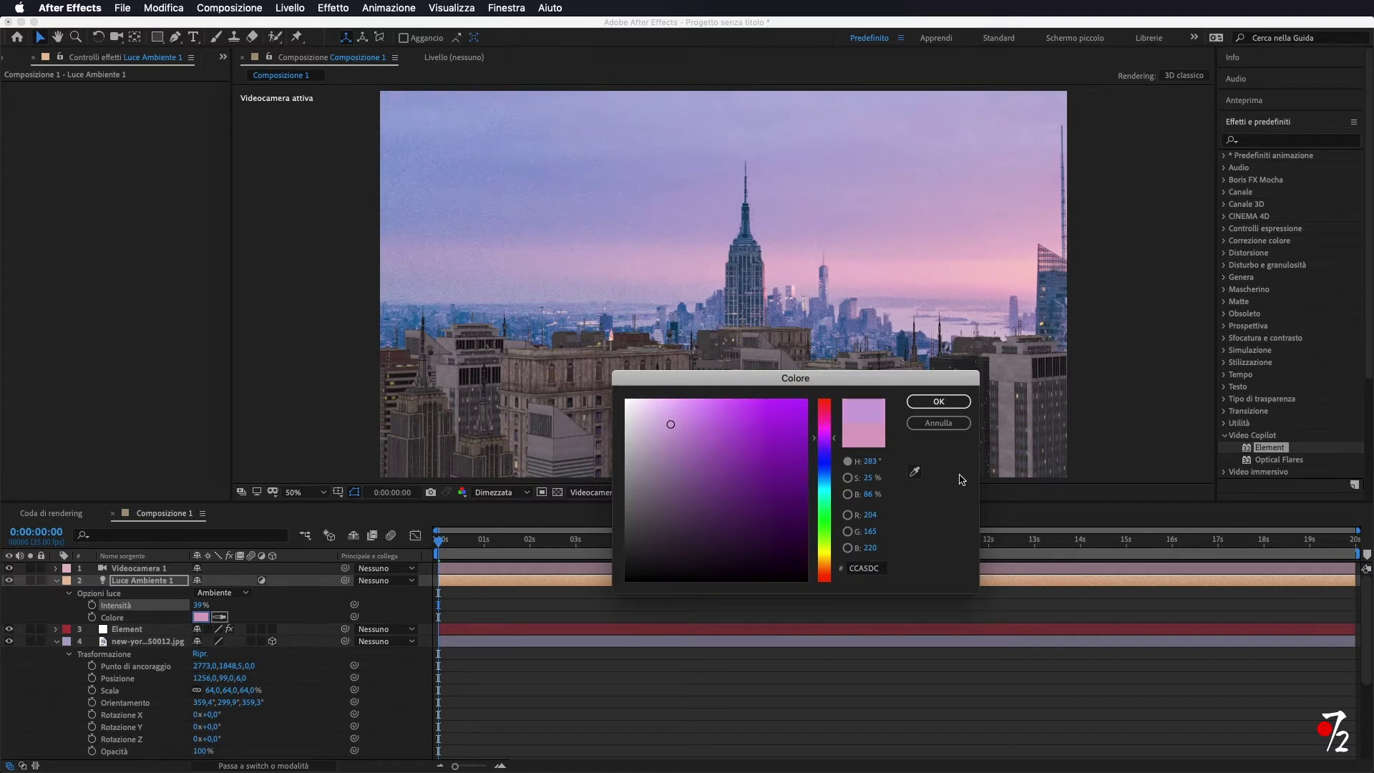
{"action": "left_click", "coordinate": [914, 471]}
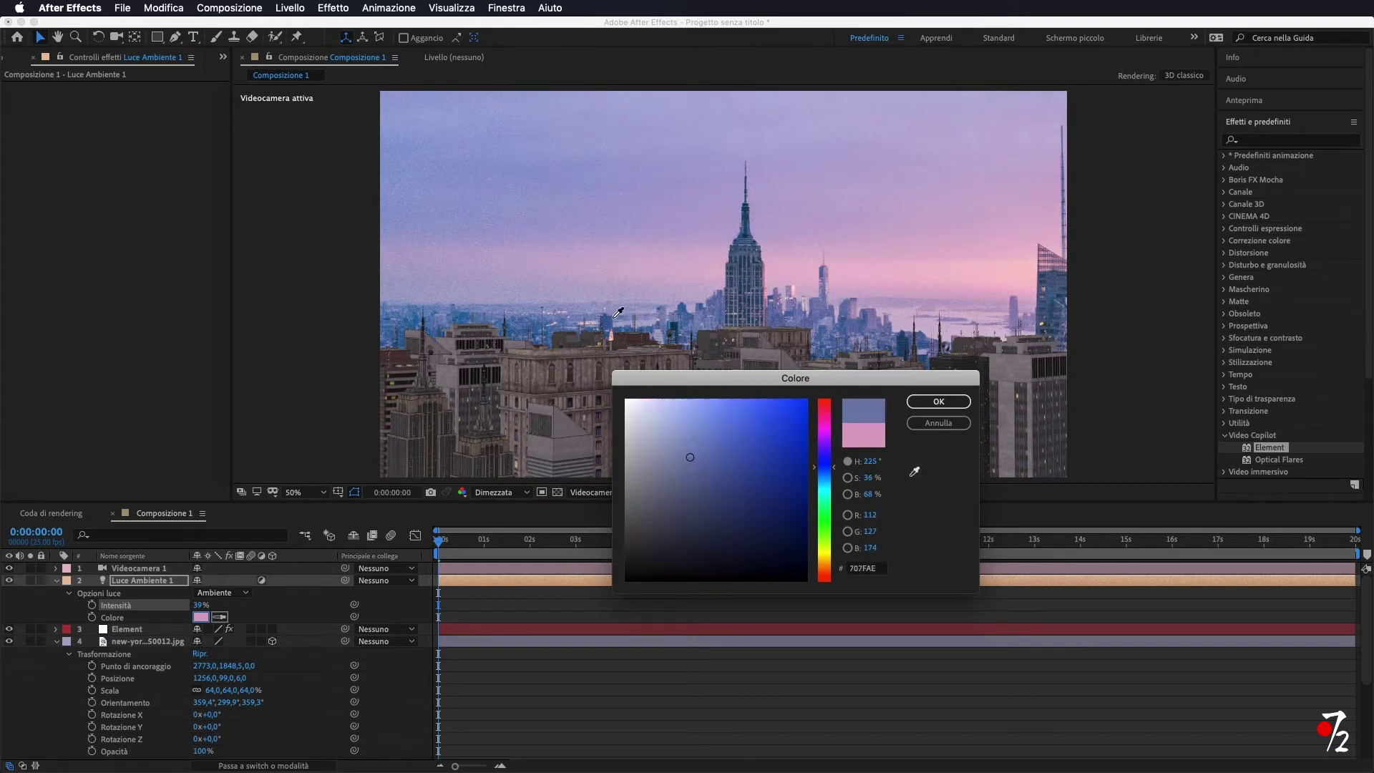
{"action": "left_click", "coordinate": [556, 315]}
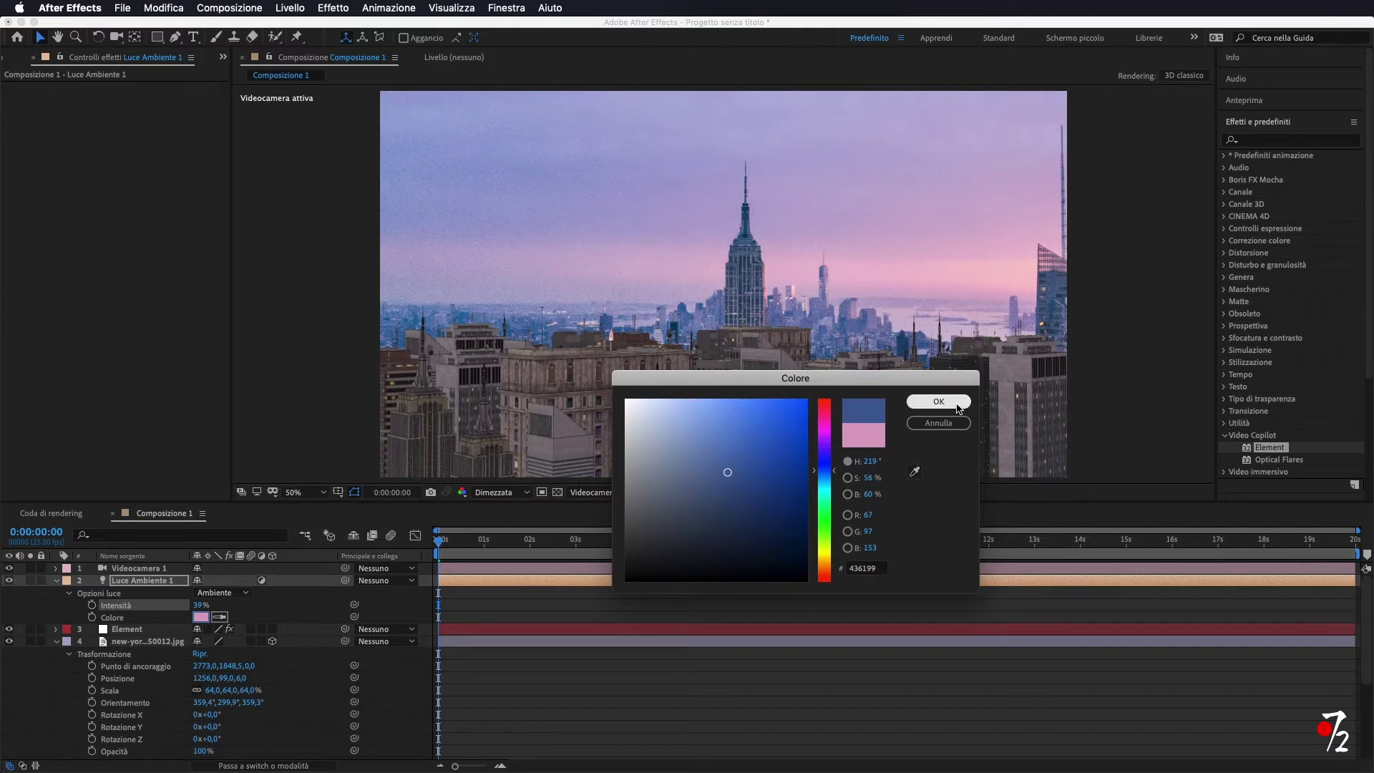
{"action": "left_click", "coordinate": [938, 402]}
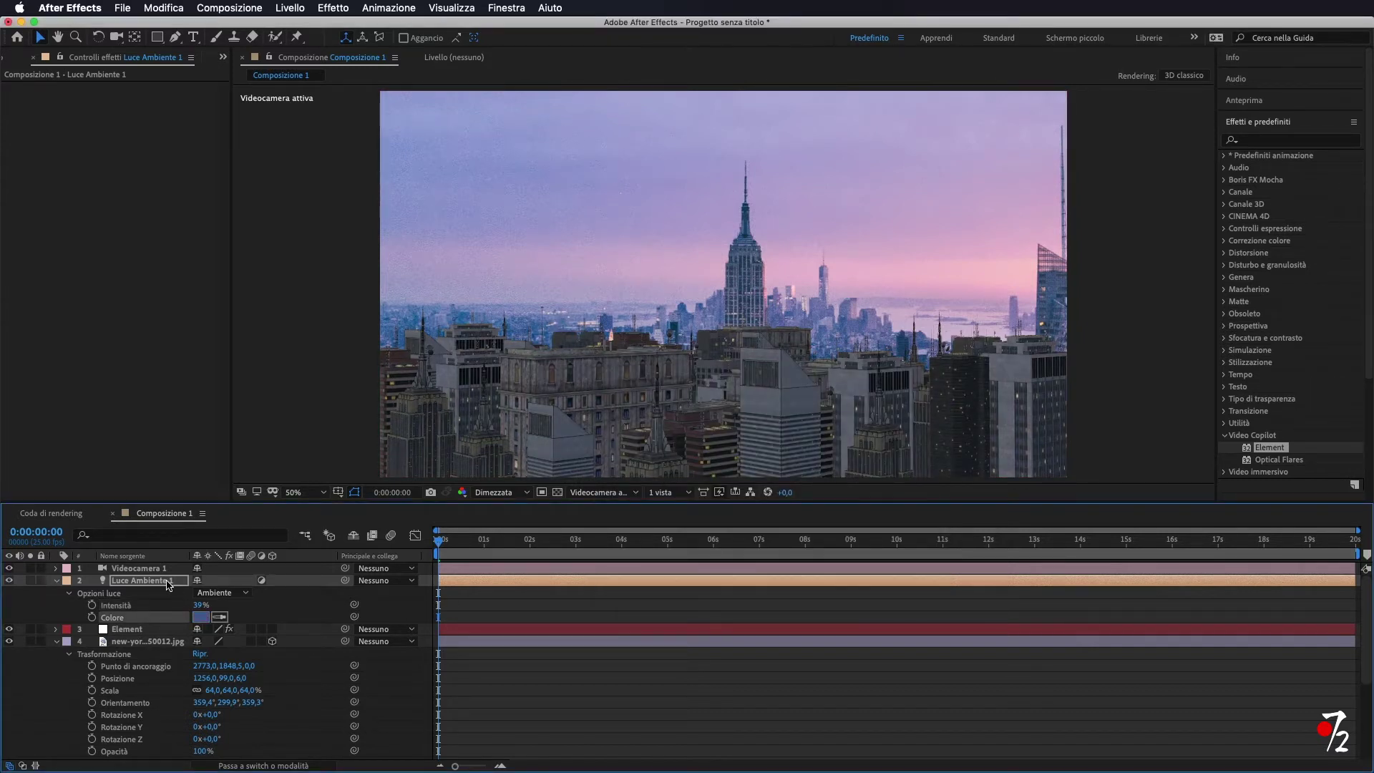
{"action": "left_click_drag", "start_coordinate": [199, 605], "coordinate": [190, 606]}
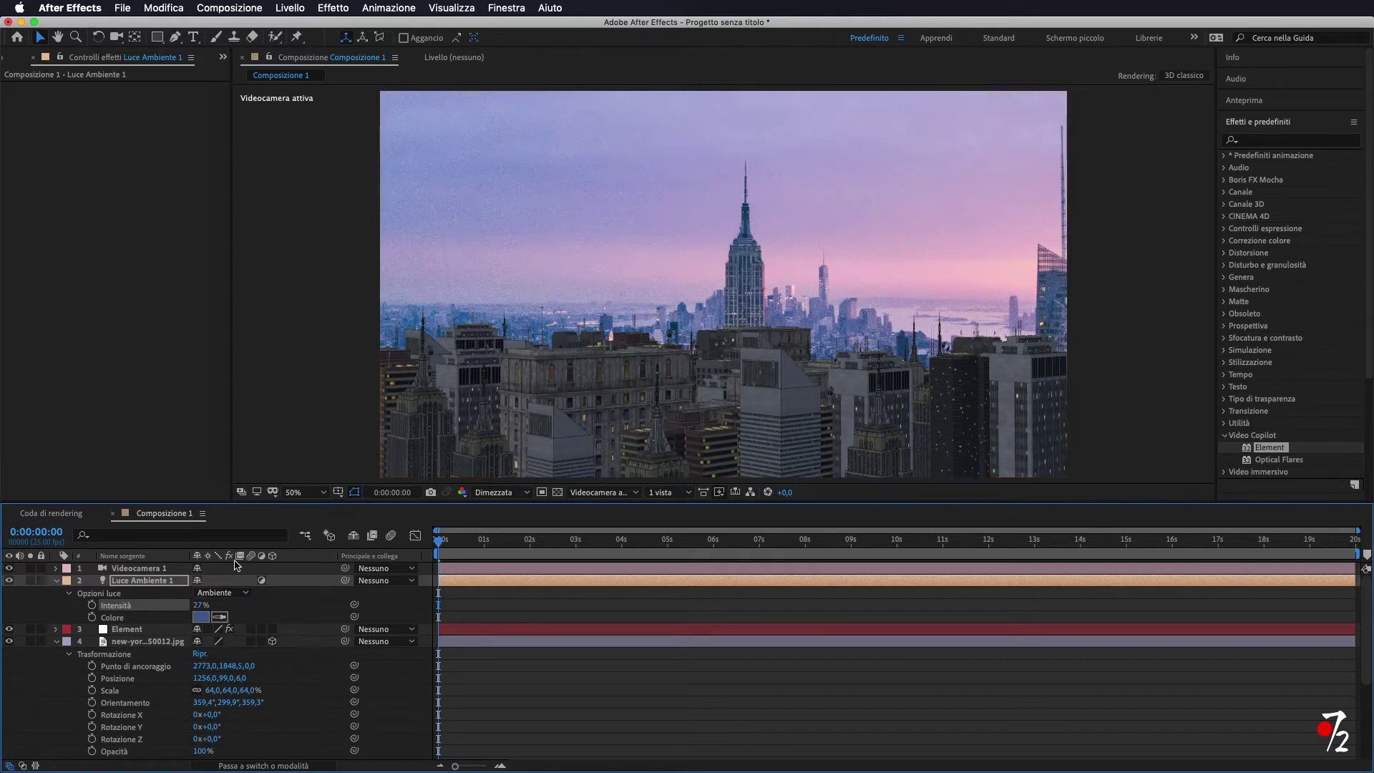
{"action": "left_click", "coordinate": [58, 642]}
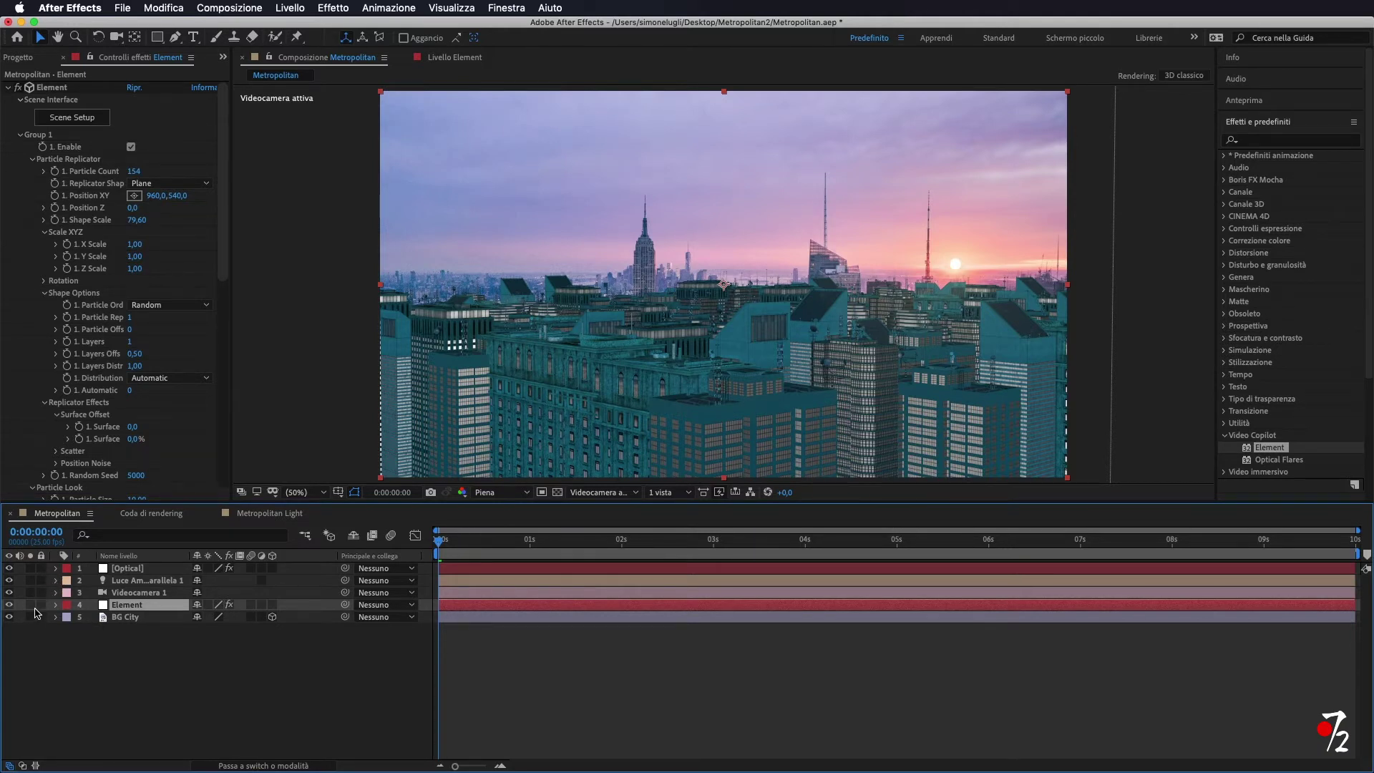
{"action": "left_click", "coordinate": [56, 593]}
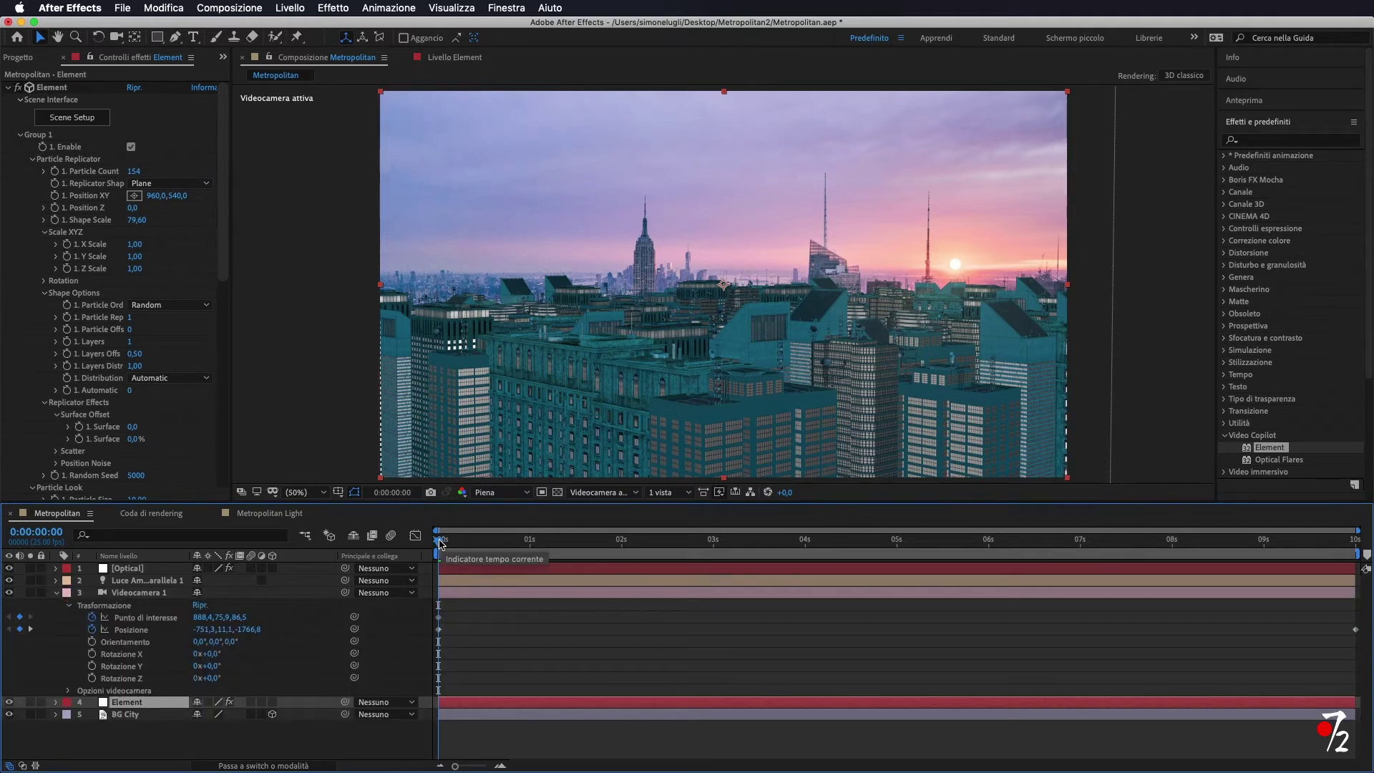
{"action": "left_click_drag", "start_coordinate": [446, 543], "coordinate": [535, 548]}
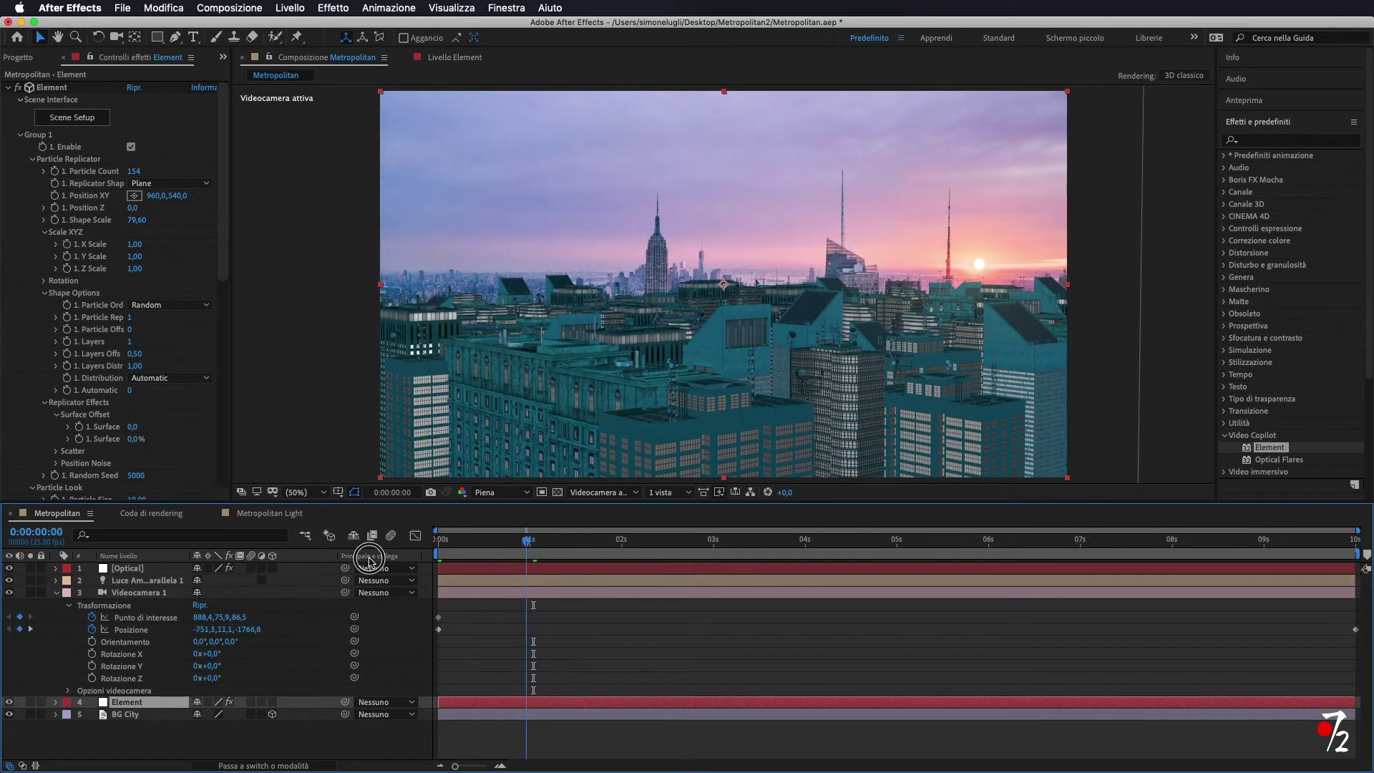
{"action": "key", "text": "Home"}
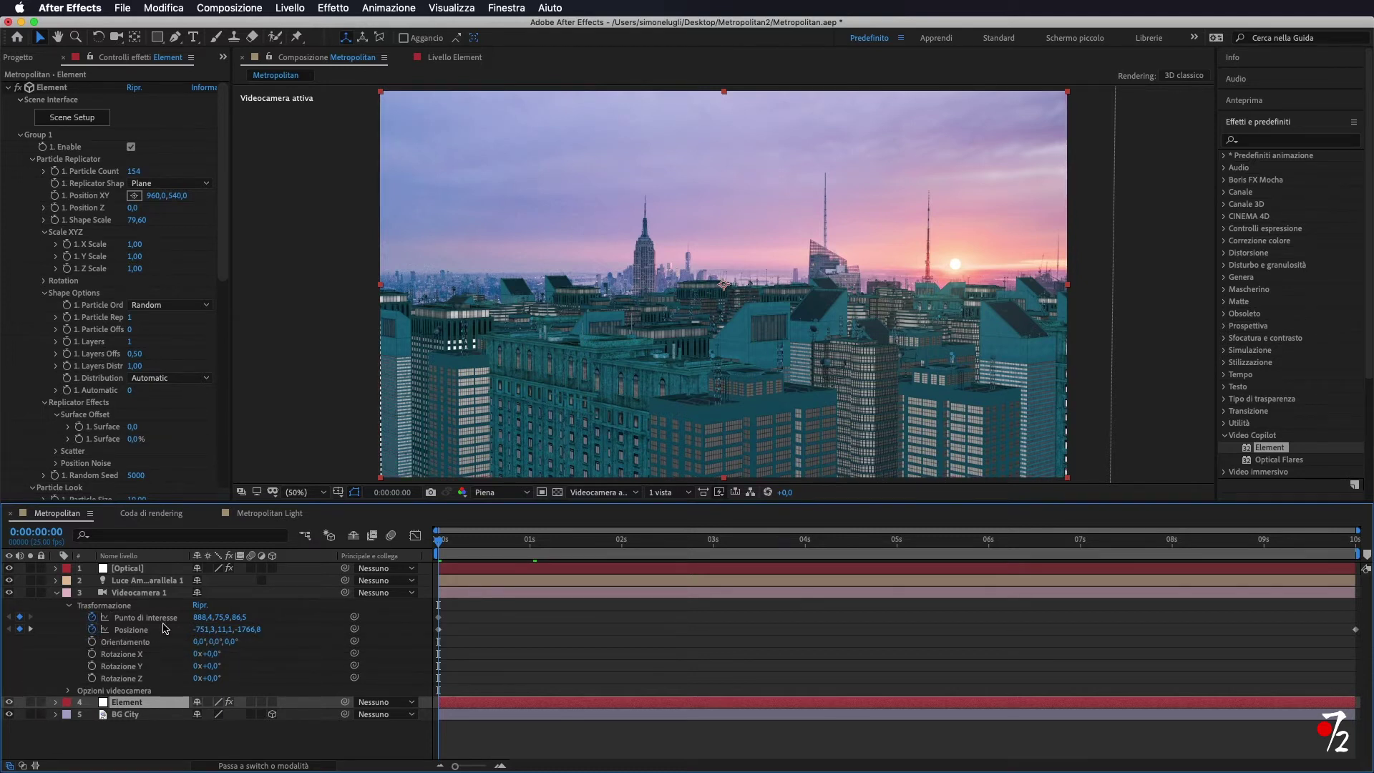
{"action": "mouse_move", "coordinate": [442, 548]}
{"action": "left_mouse_down"}
{"action": "mouse_move", "coordinate": [1177, 600]}
{"action": "mouse_move", "coordinate": [1357, 593]}
{"action": "left_mouse_up"}
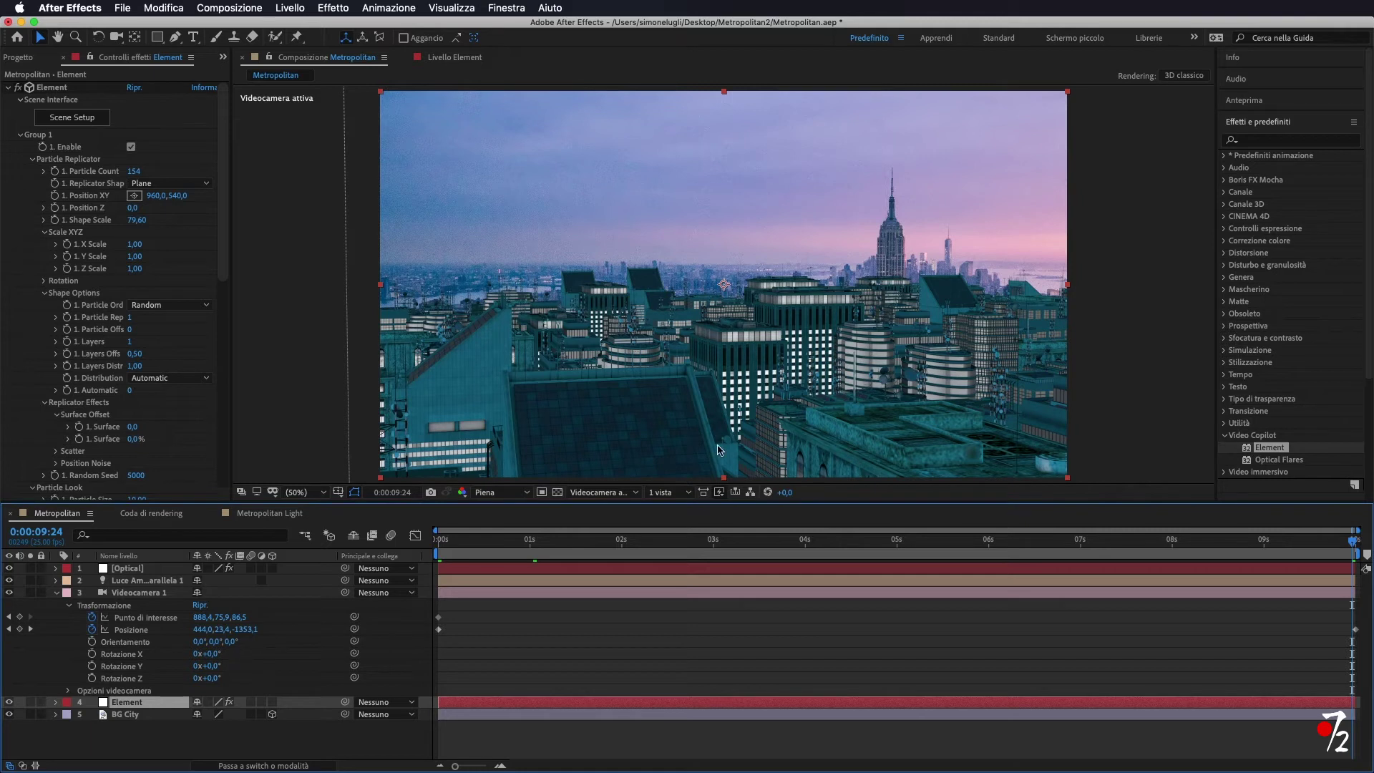
{"action": "left_click", "coordinate": [115, 37]}
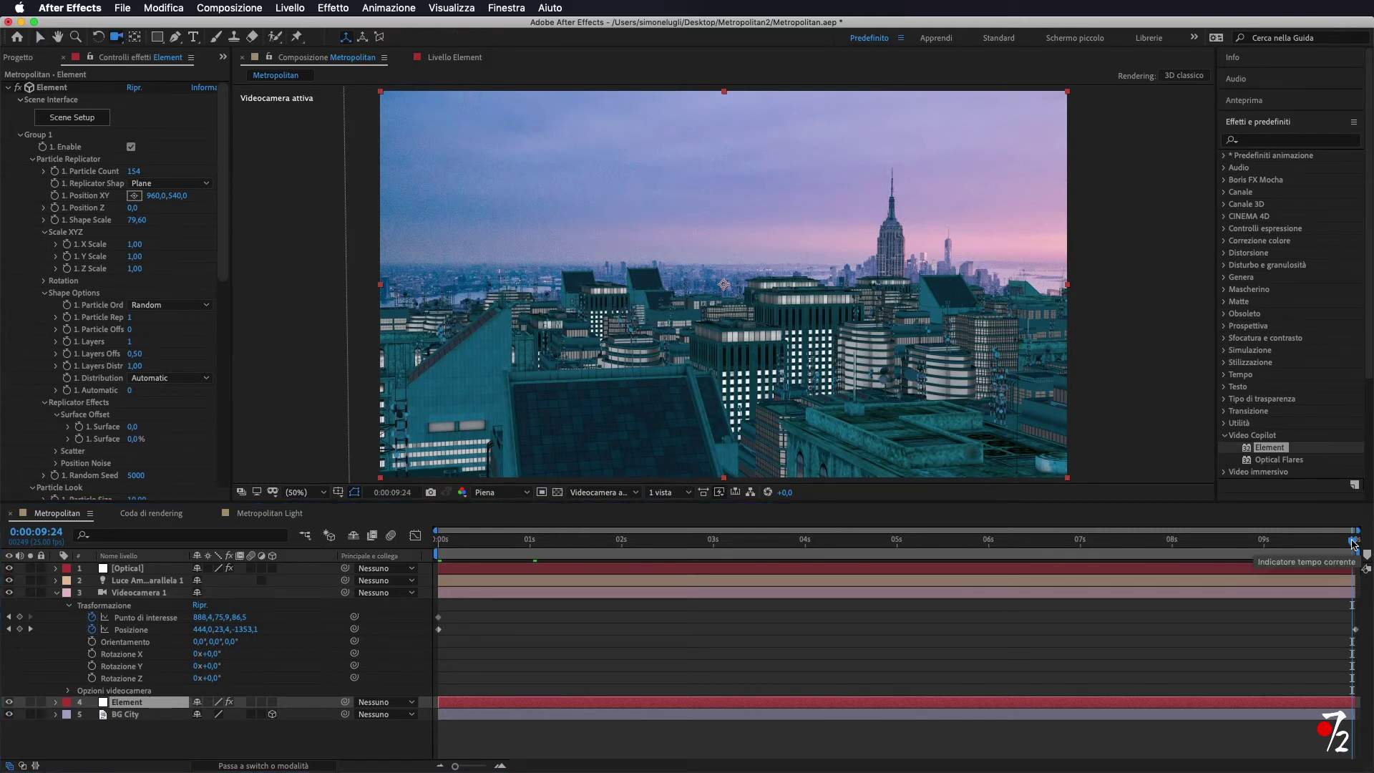
{"action": "left_click_drag", "start_coordinate": [1354, 544], "coordinate": [421, 559]}
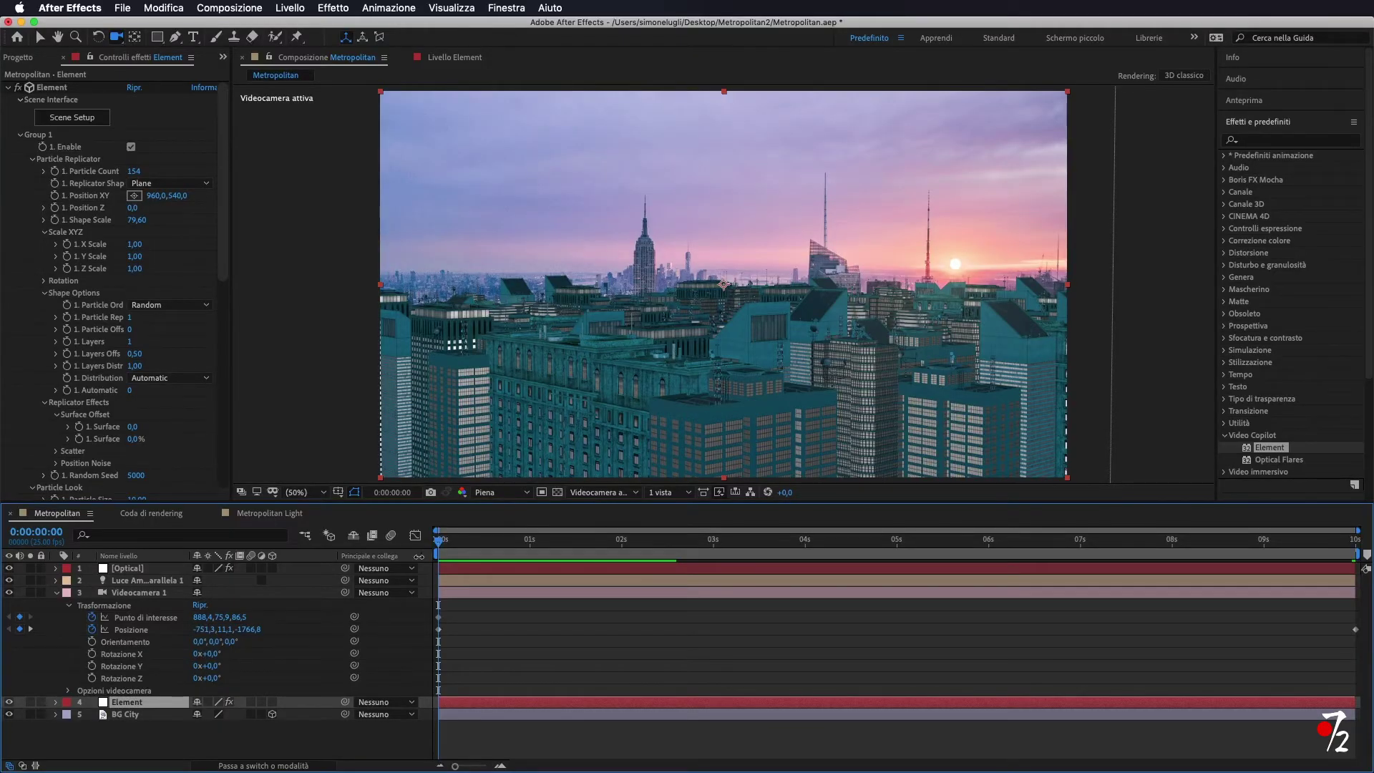
{"action": "left_click", "coordinate": [37, 33]}
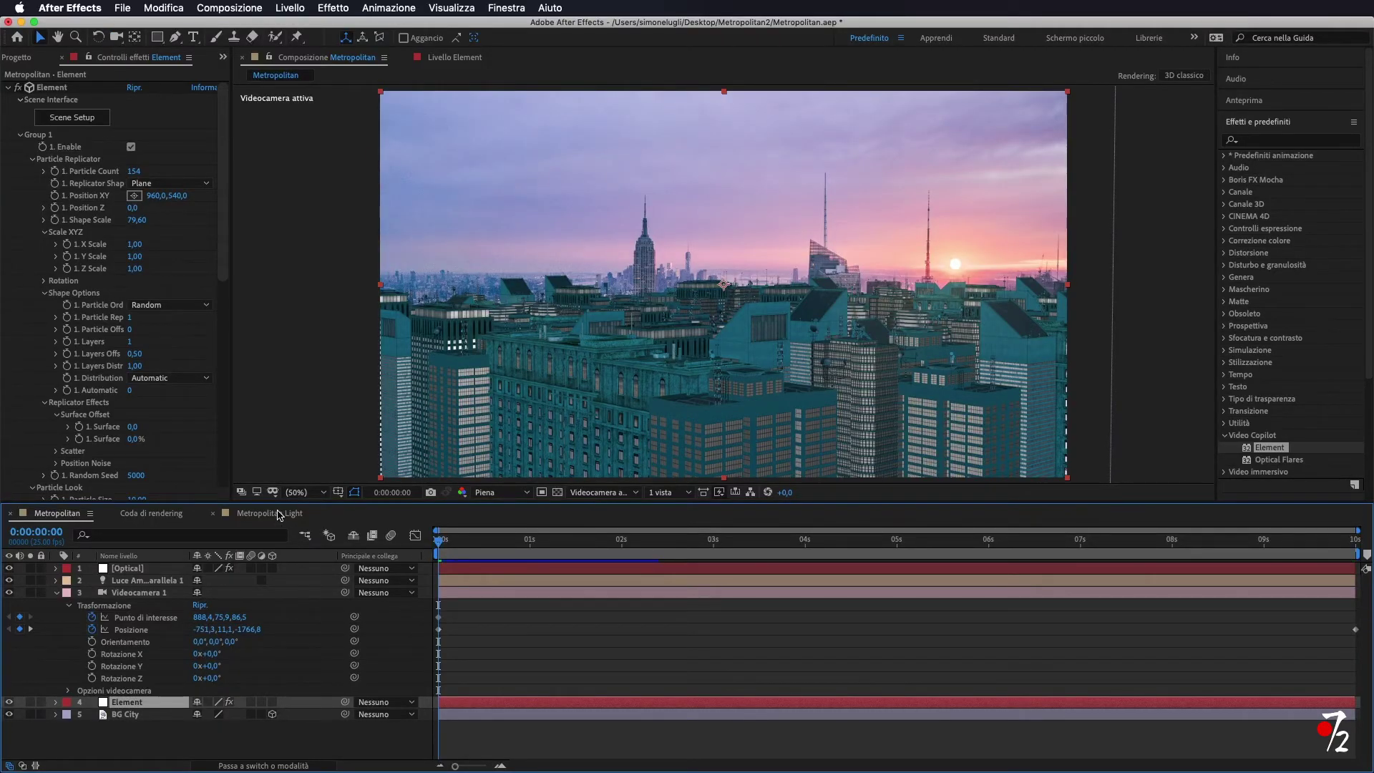
Switch to the Metropolitan Light composition and play its preview
{"action": "left_click", "coordinate": [276, 515]}
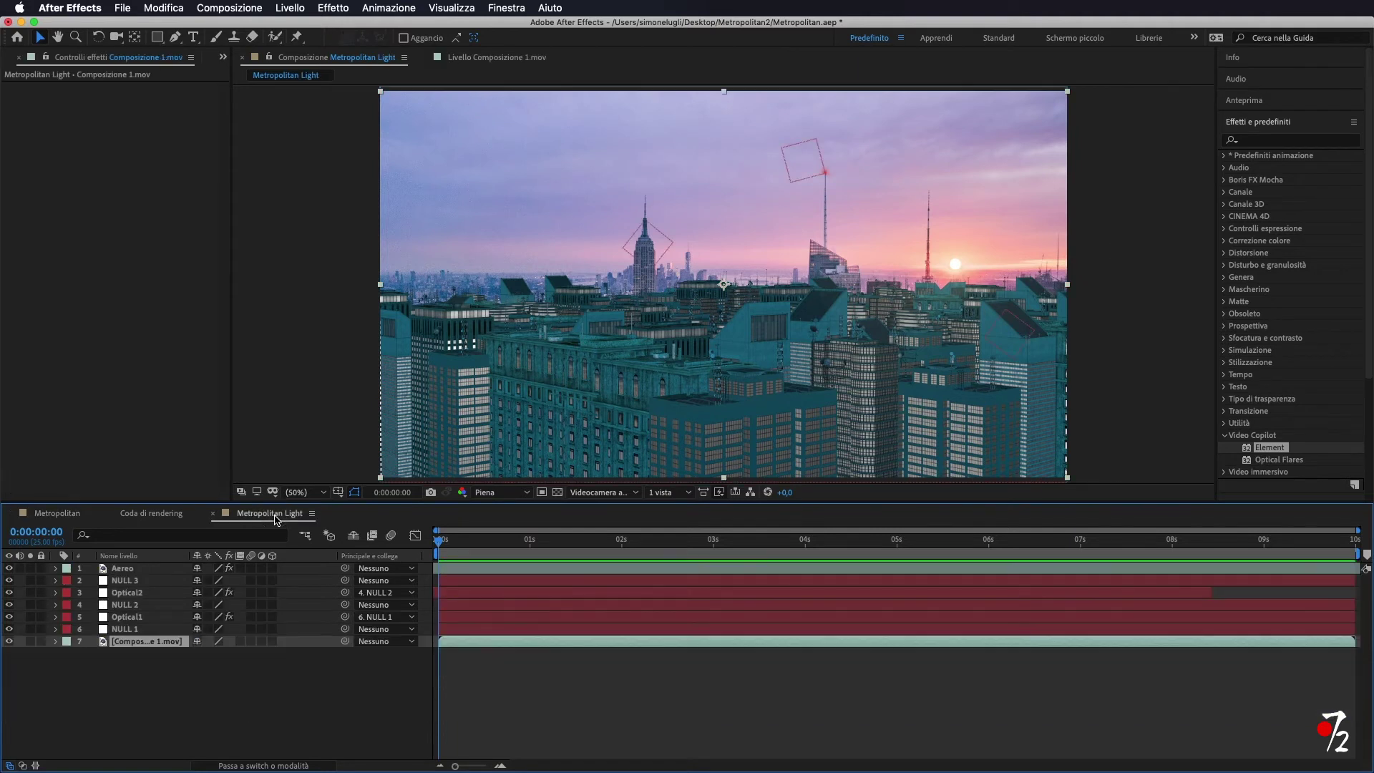
{"action": "key", "text": "space"}
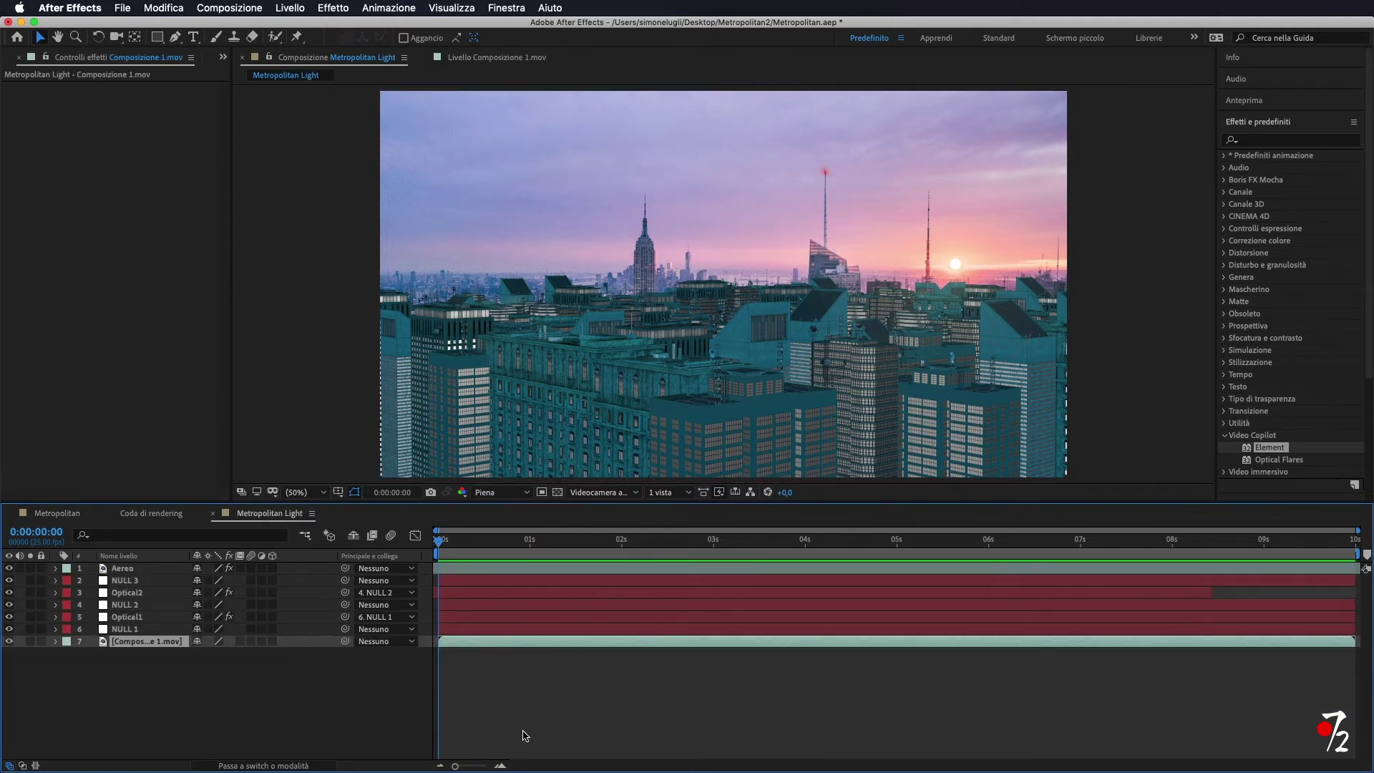